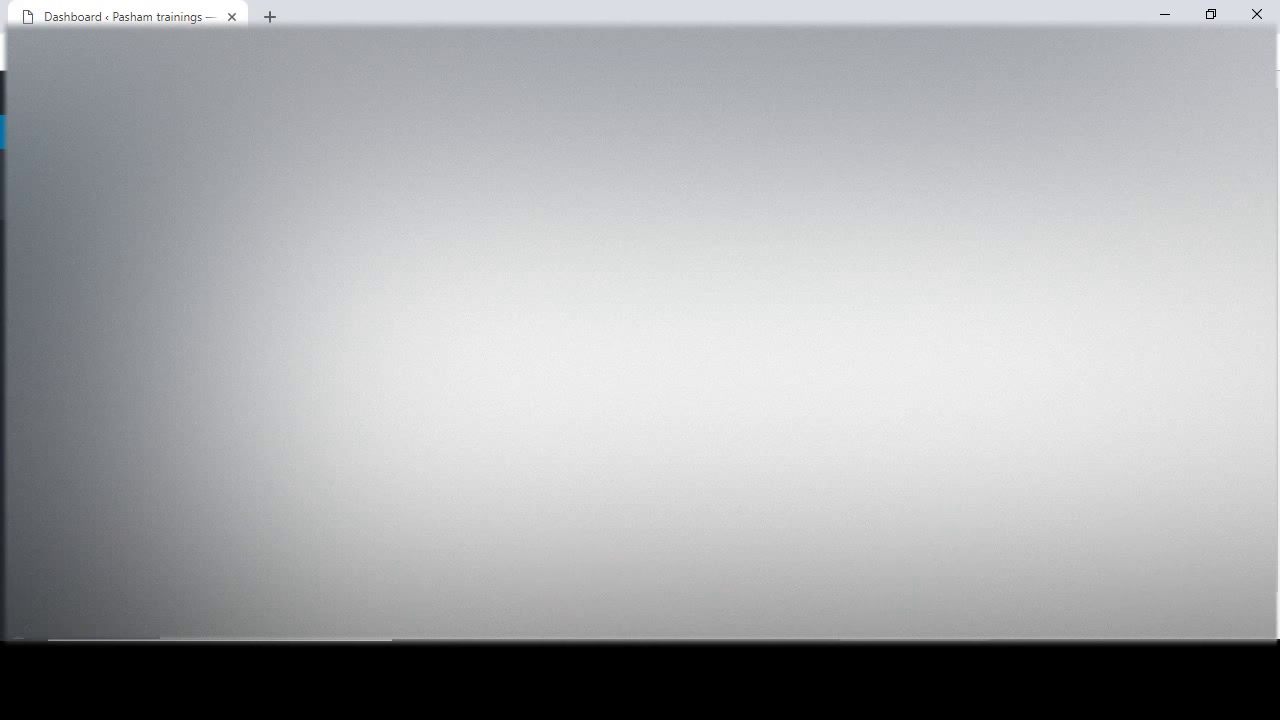
- Log in and reach the admin Dashboard of the Pasham trainings WordPress site
mouse_move(50, 474)
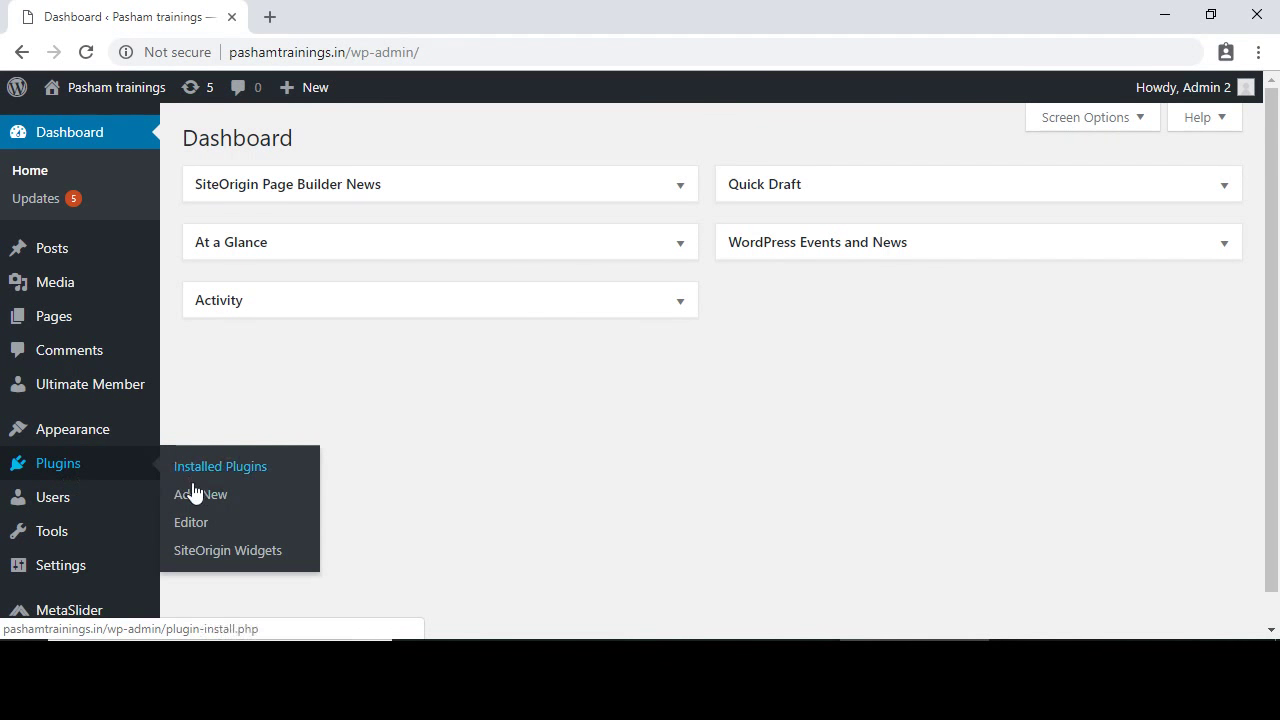
- On the Add Plugins page, search the plugin directory for 'forms'
click(227, 495)
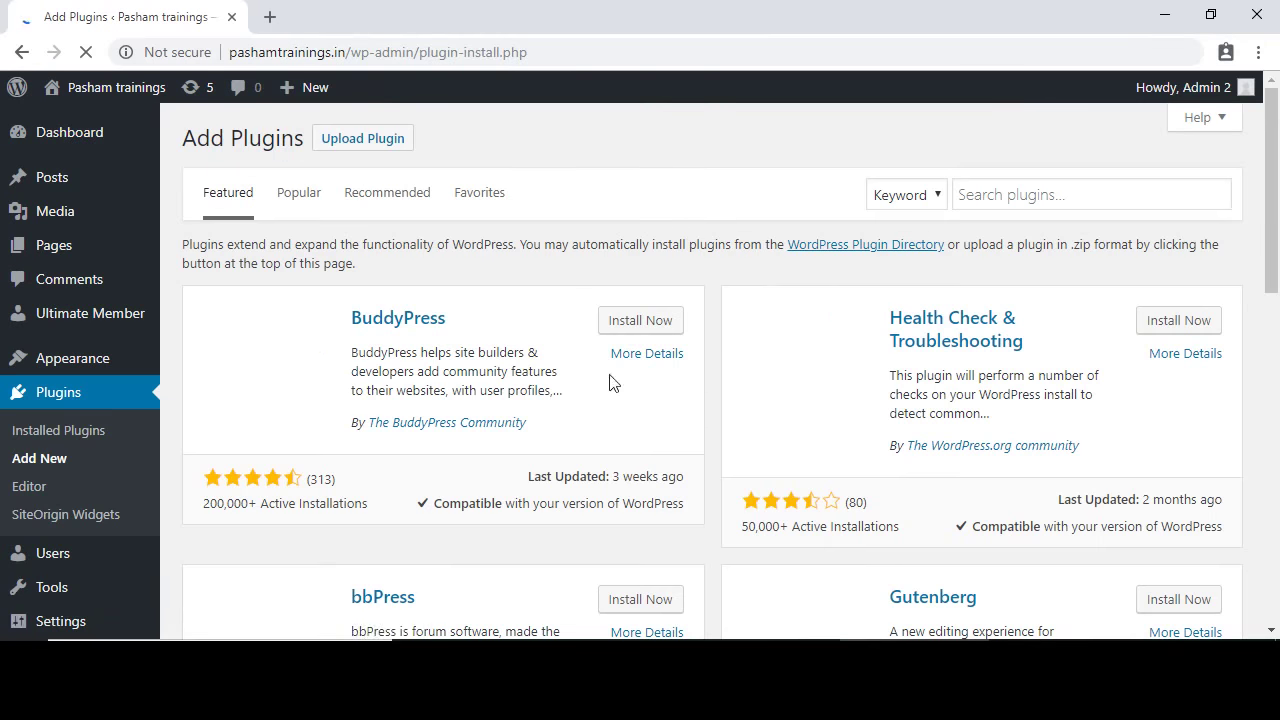
click(1008, 193)
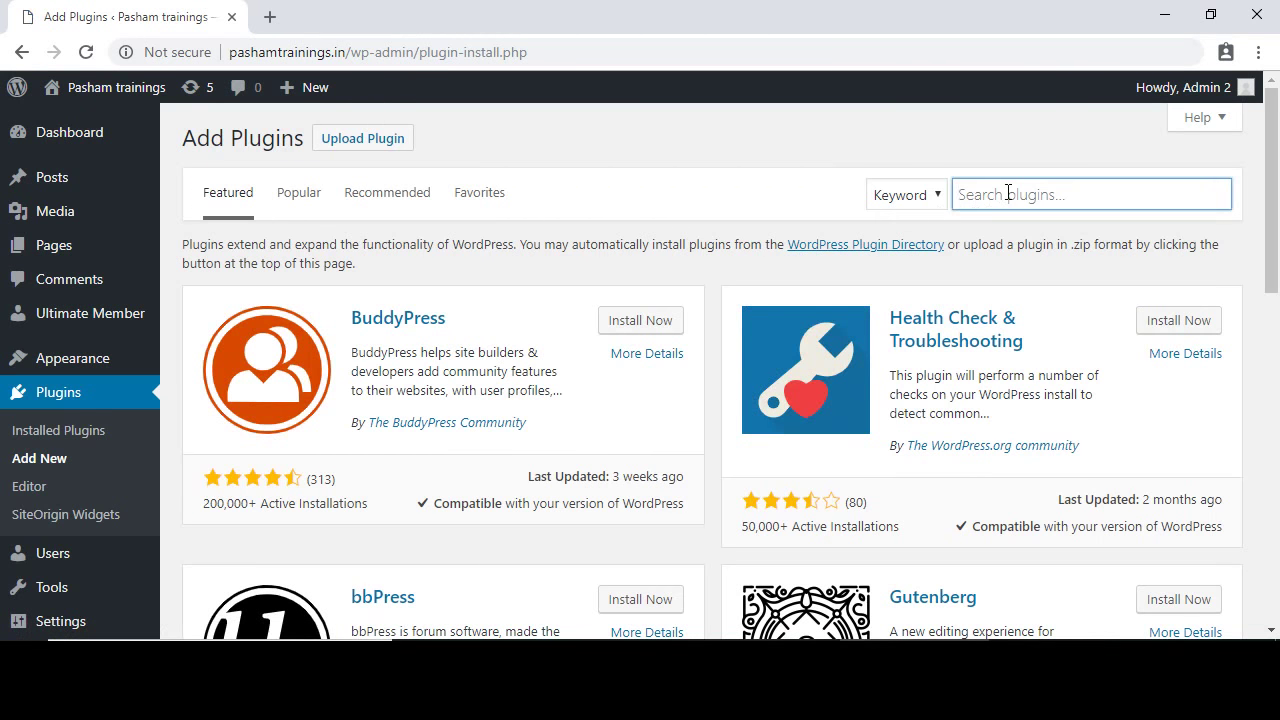
text(forms)
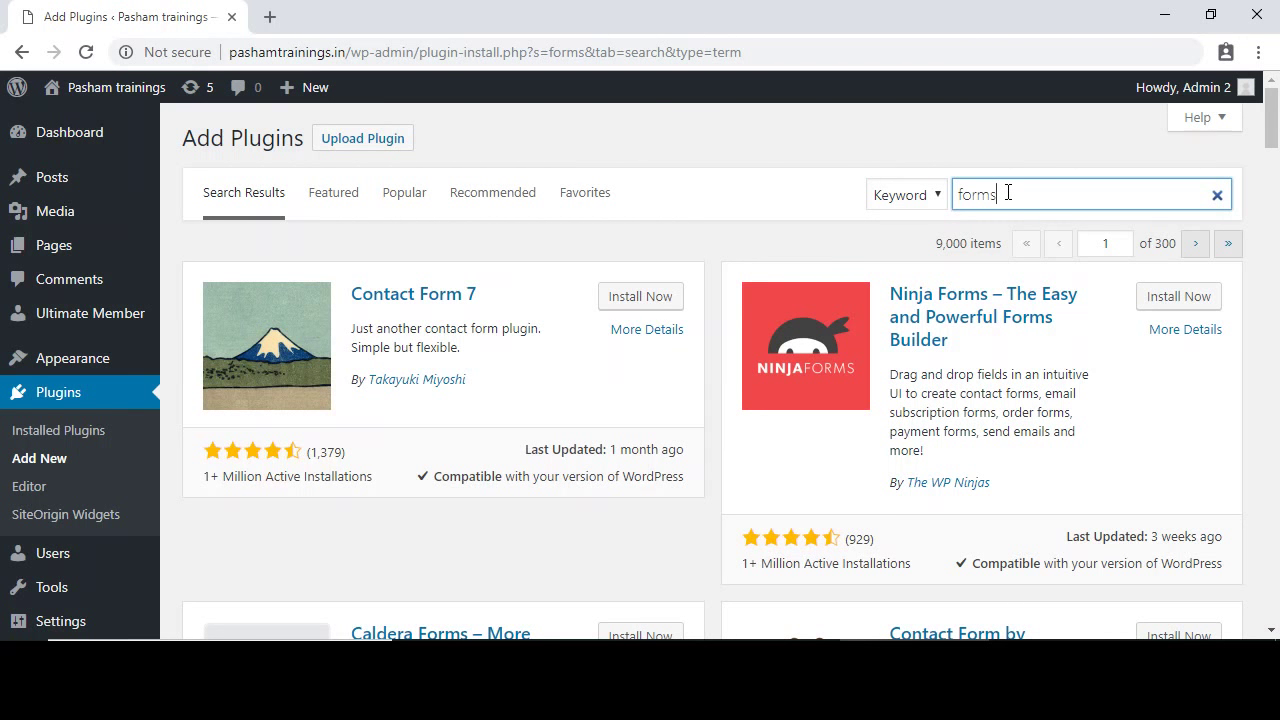
click(1256, 298)
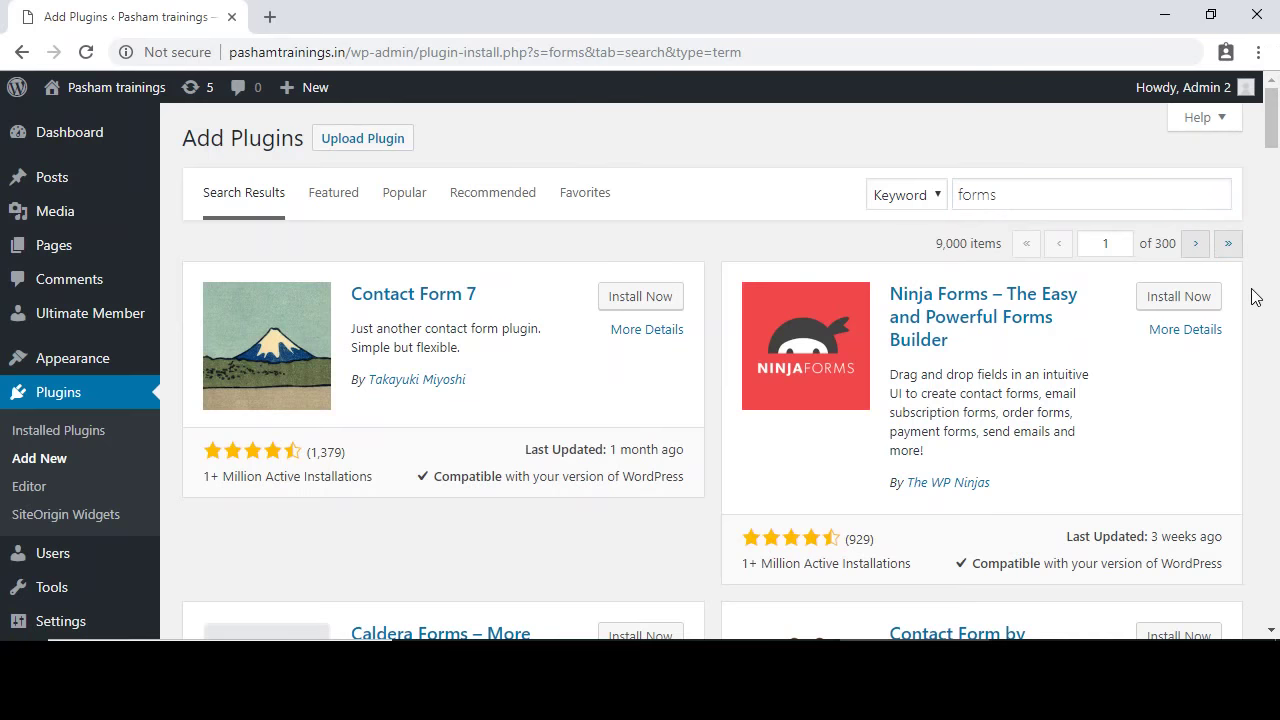
- Scroll through the 'forms' results to locate the Smart Forms plugin
scroll(1256, 298, down, 1)
scroll(1256, 298, down, 4)
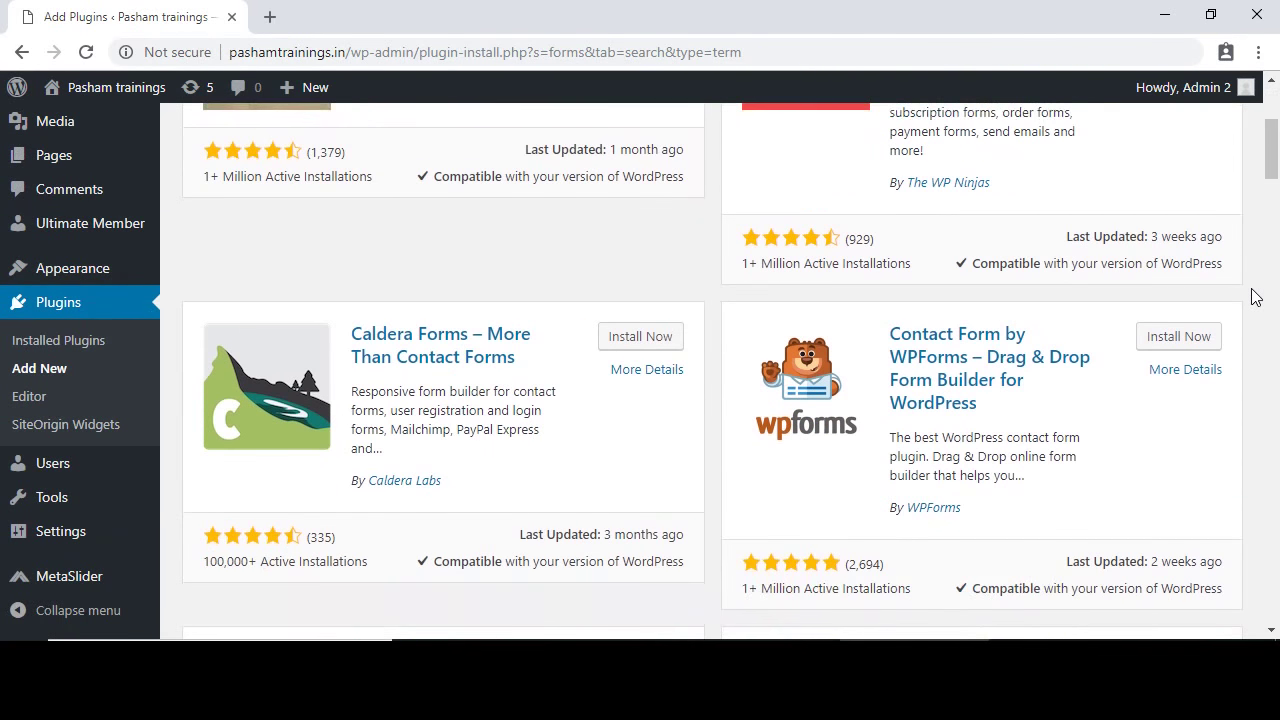
scroll(1256, 298, down, 3)
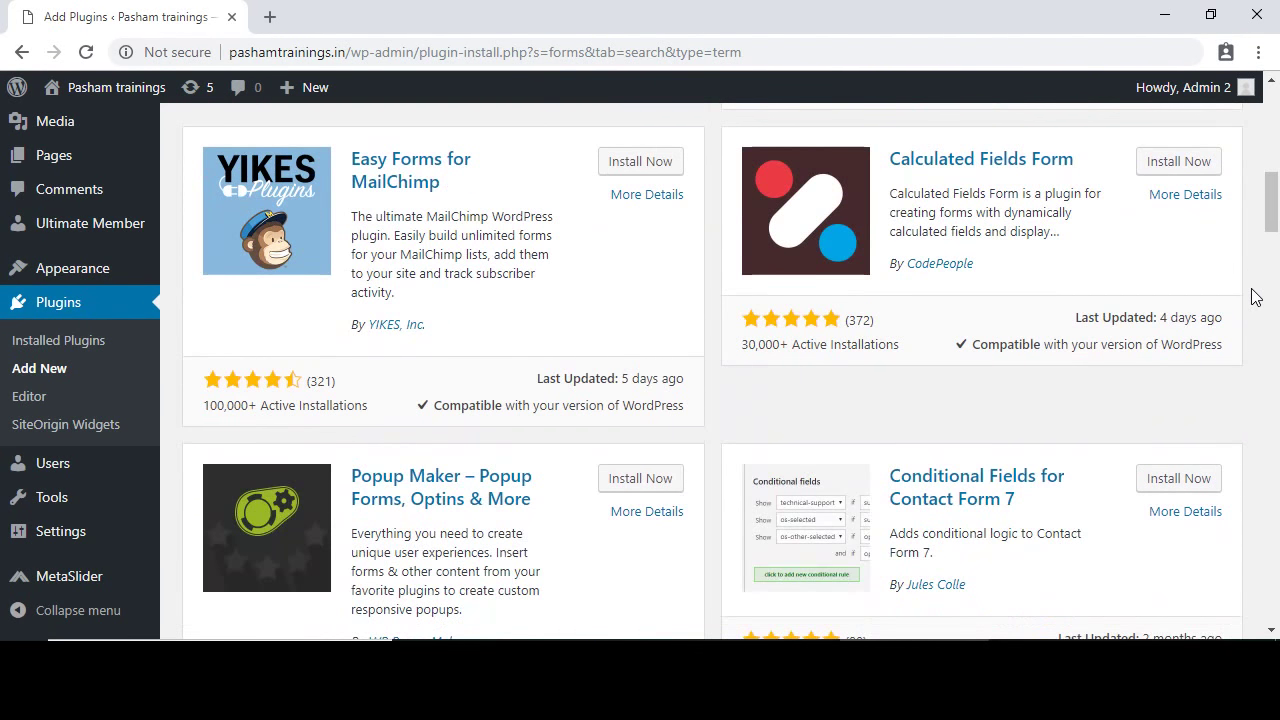
scroll(1256, 298, down, 5)
scroll(1256, 298, down, 3)
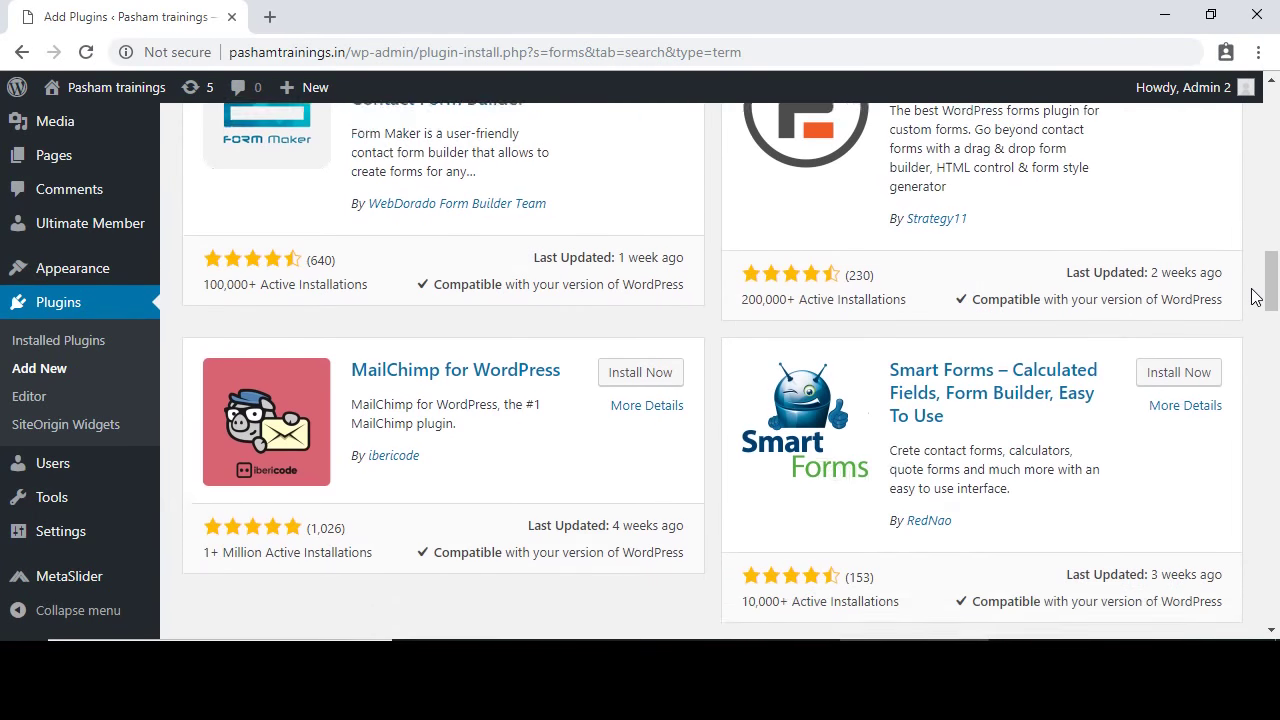
scroll(1256, 298, down, 4)
scroll(1256, 298, up, 1)
scroll(1256, 298, up, 2)
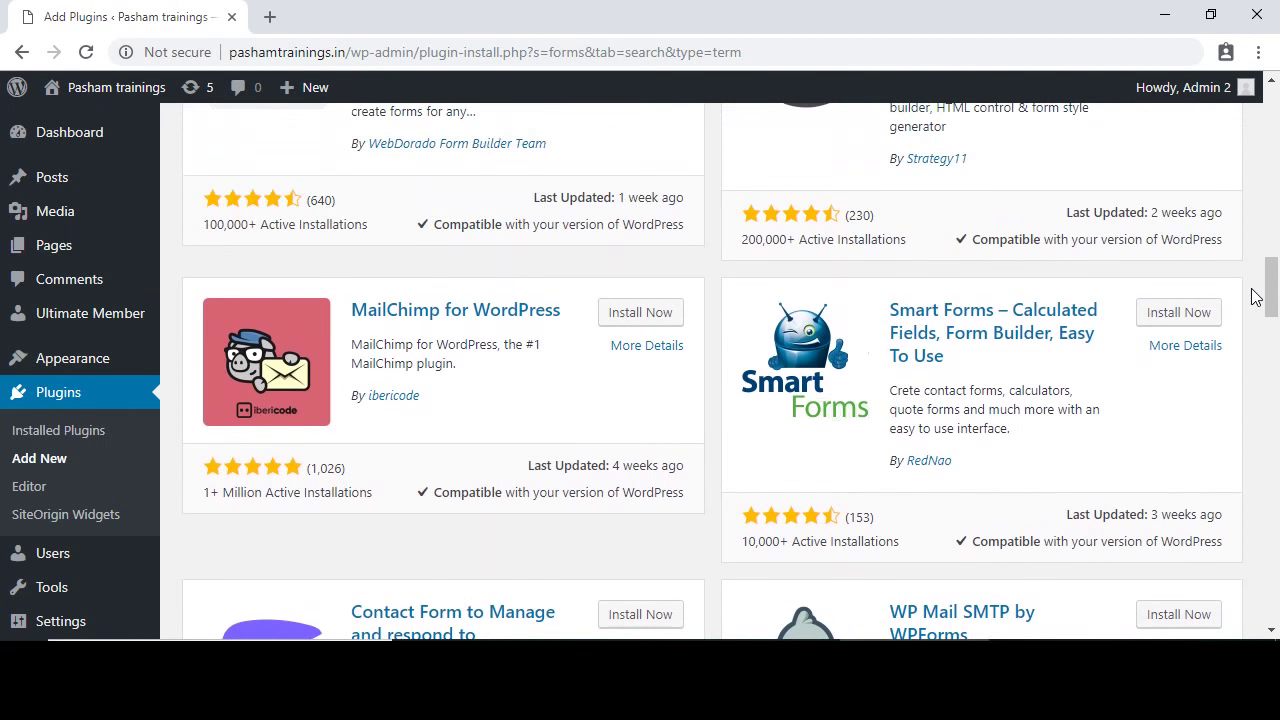
- Install the Smart Forms plugin from its results card, then activate it
click(1165, 318)
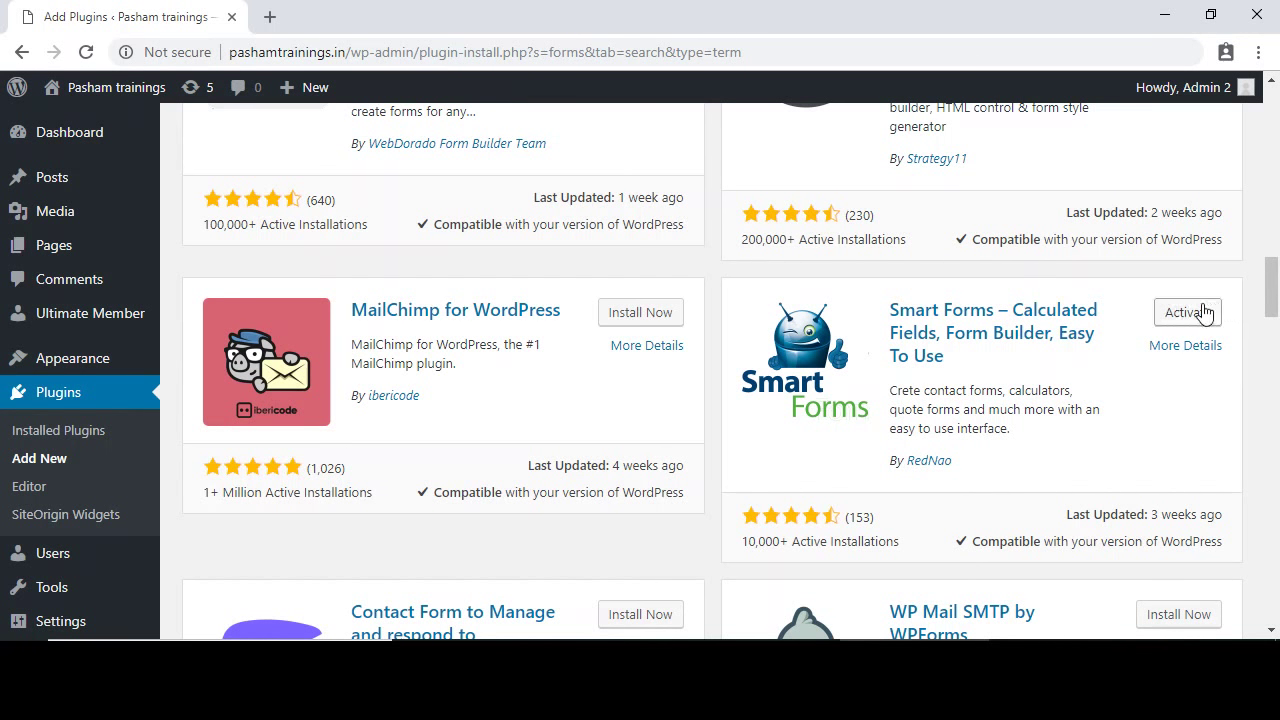
click(1208, 318)
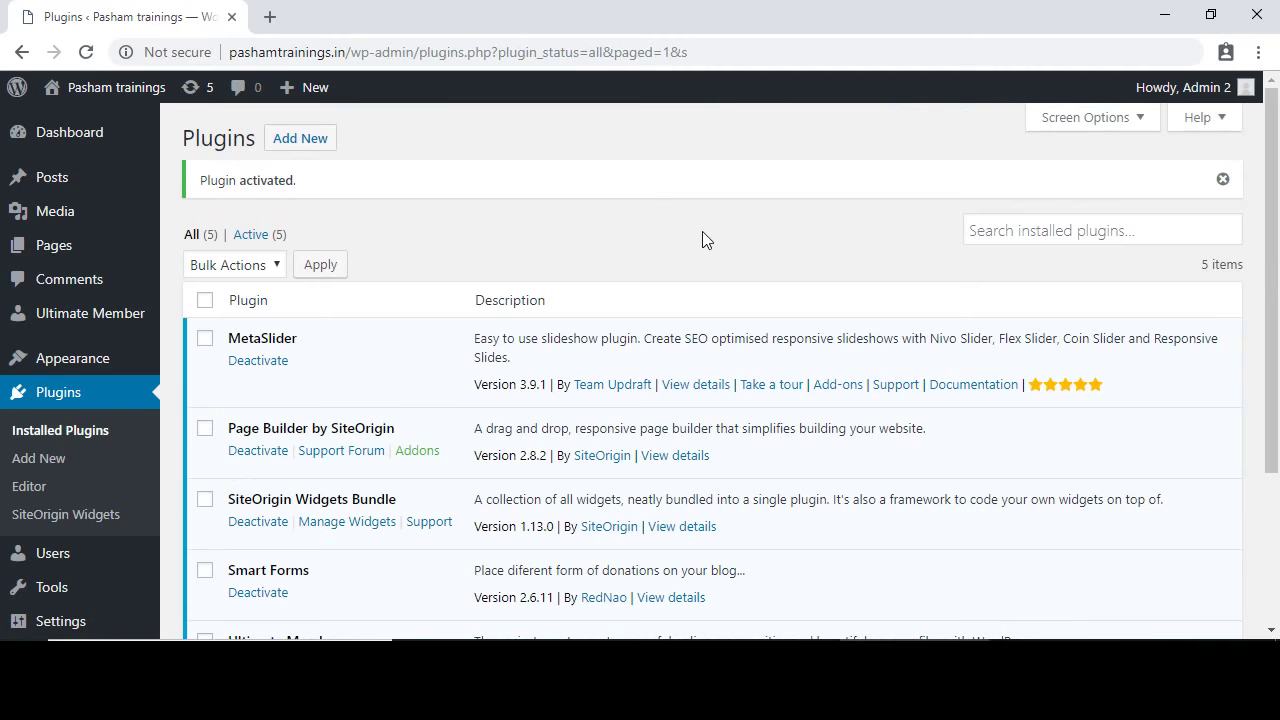
- Locate Smart Forms in the plugin list and open its empty Forms page
scroll(702, 235, down, 2)
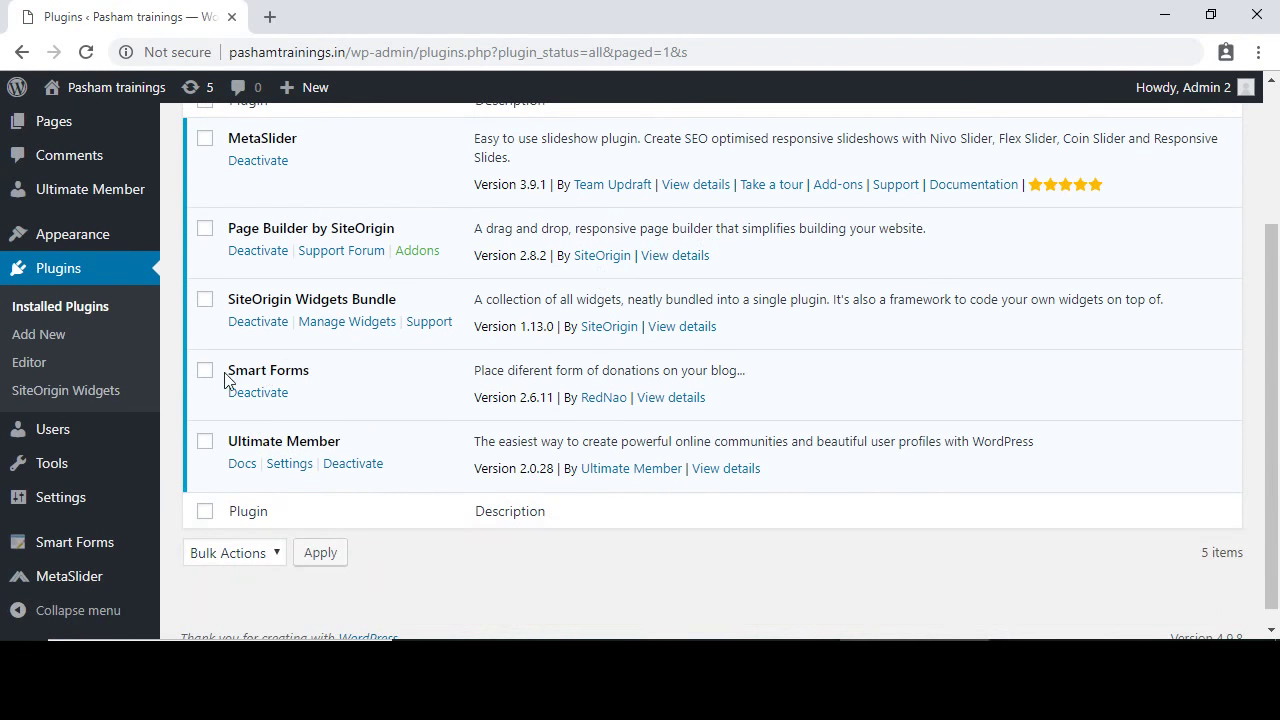
drag(228, 371, 310, 377)
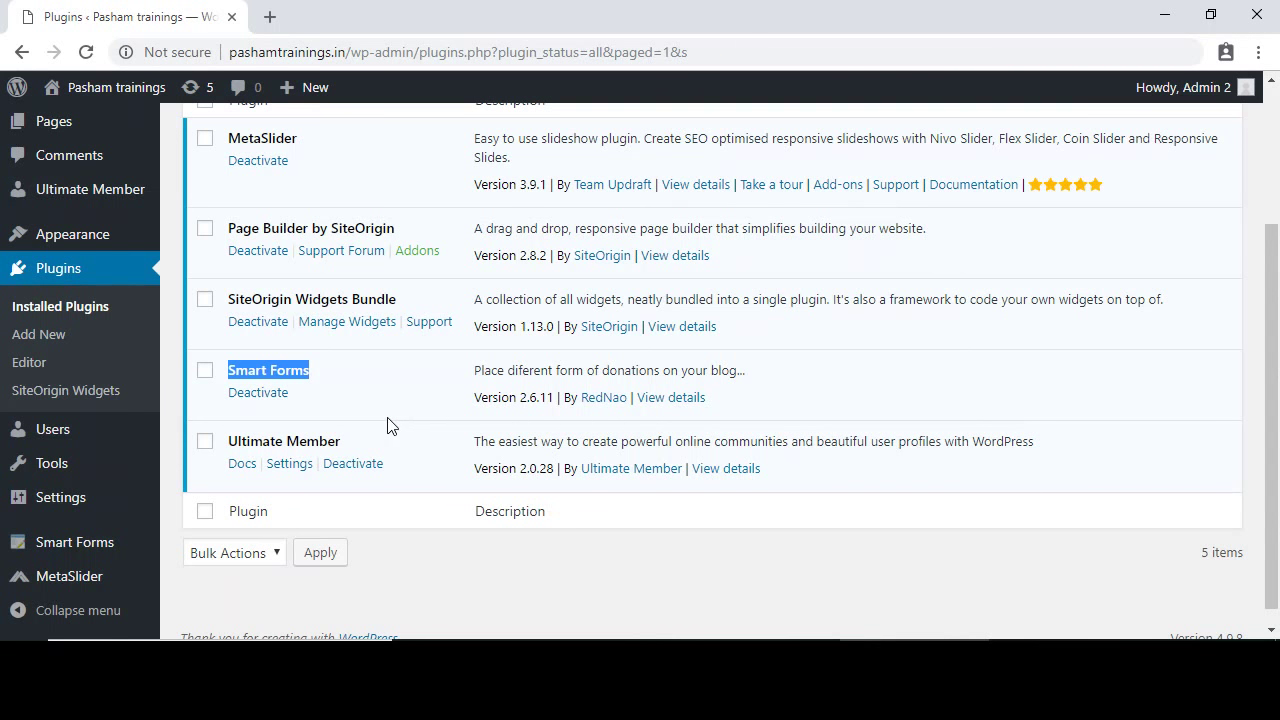
mouse_move(40, 556)
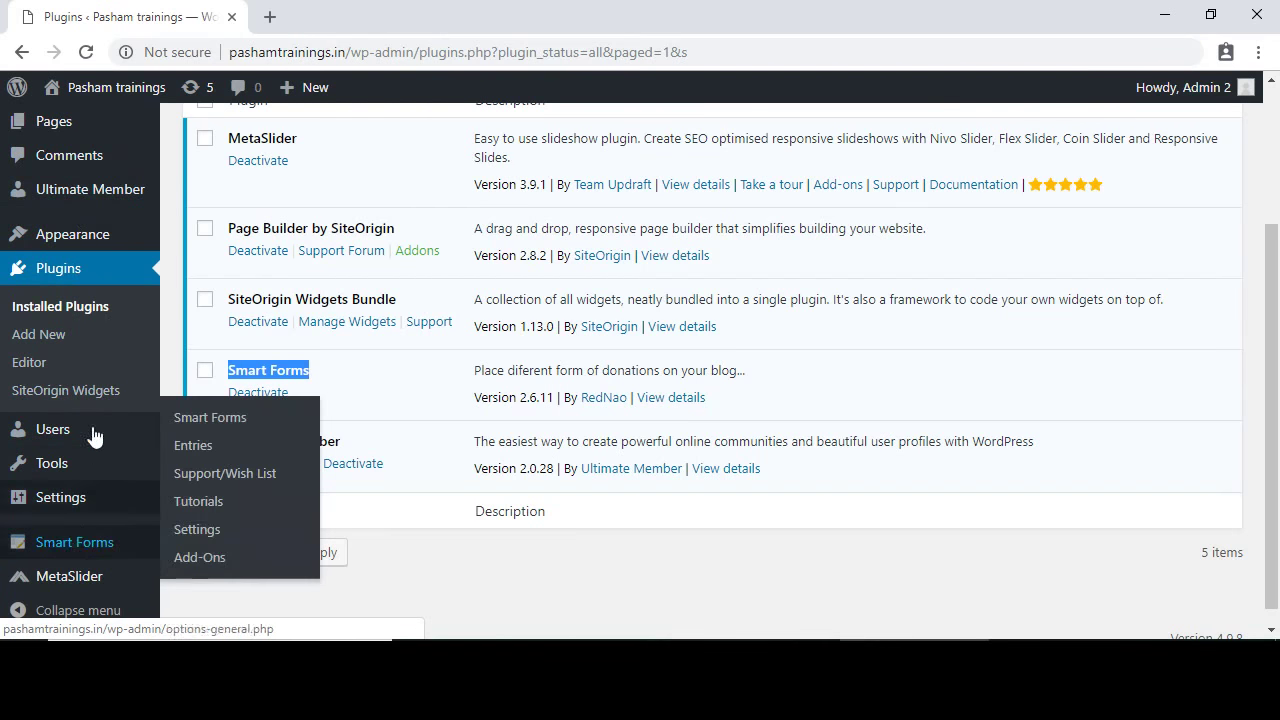
click(77, 545)
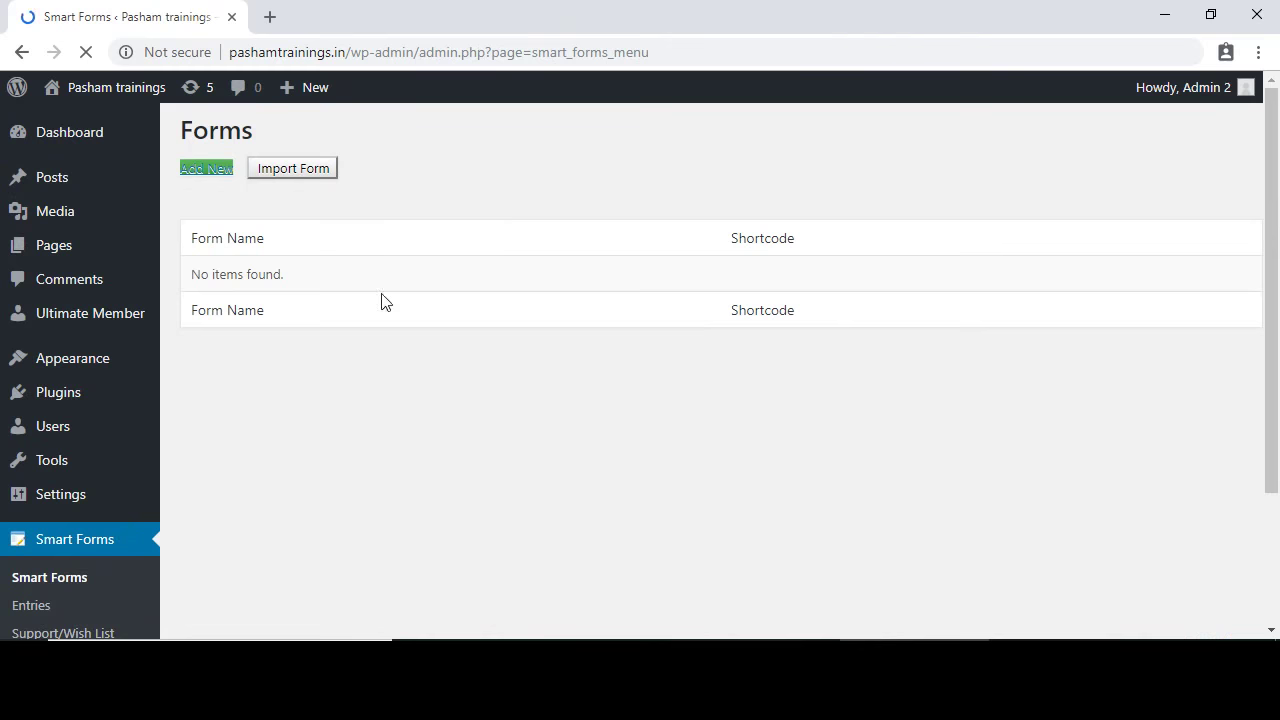
- Create a new form from the Empty Form template, declining the first-time introduction
click(230, 197)
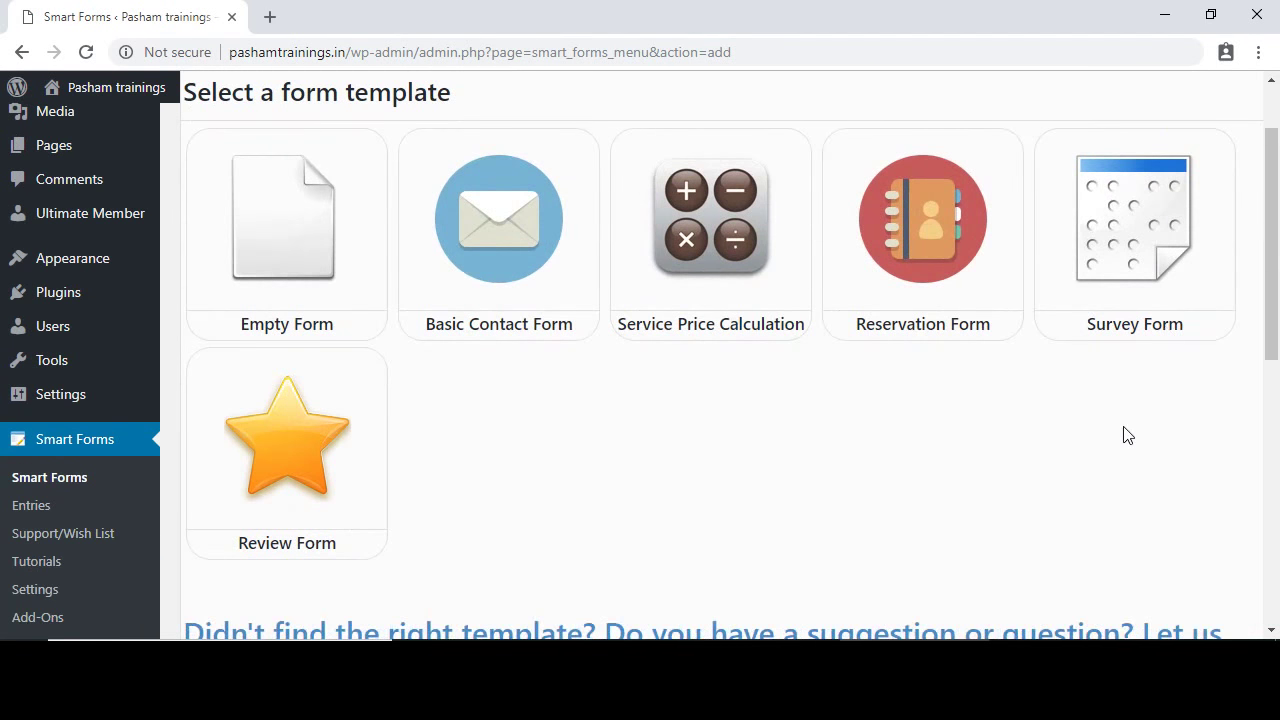
scroll(1125, 434, up, 1)
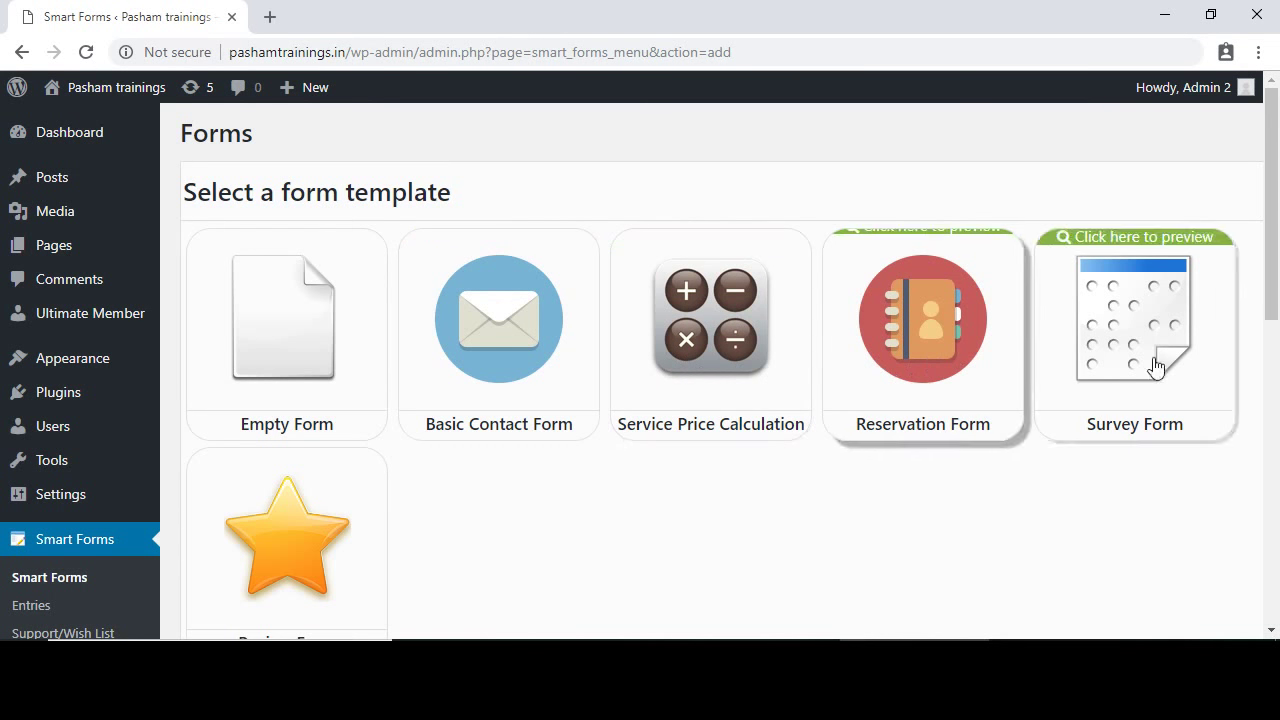
scroll(1080, 497, down, 1)
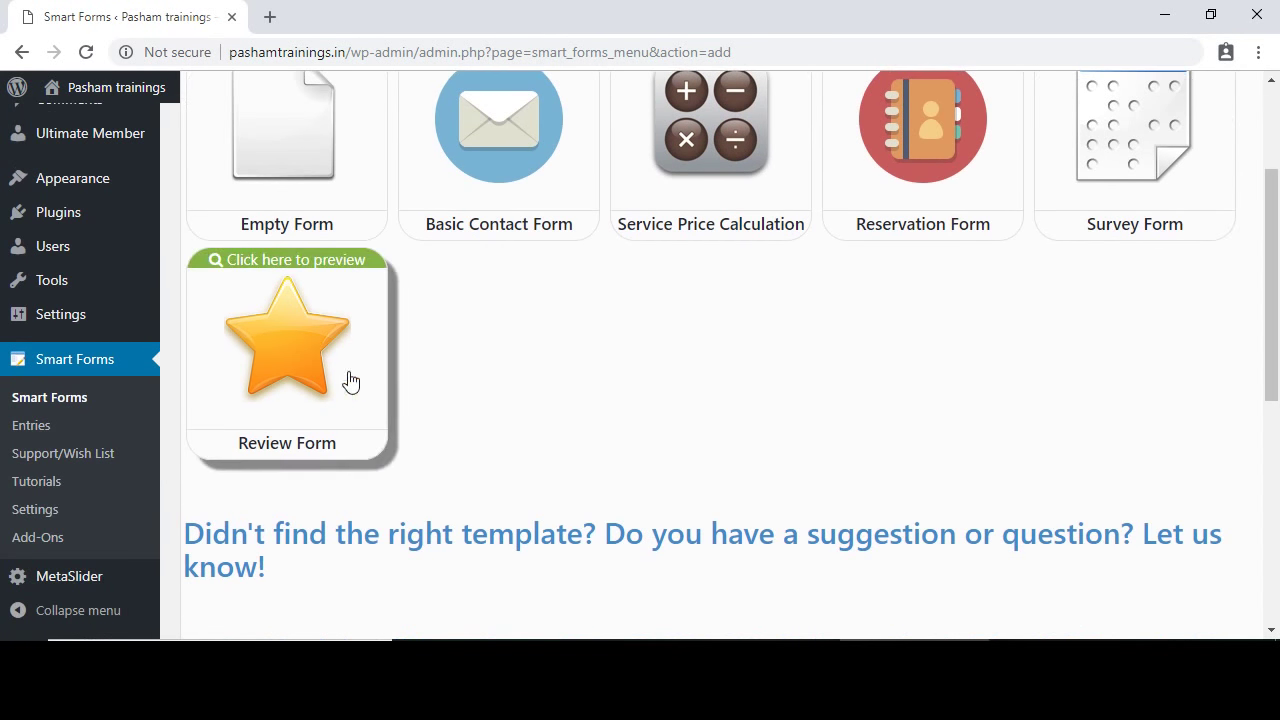
scroll(509, 403, up, 2)
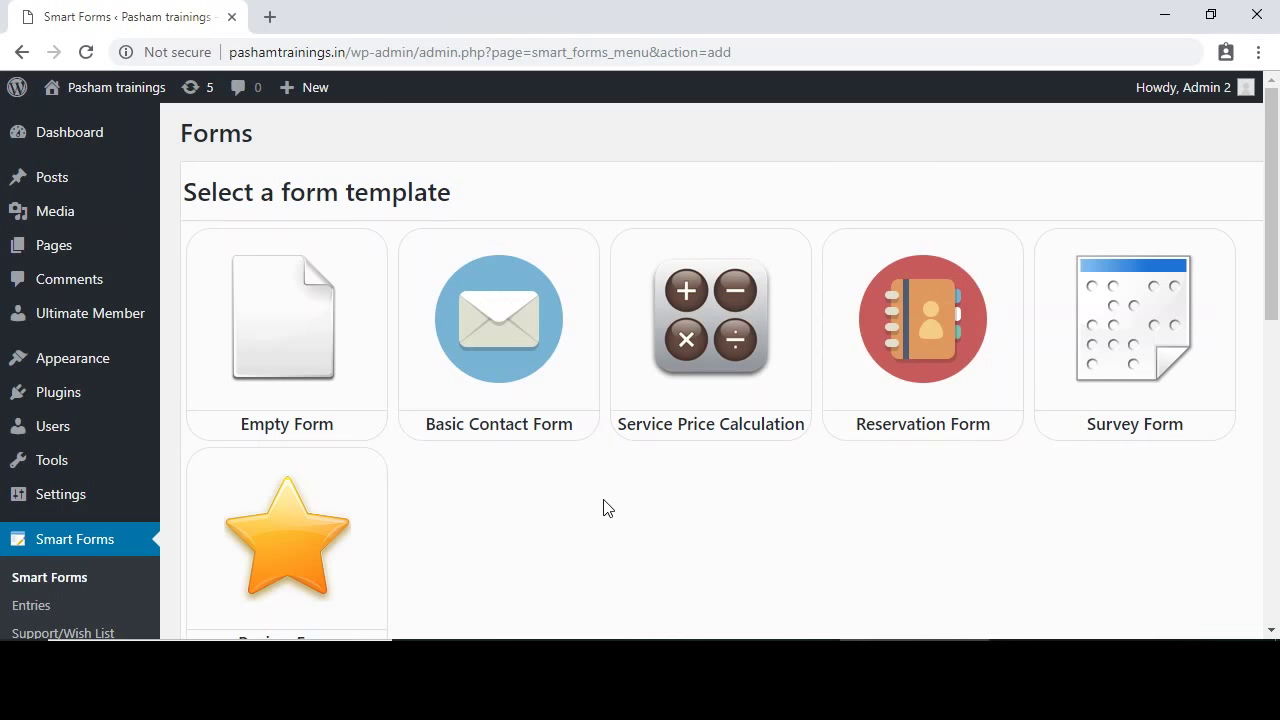
click(334, 319)
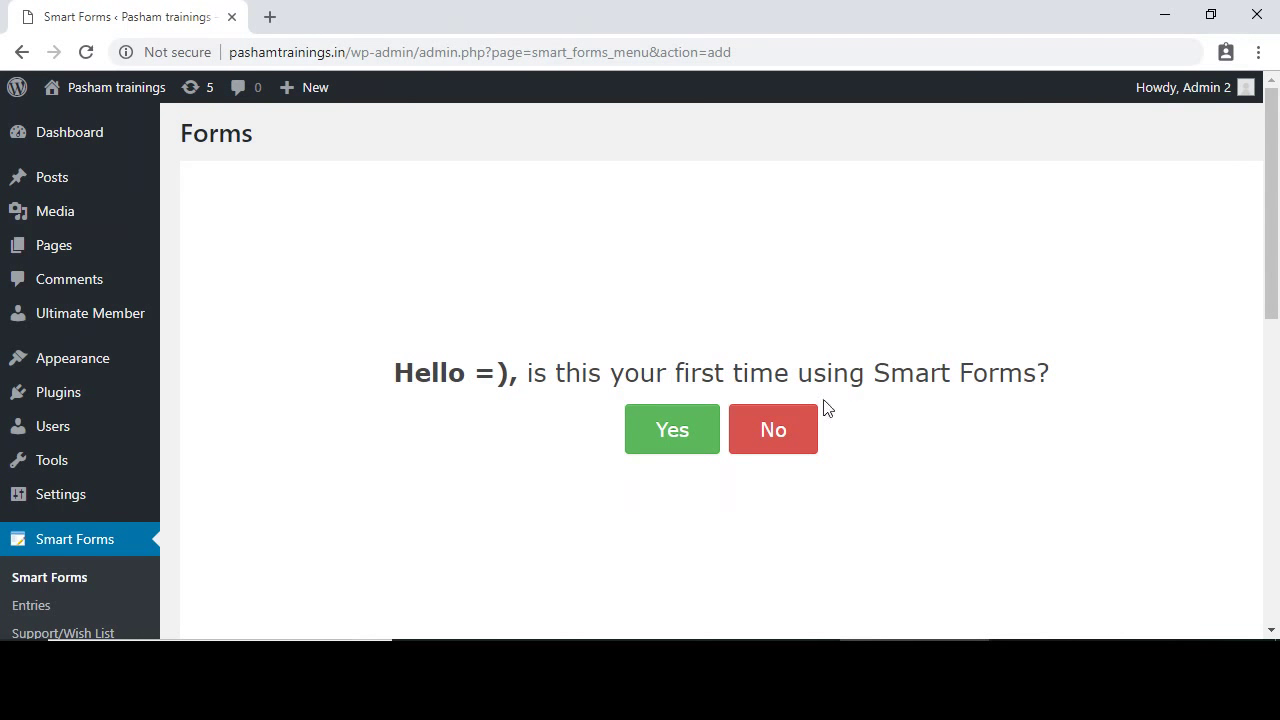
click(797, 441)
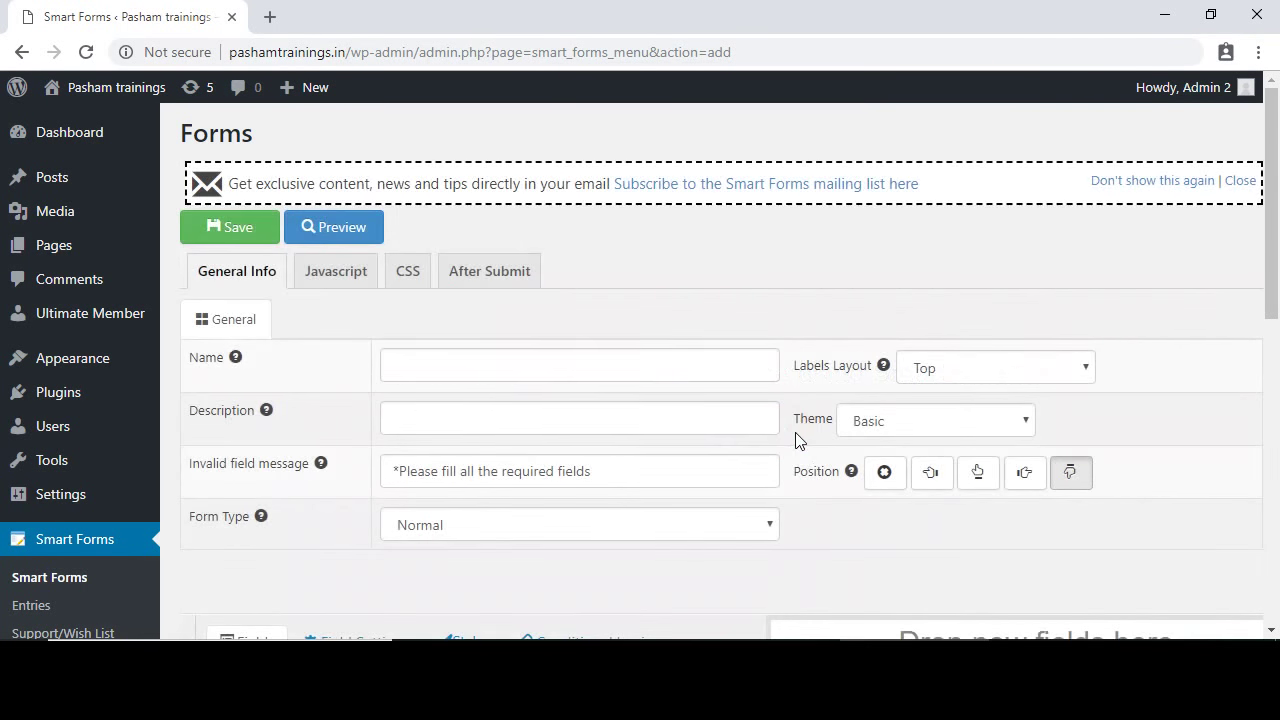
- Enter 'Contact Form' as the new form's name
click(559, 367)
text(Cont)
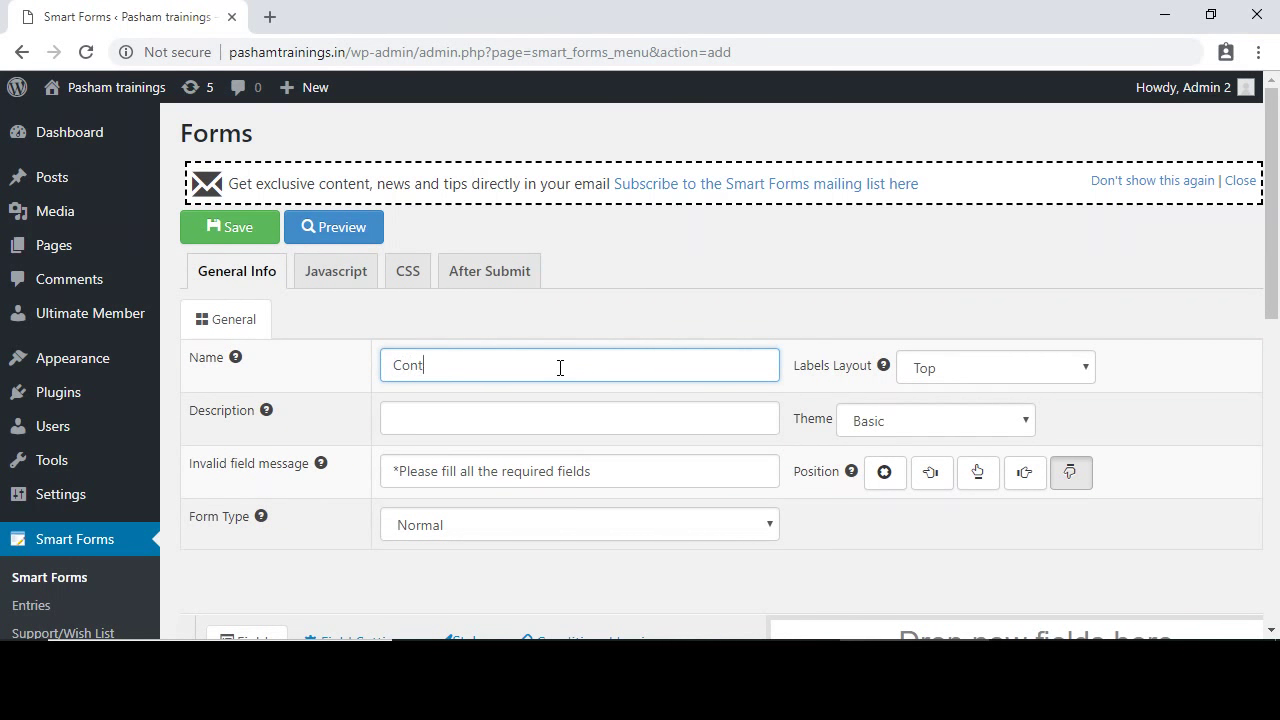
text(act Form)
scroll(1187, 320, down, 4)
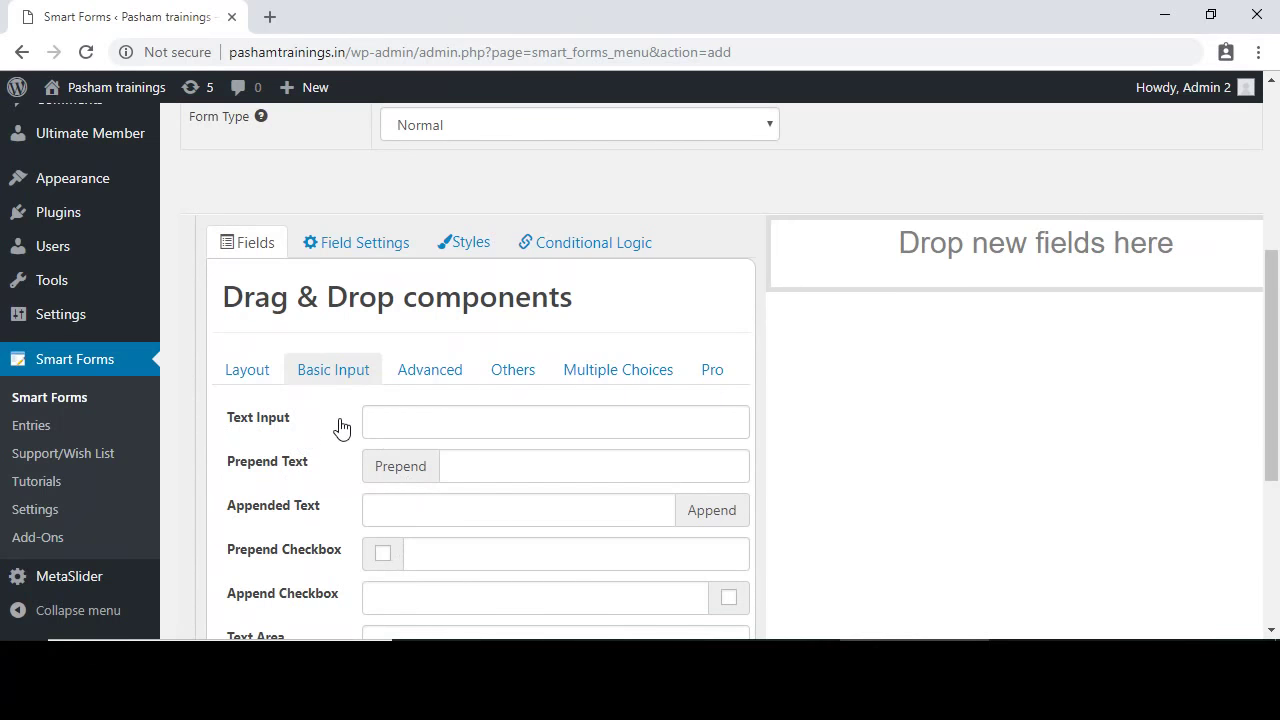
- Add a Text Input field labelled 'Full Name' and mark it required
scroll(340, 428, down, 1)
scroll(340, 428, down, 1)
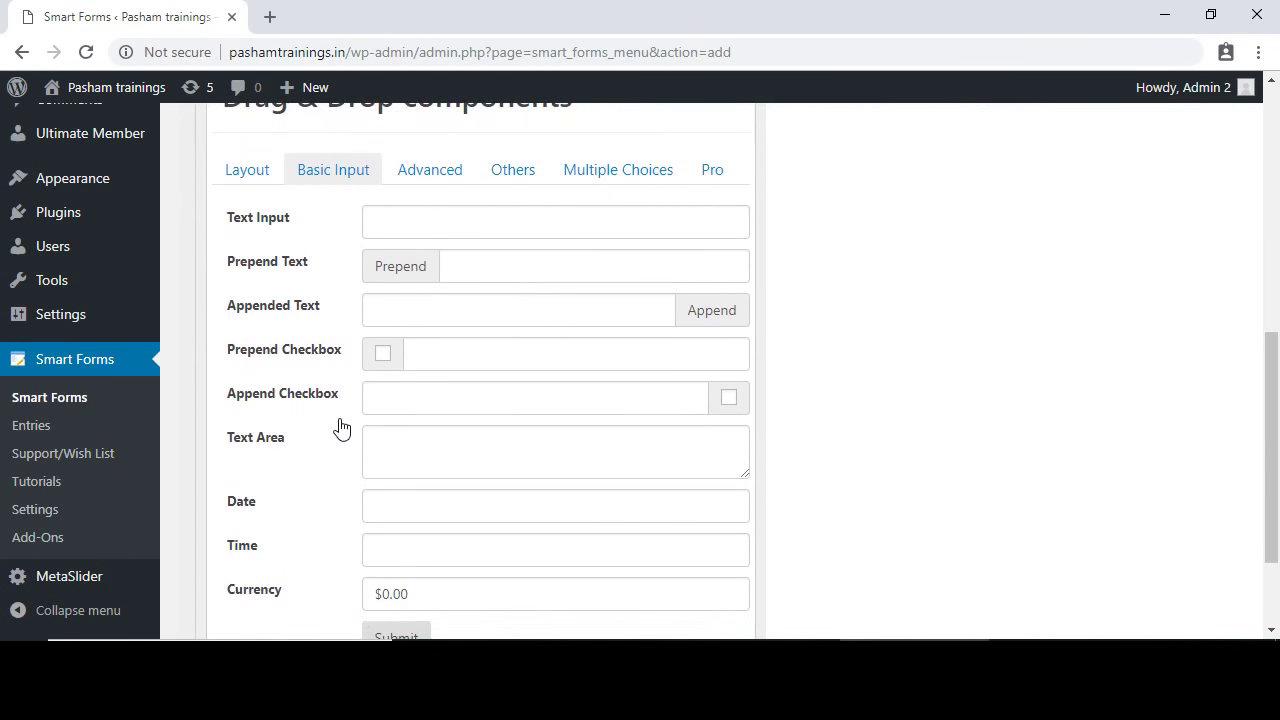
scroll(340, 428, up, 2)
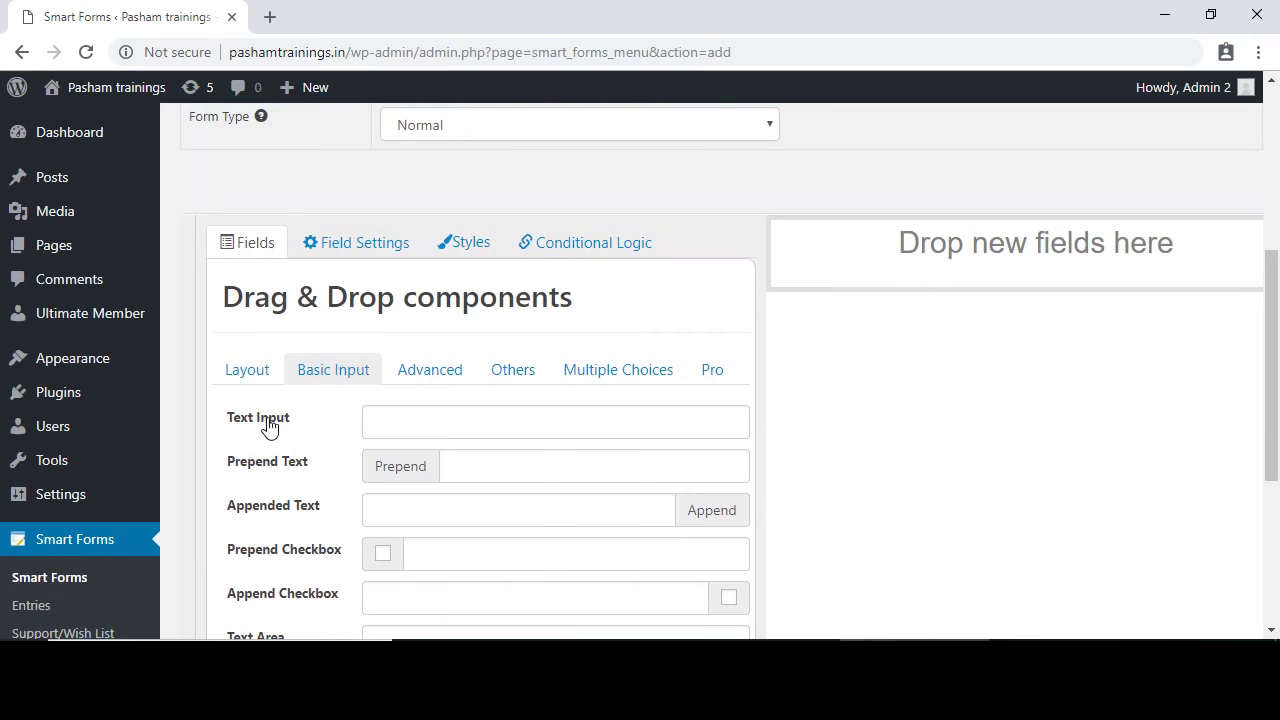
drag(277, 423, 840, 240)
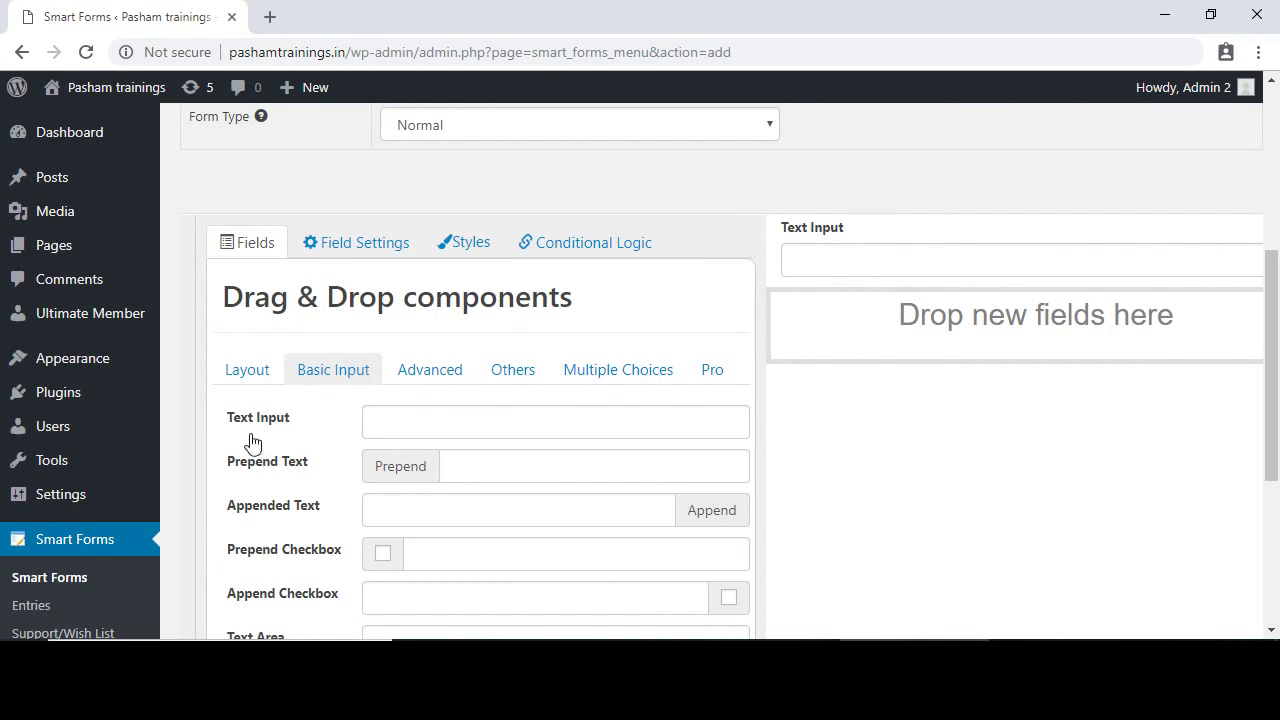
click(848, 262)
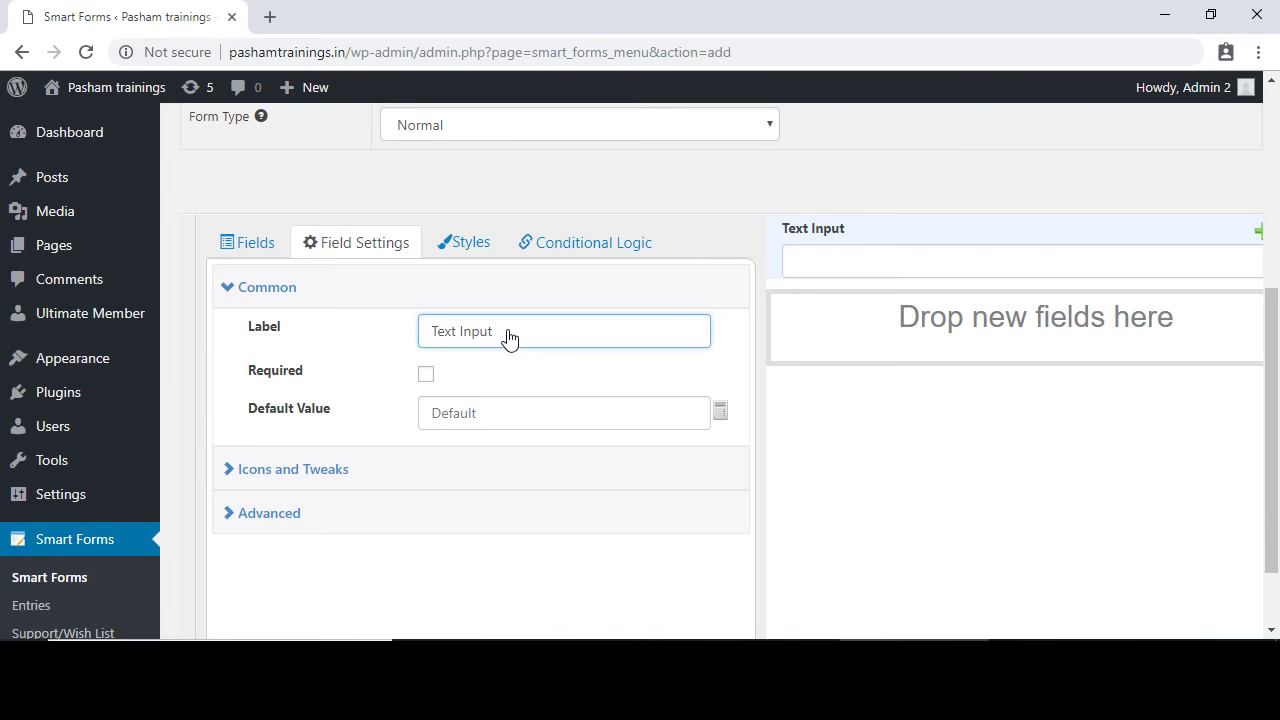
text(Name)
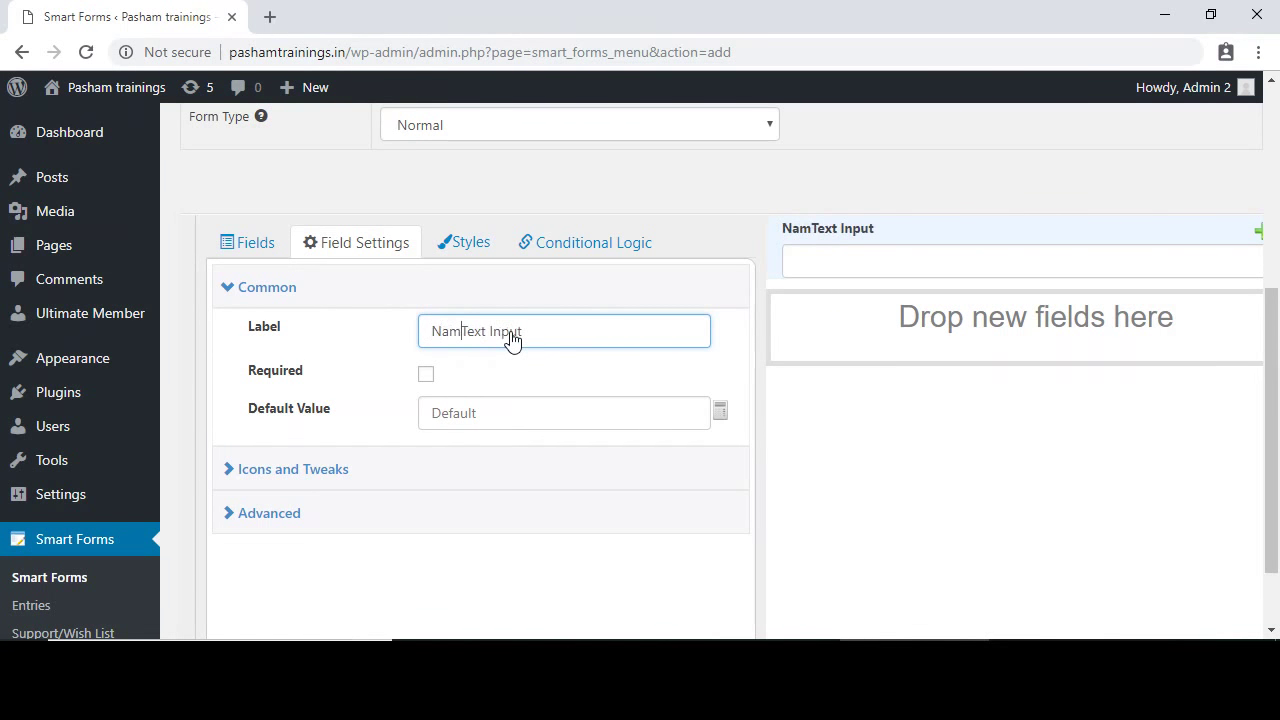
key(Delete)
key(Delete)
key(Delete)
key(Delete)
key(Delete)
key(Delete)
key(Delete)
key(Delete)
key(Delete)
key(Delete)
key(BackSpace)
key(BackSpace)
key(BackSpace)
key(BackSpace)
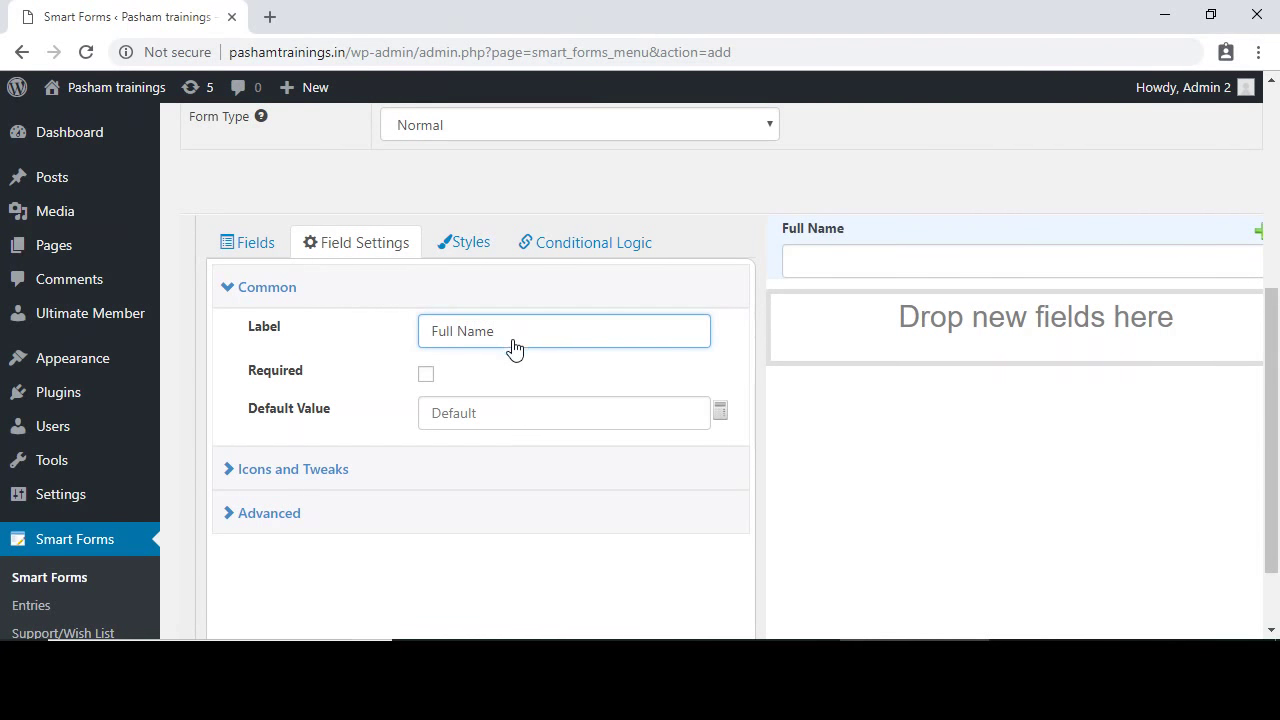
click(426, 376)
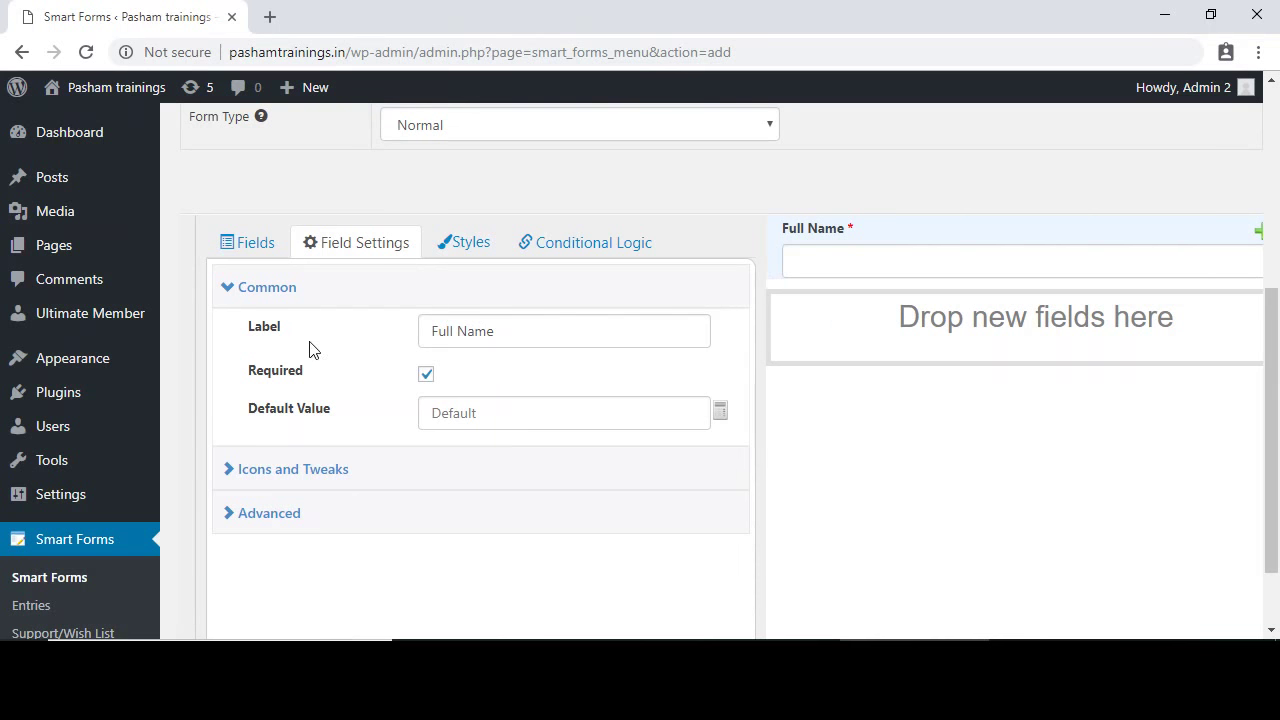
click(257, 250)
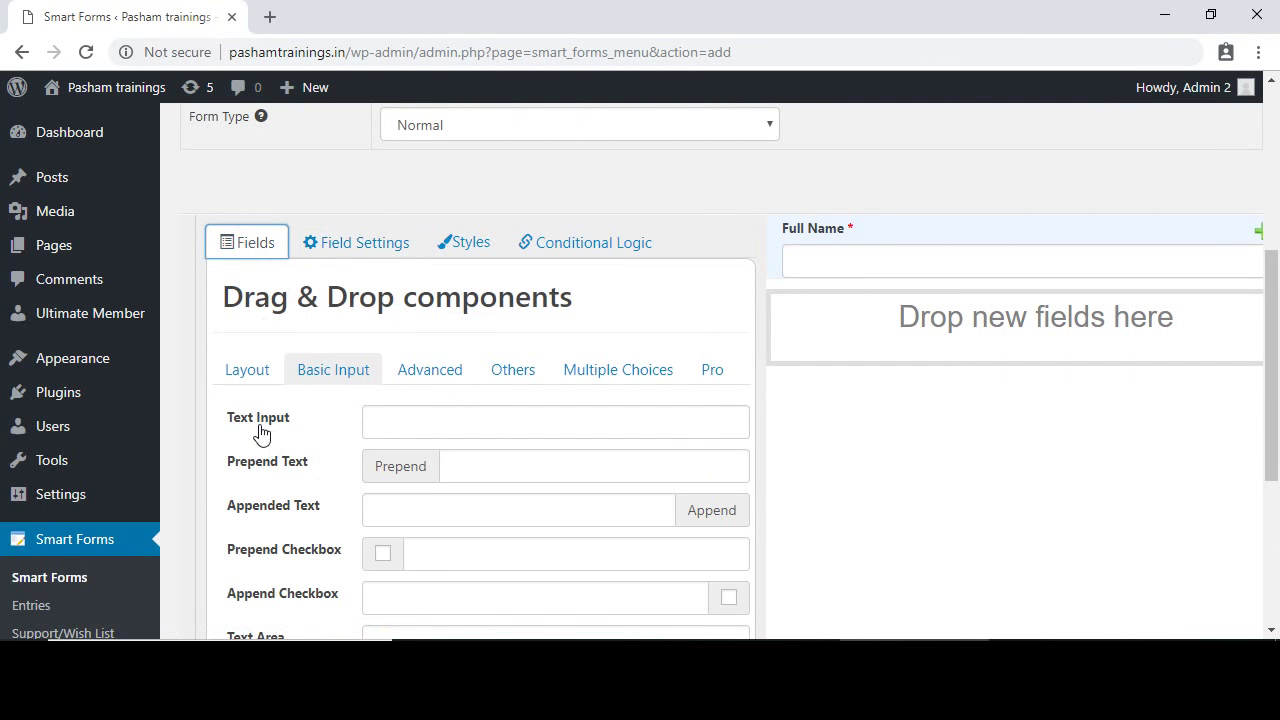
- Add a second text field labelled 'Phone Number' below Full Name, marked required
drag(260, 428, 836, 297)
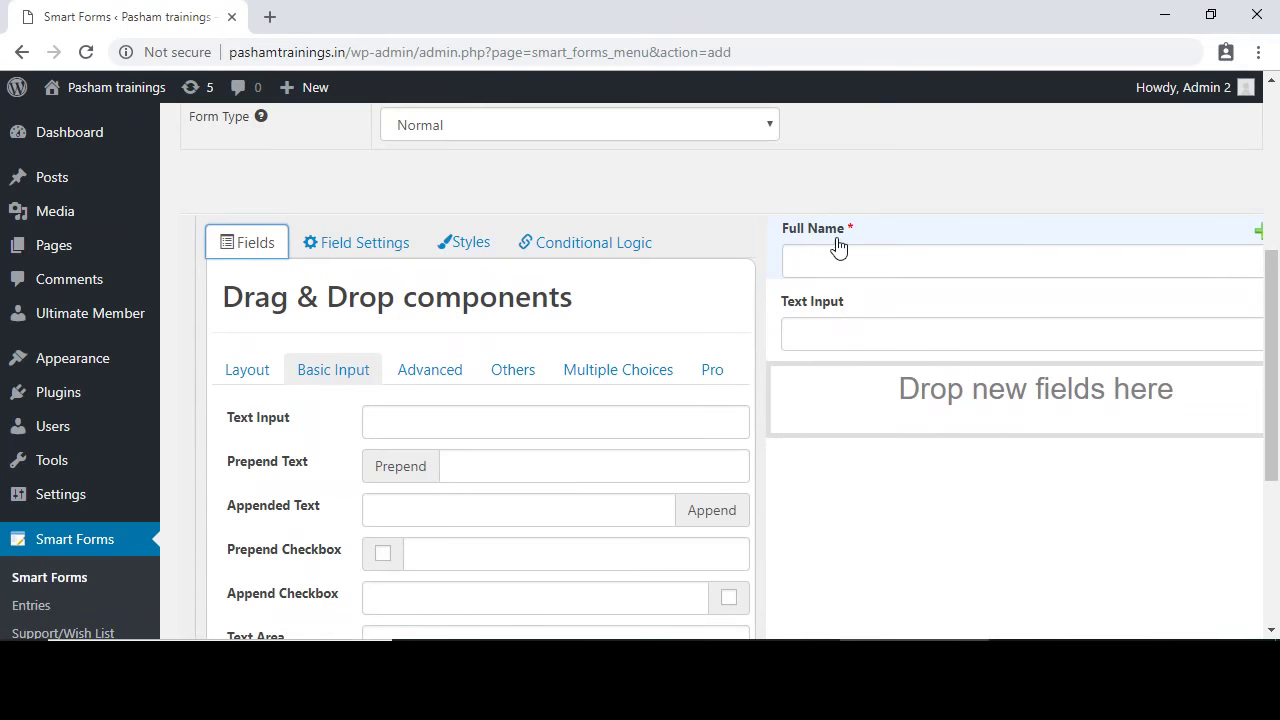
click(833, 310)
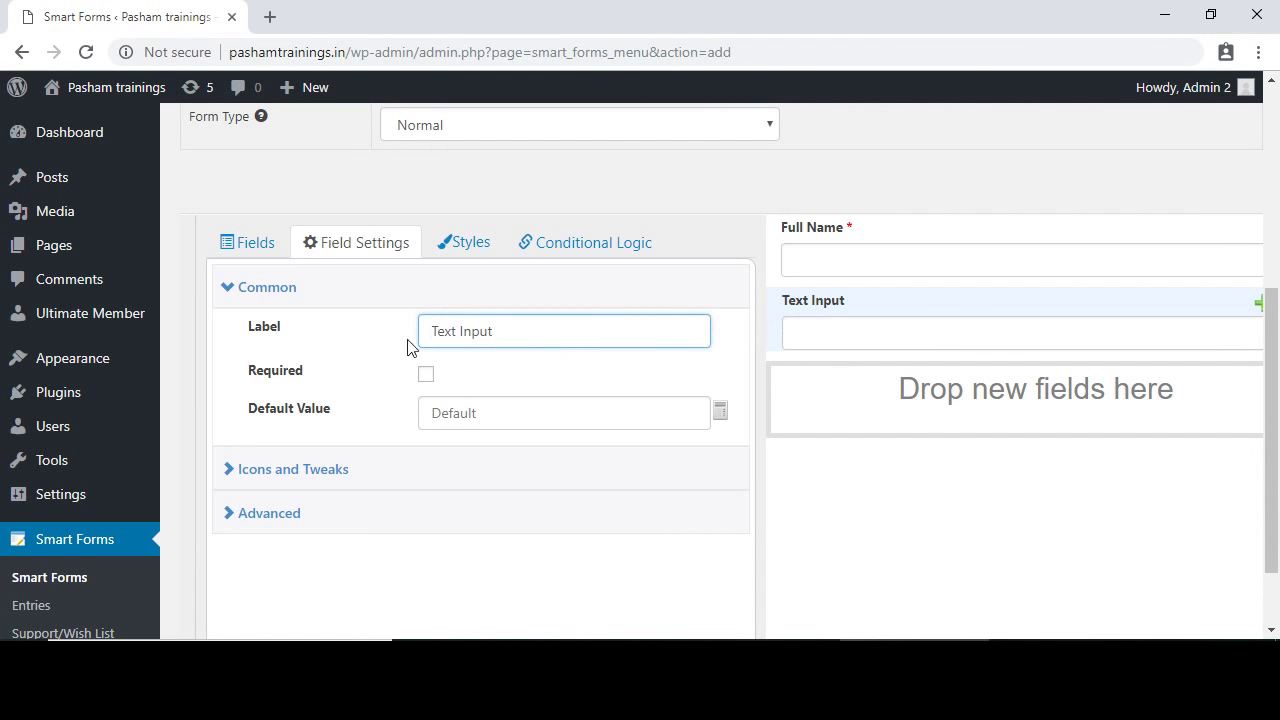
key(ctrl+a)
text(Phone Numb)
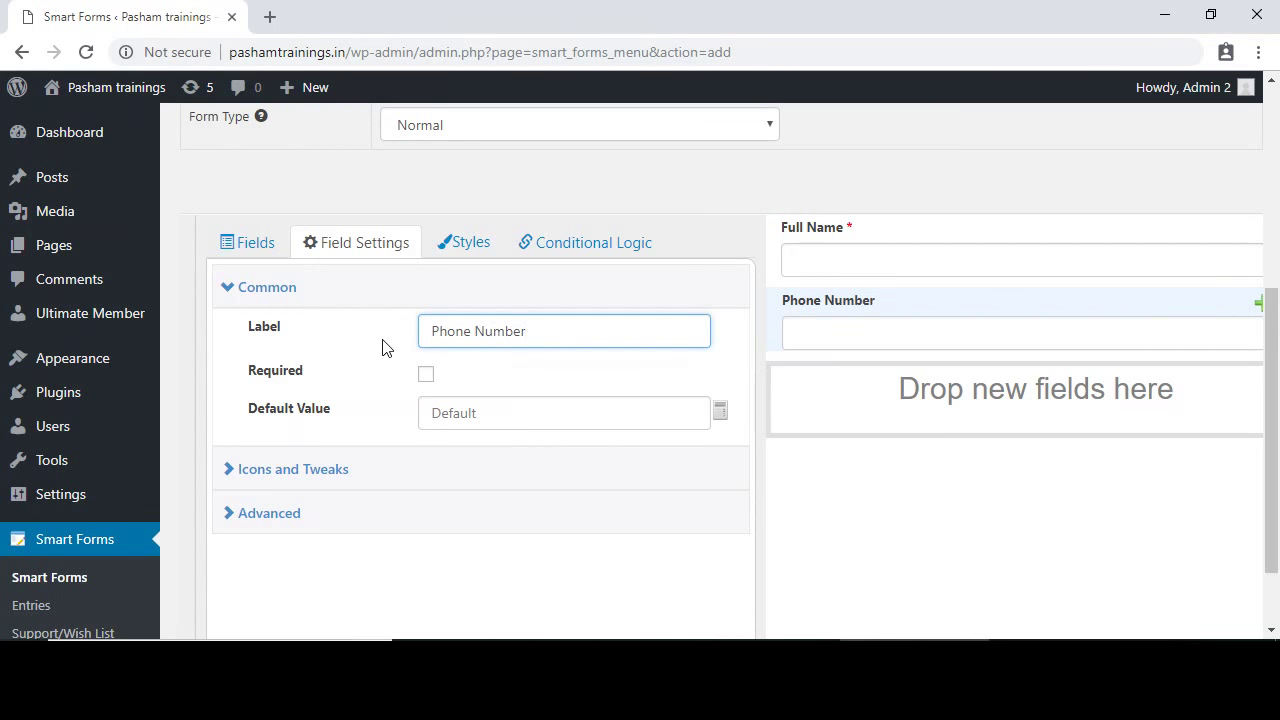
click(426, 374)
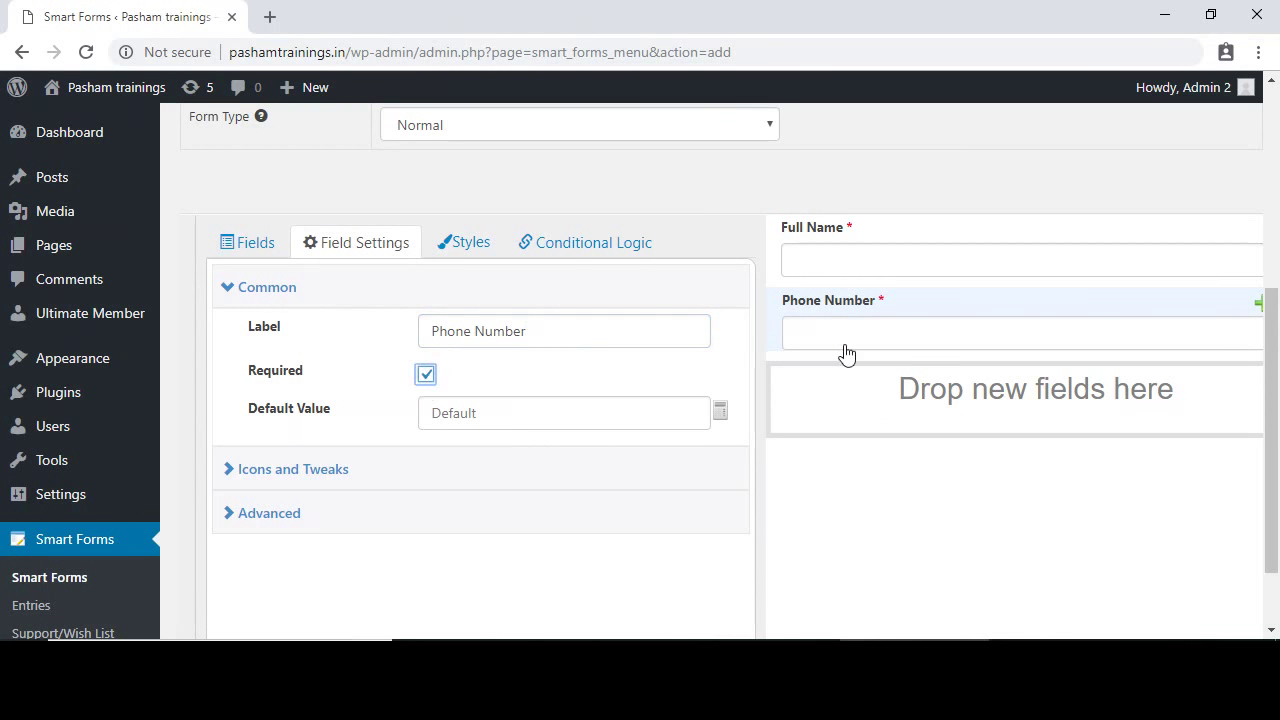
- Delete the extra text field that was dropped into the form by mistake
click(252, 247)
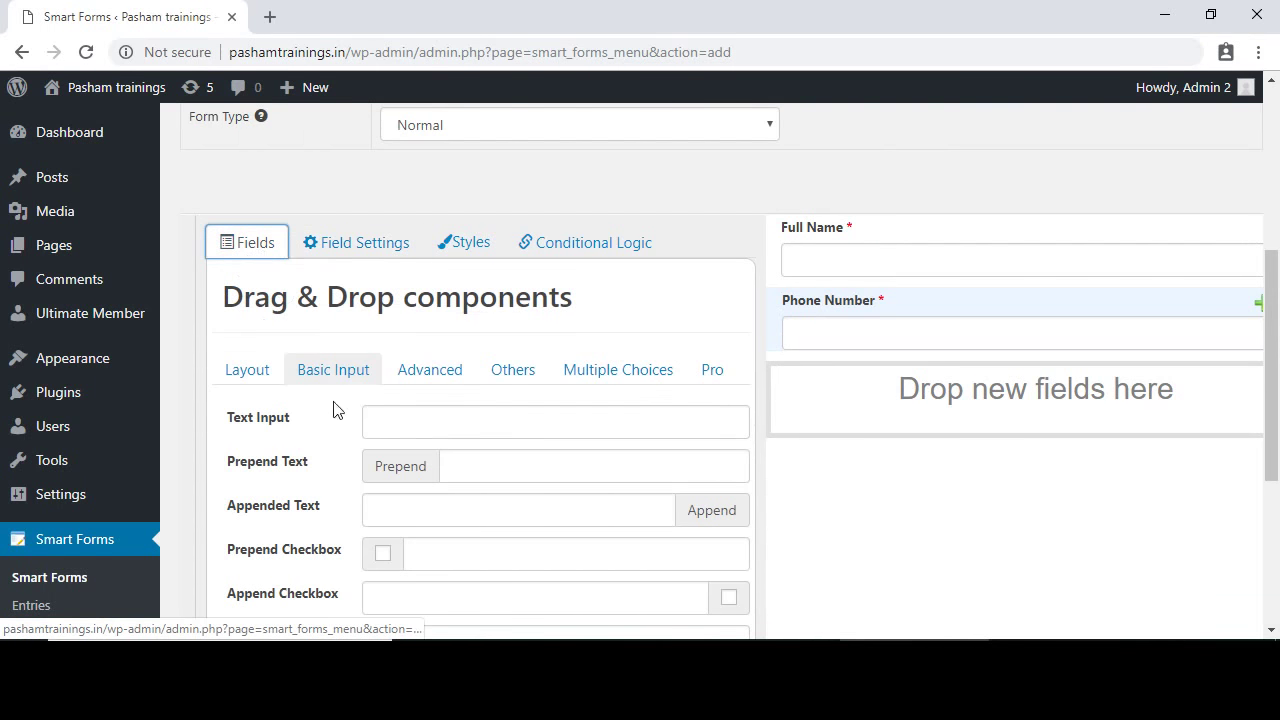
drag(266, 430, 812, 370)
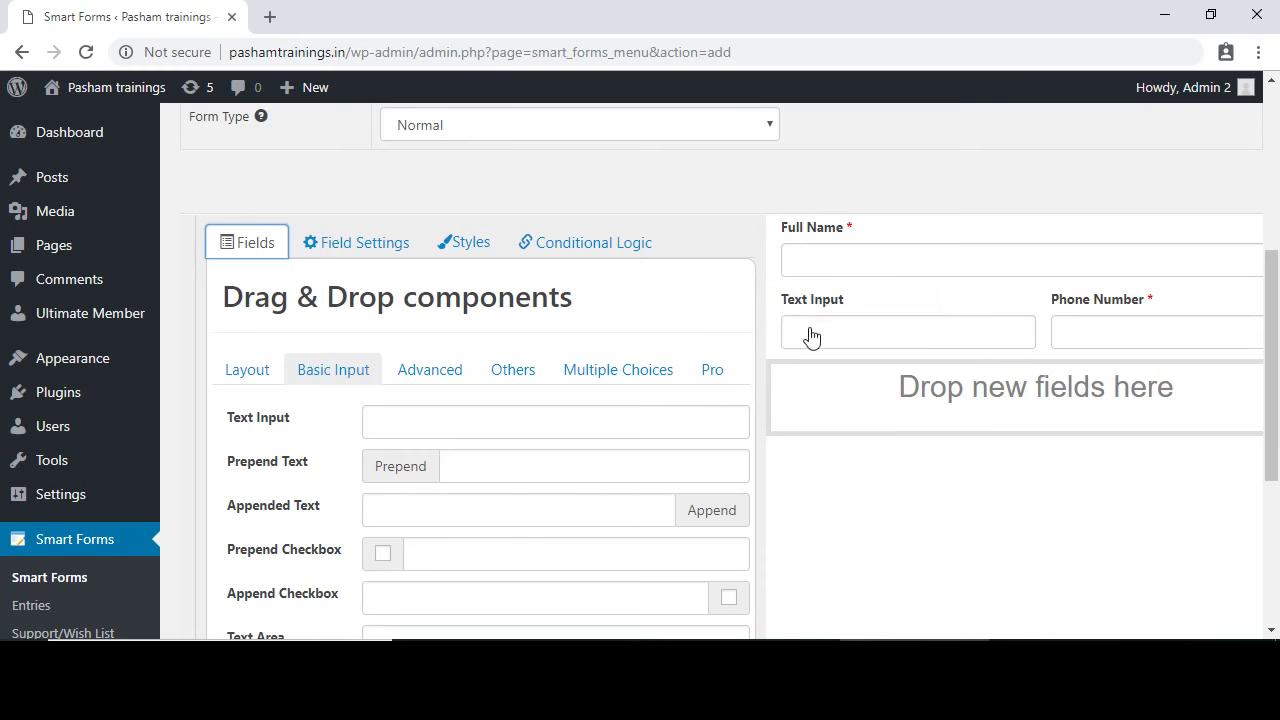
click(846, 324)
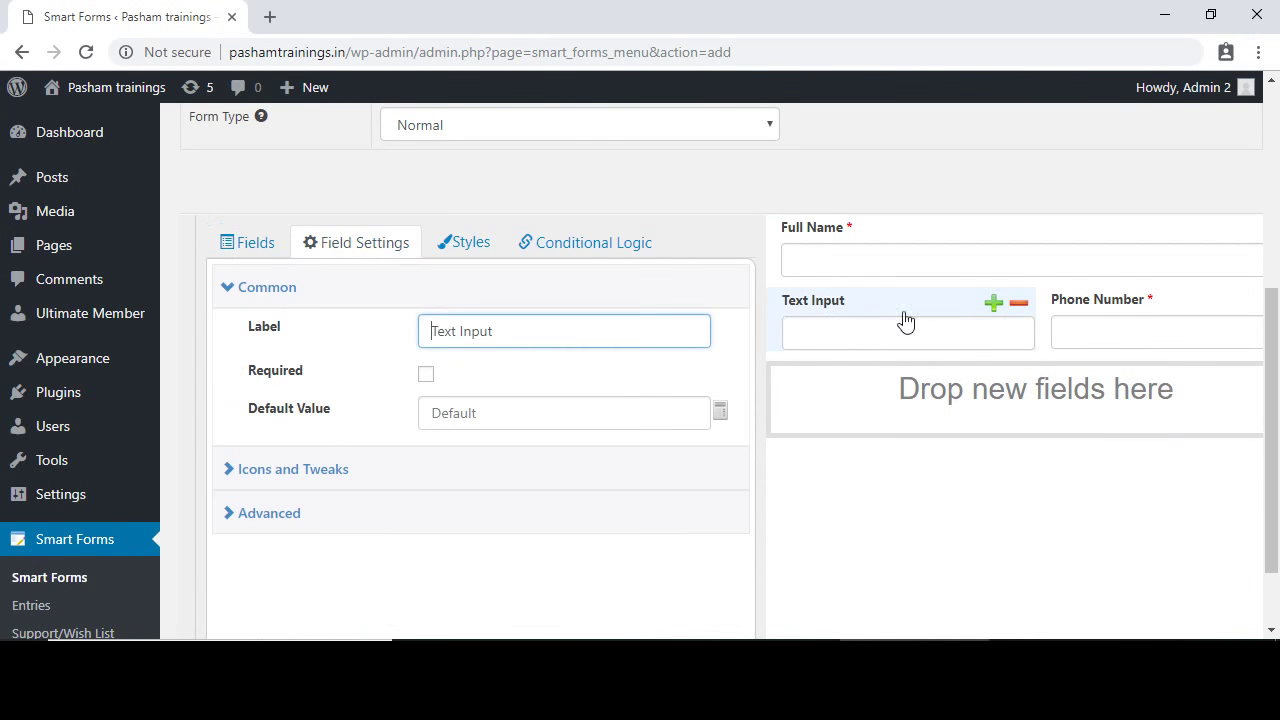
click(1019, 307)
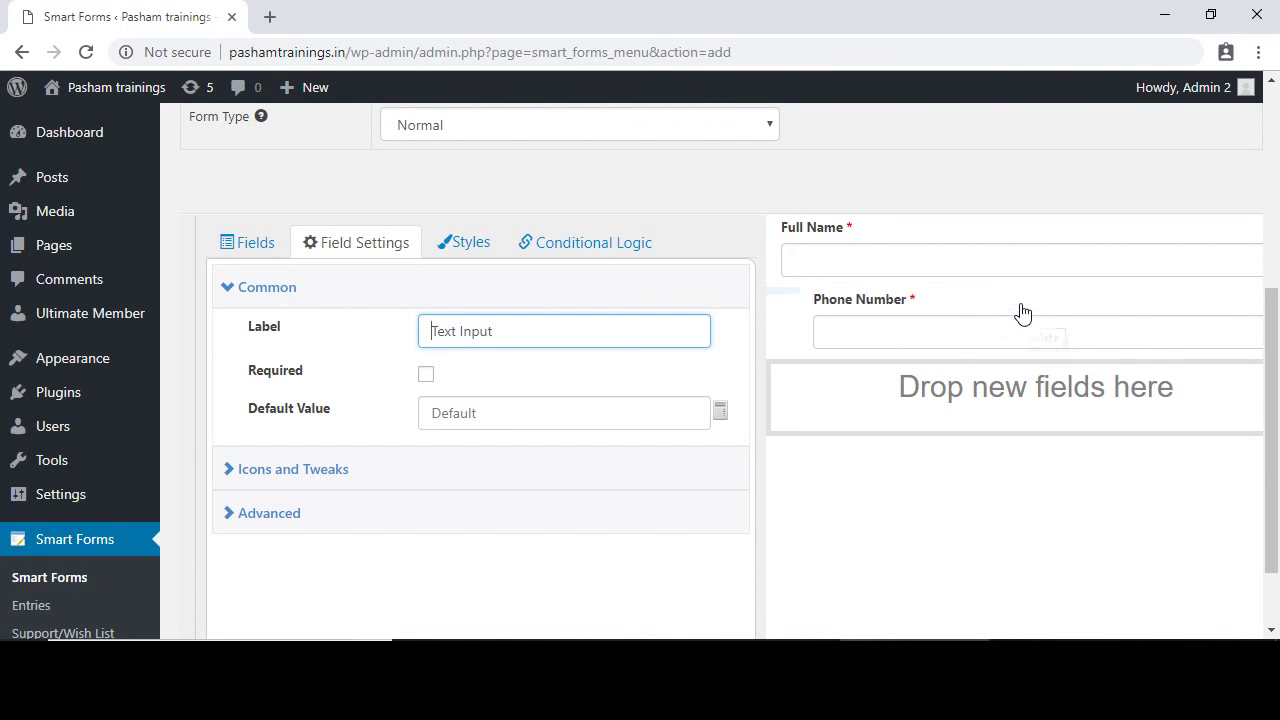
click(251, 243)
- Add a third text field labelled 'Email Id' and mark it required
drag(323, 420, 824, 384)
click(824, 381)
drag(500, 342, 360, 343)
text(Email Id)
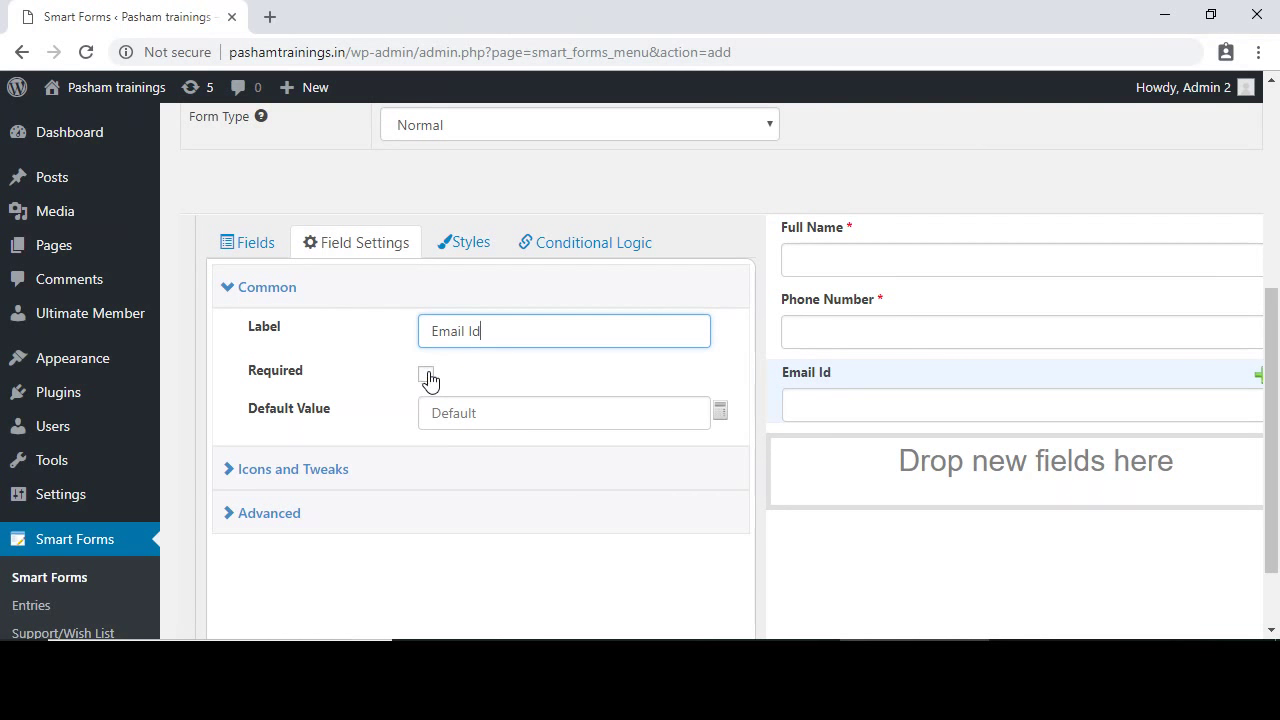
click(426, 374)
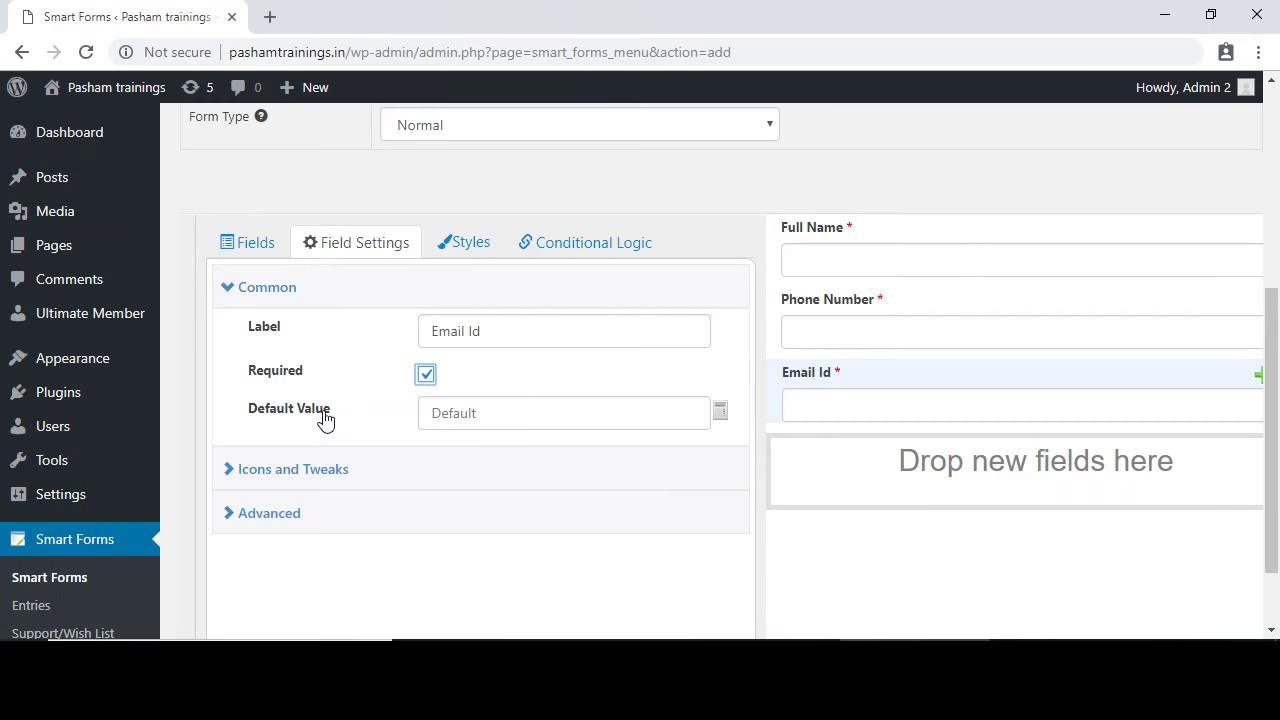
click(472, 420)
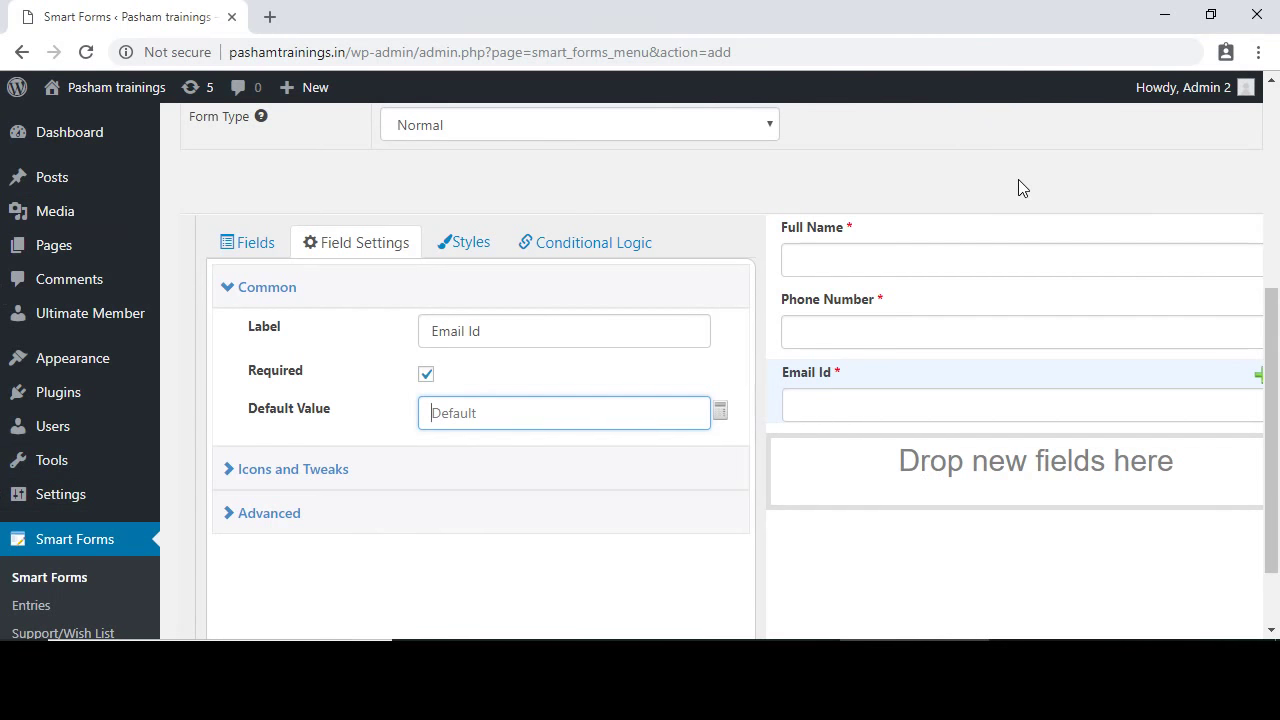
- Add a Text Area below Email Id and relabel it 'Message', leaving it optional
click(250, 247)
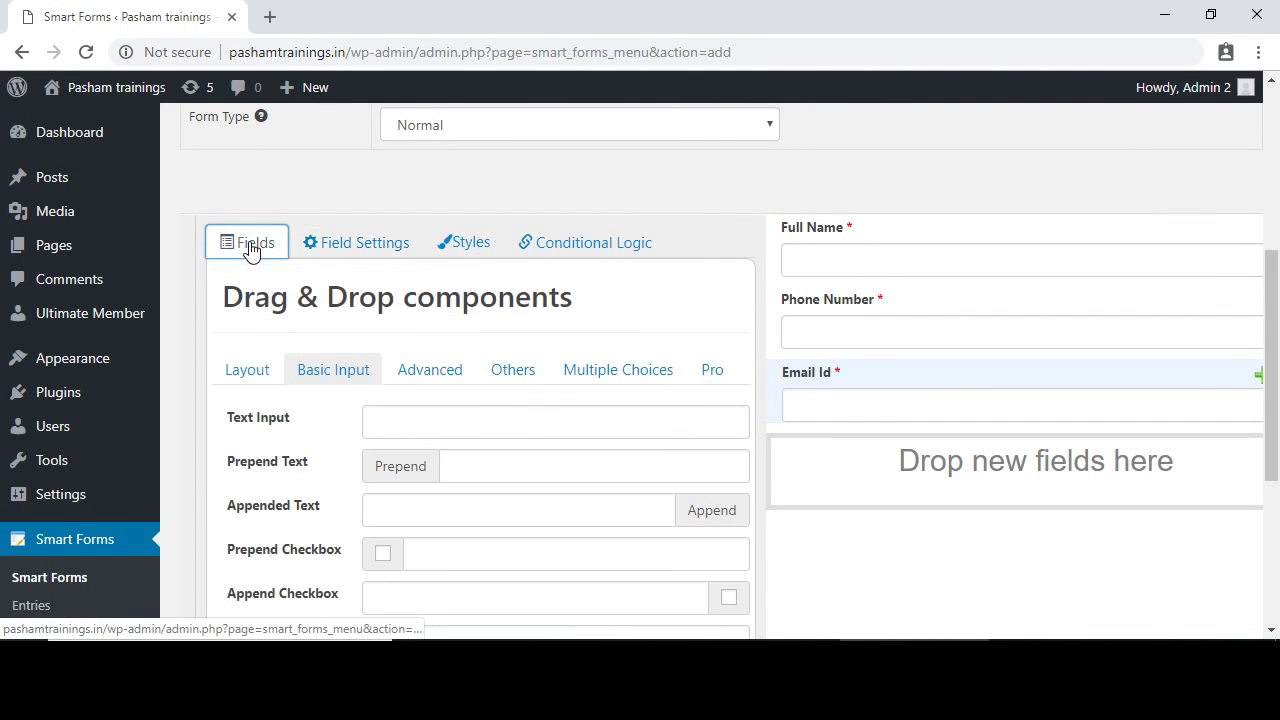
scroll(757, 443, down, 1)
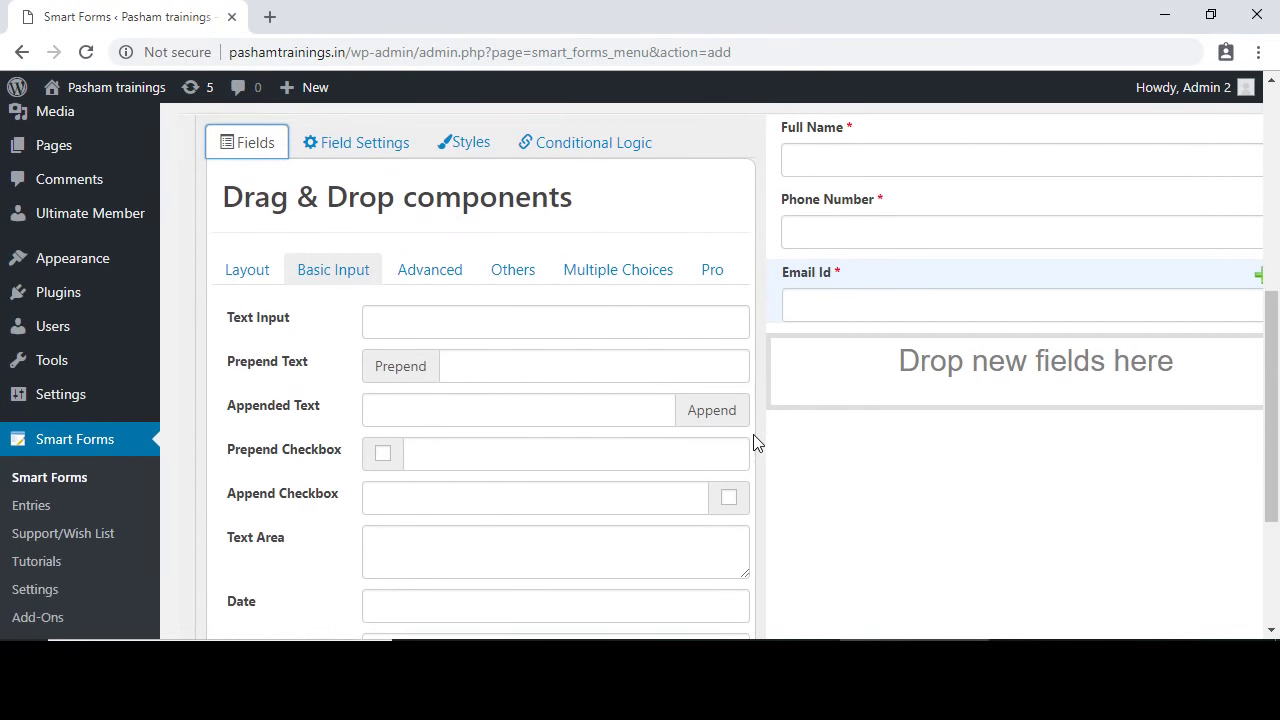
scroll(757, 443, down, 1)
drag(248, 450, 803, 250)
click(803, 250)
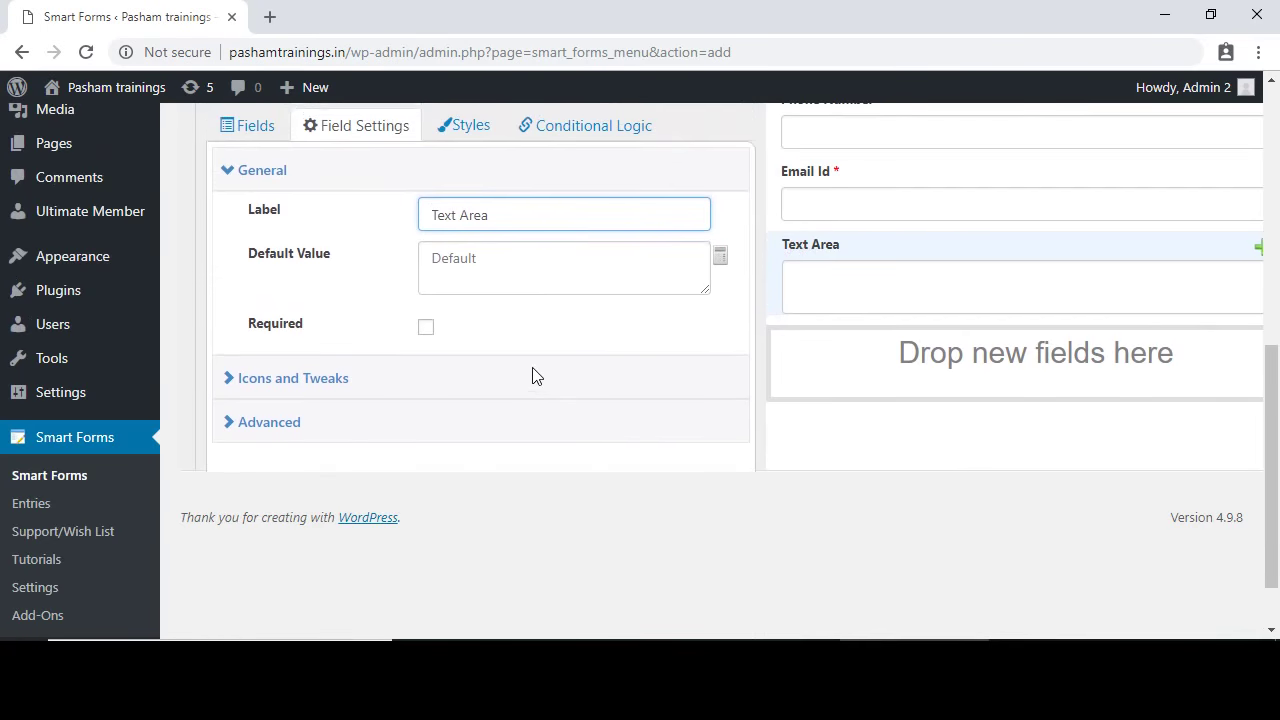
scroll(532, 376, up, 1)
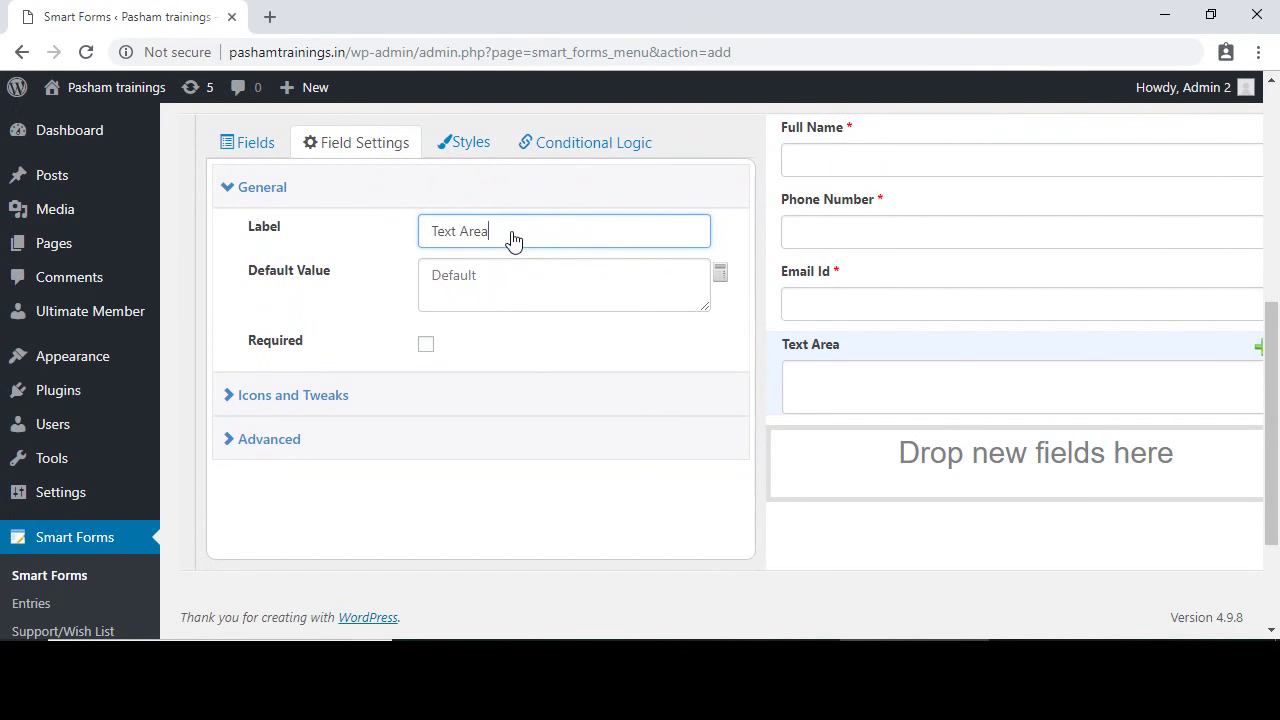
key(BackSpace)
key(BackSpace)
key(BackSpace)
key(BackSpace)
key(BackSpace)
key(BackSpace)
key(BackSpace)
key(BackSpace)
text(Message)
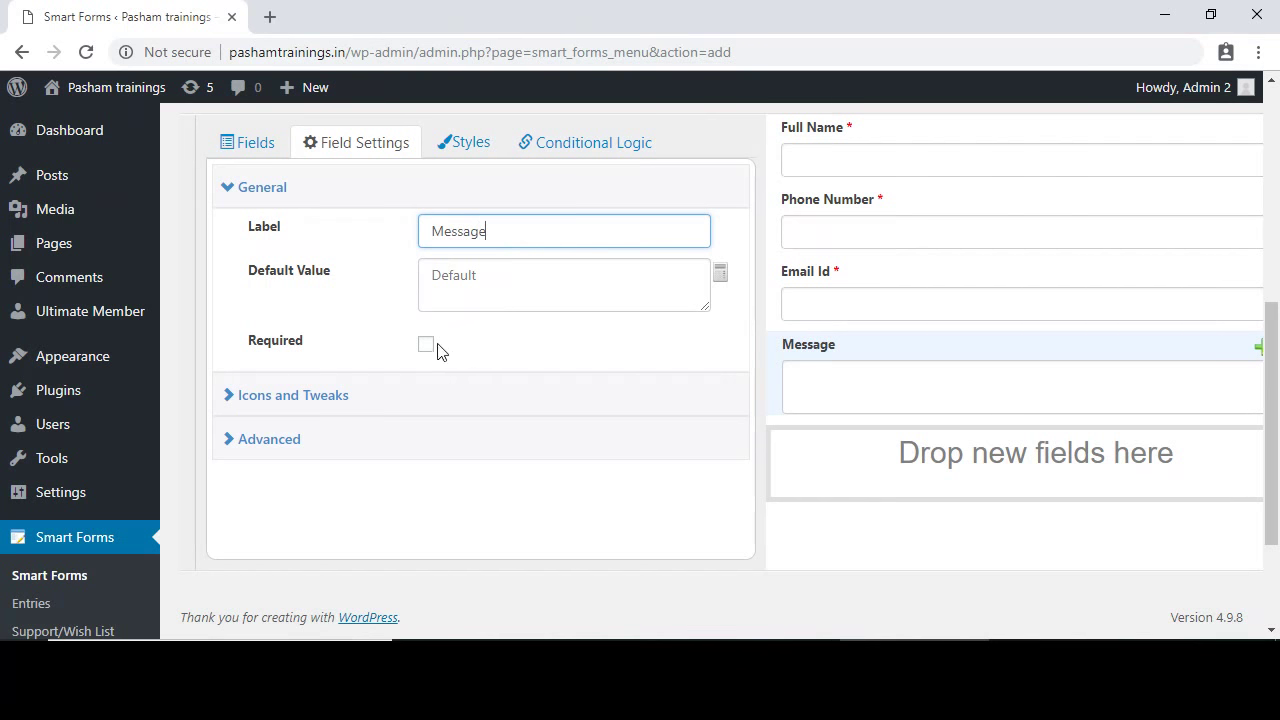
click(251, 149)
scroll(760, 360, down, 3)
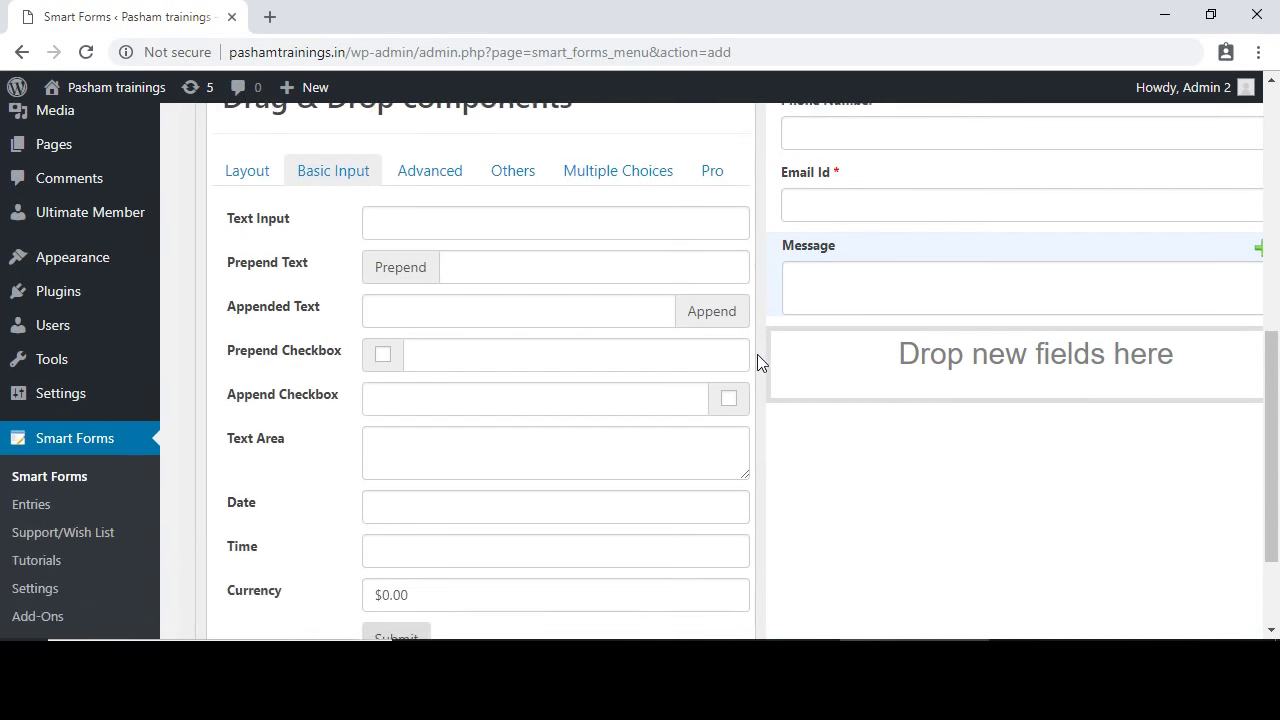
- Add a Submit button below Message, then save the Contact Form and confirm the alert
drag(361, 505, 849, 194)
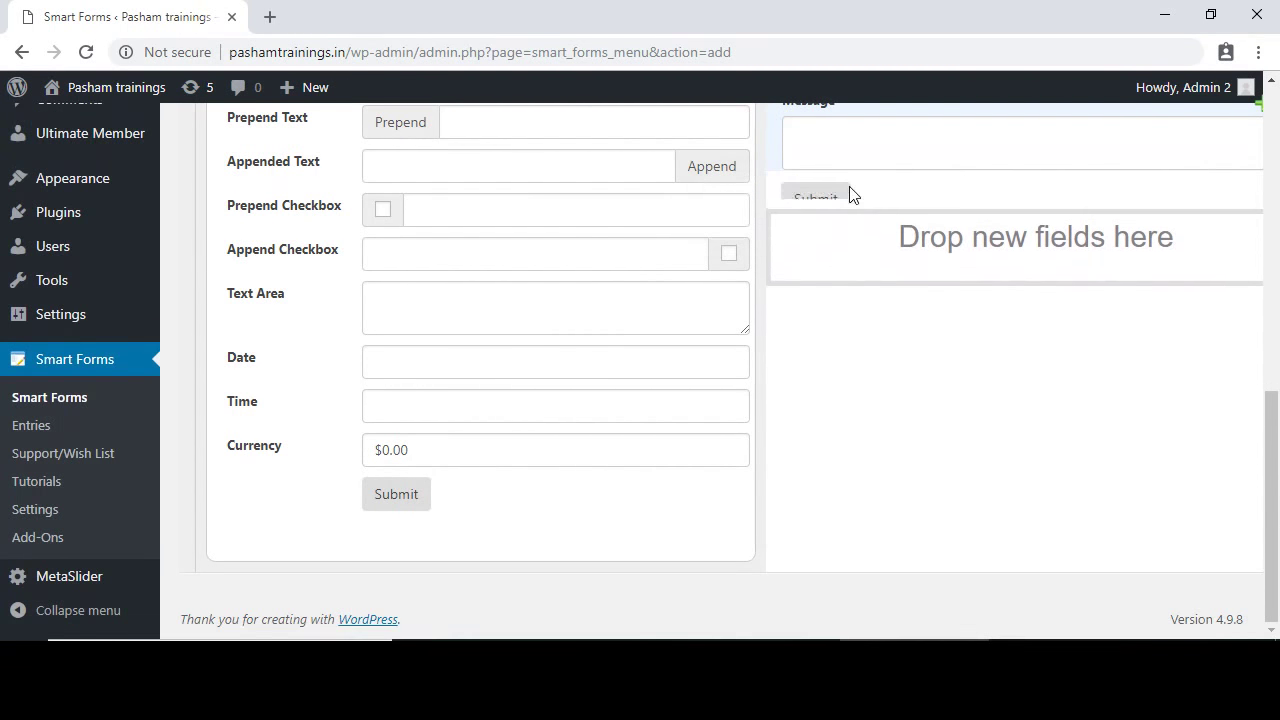
scroll(966, 420, up, 3)
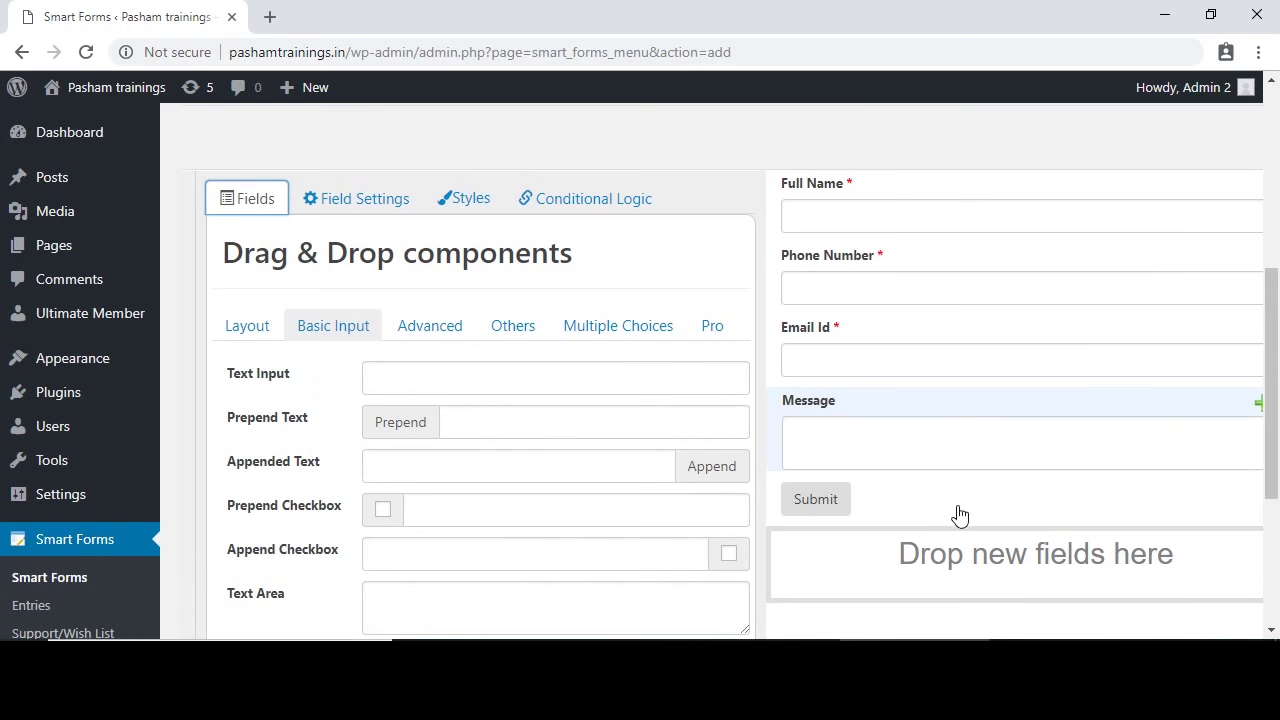
scroll(960, 515, up, 5)
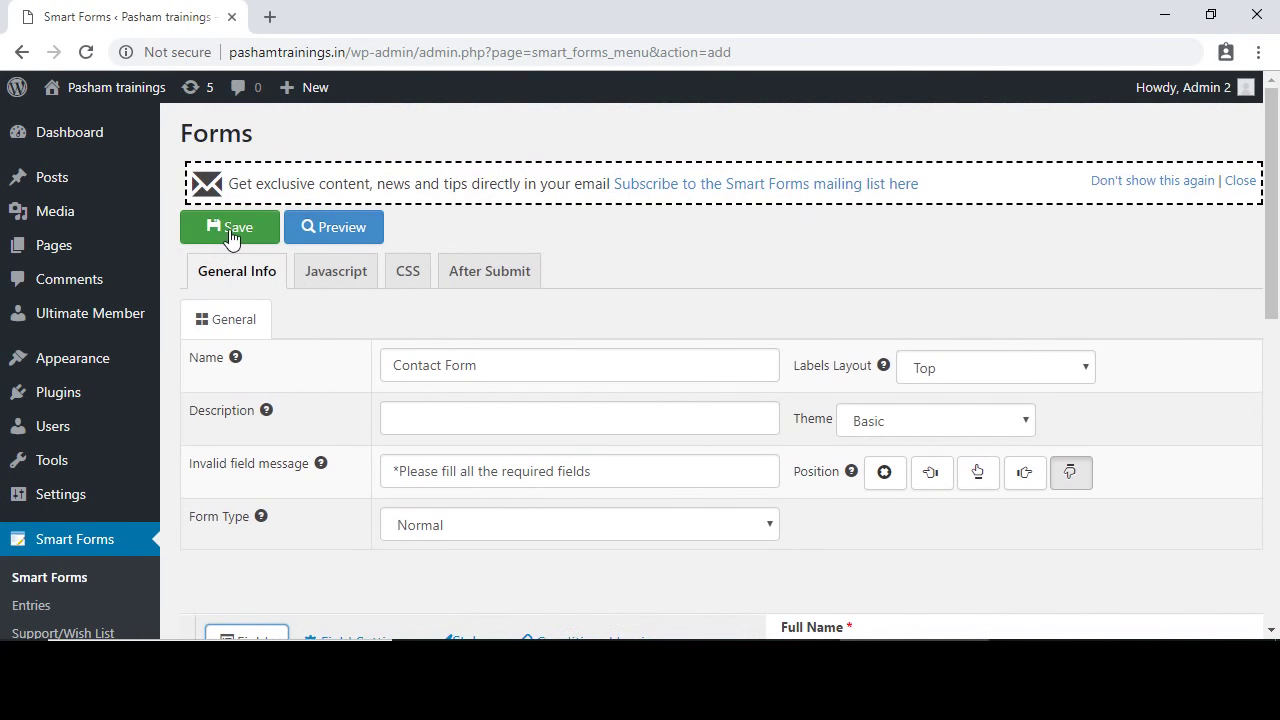
click(236, 235)
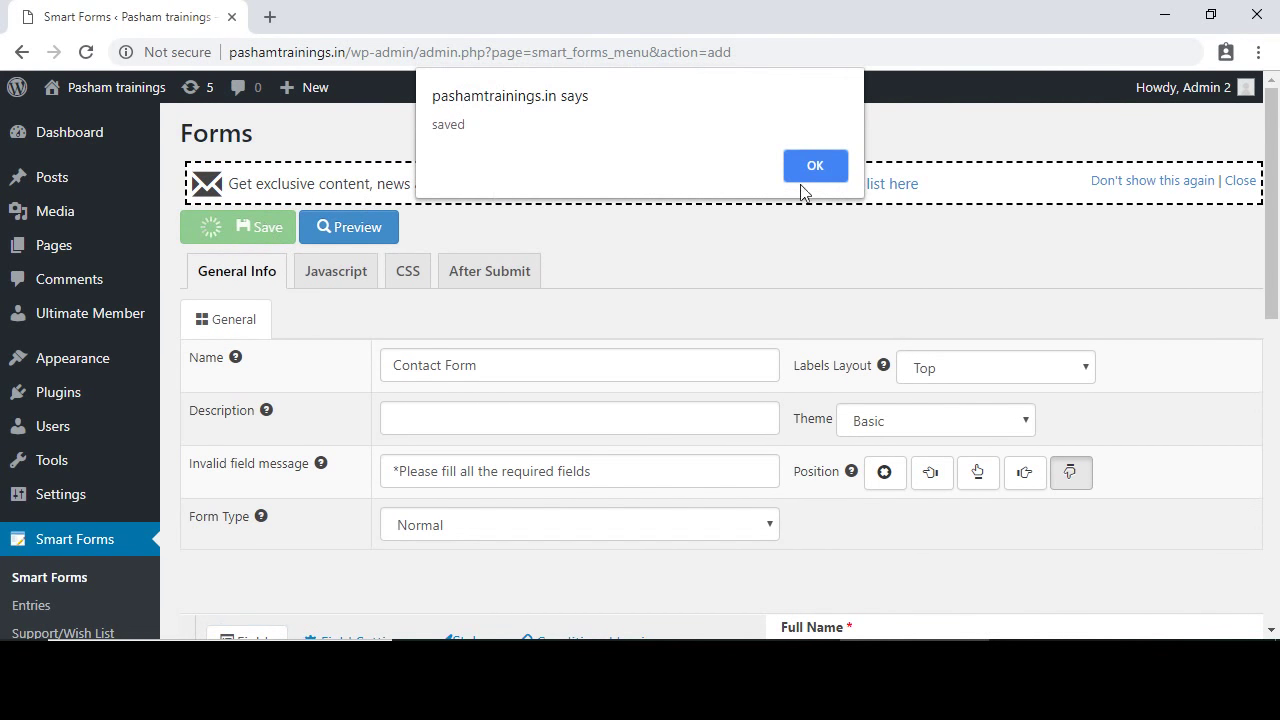
click(813, 170)
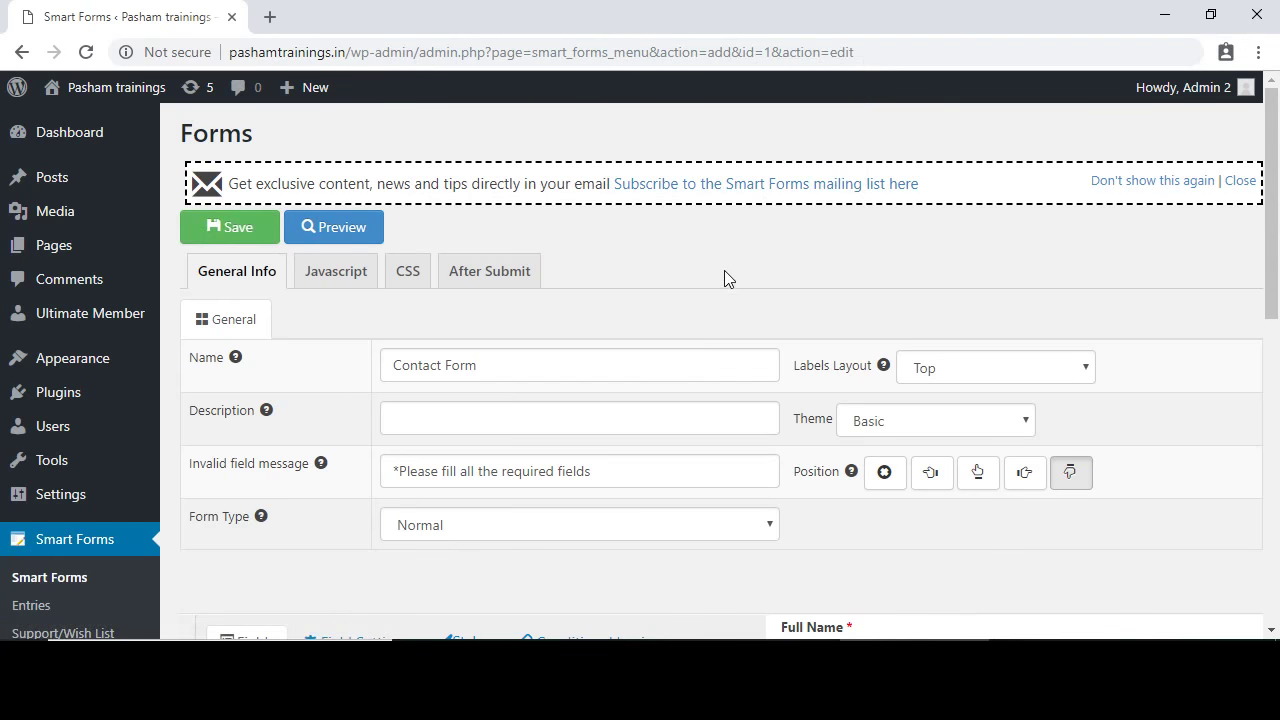
- Open All Pages in a new tab and start a new page titled 'Contact Us'
mouse_move(50, 255)
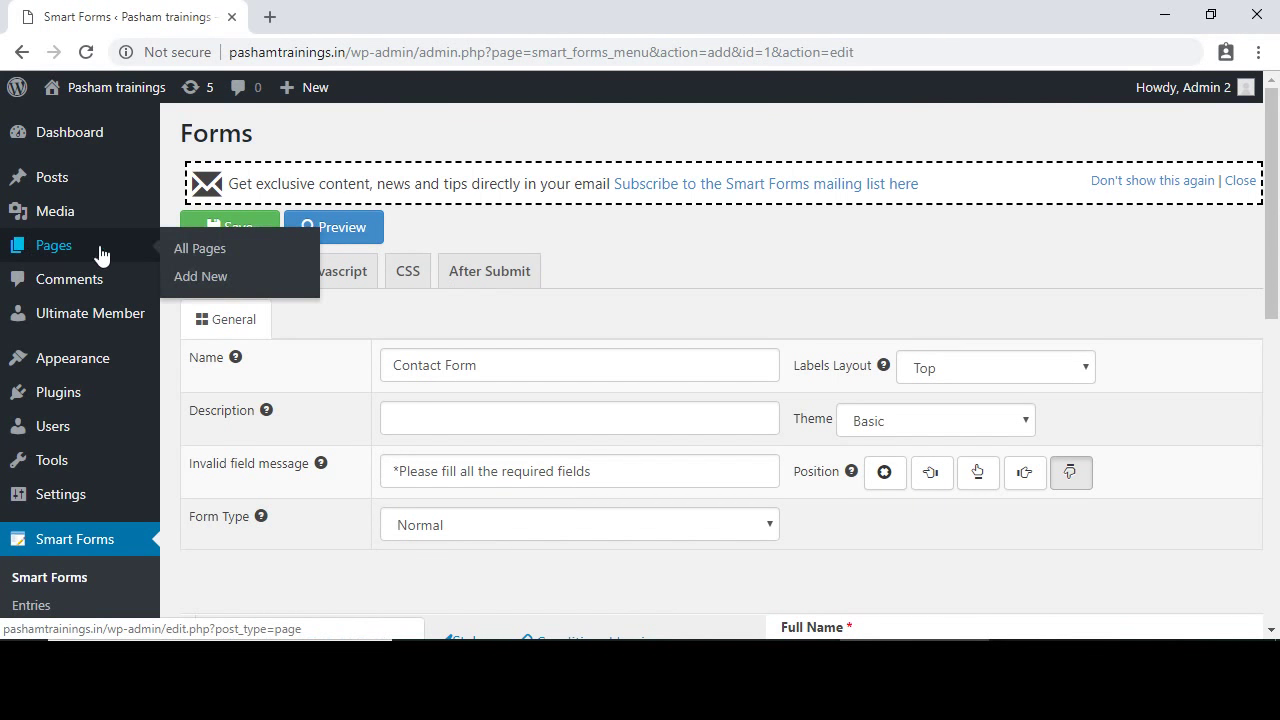
right_click(183, 256)
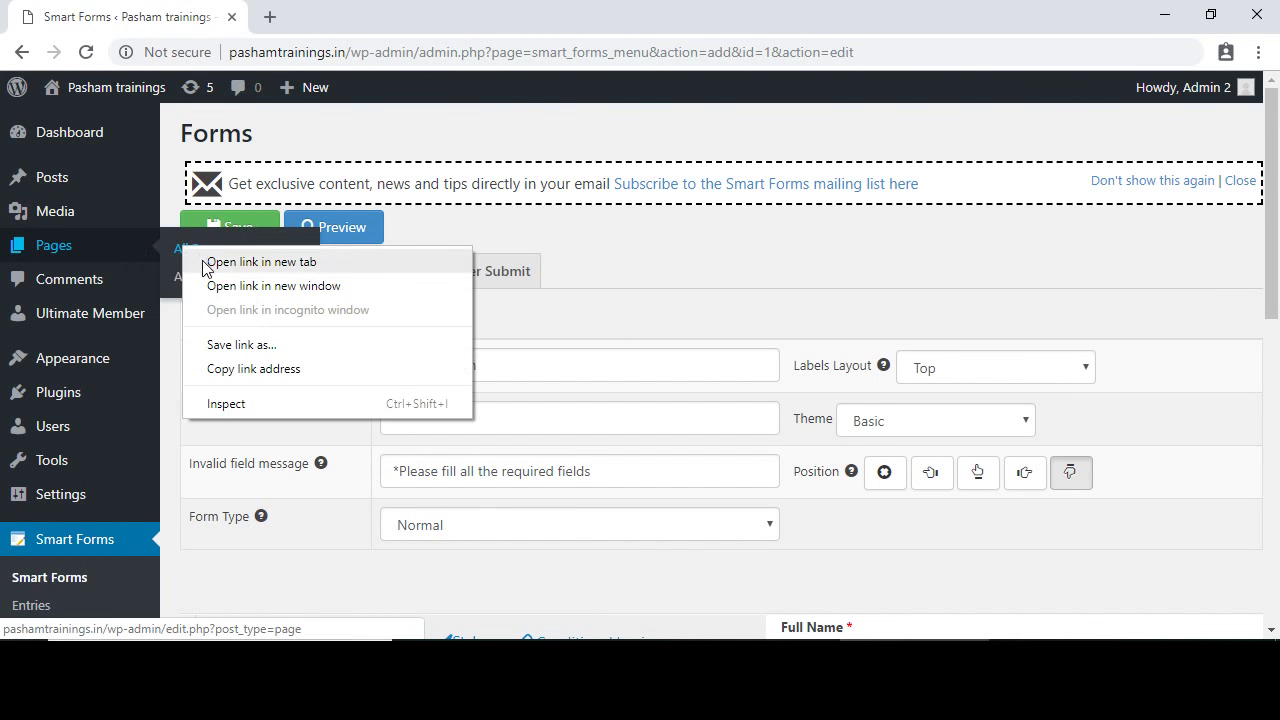
click(203, 263)
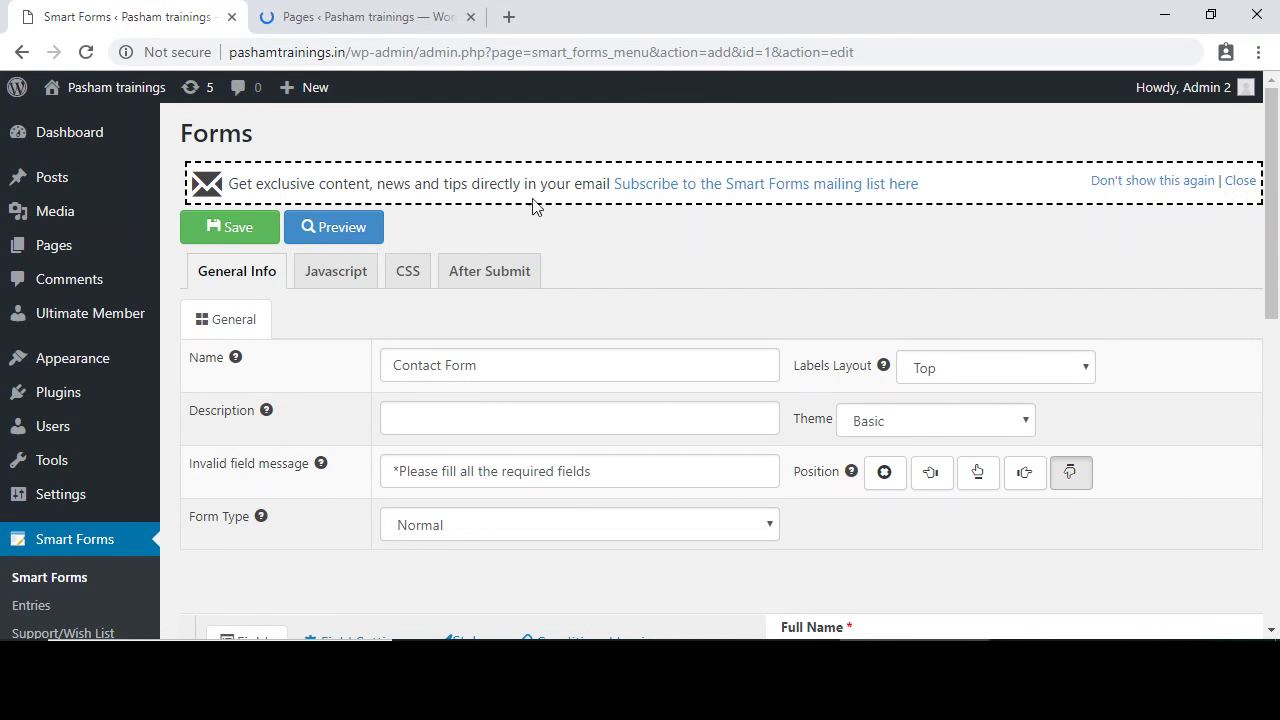
click(335, 17)
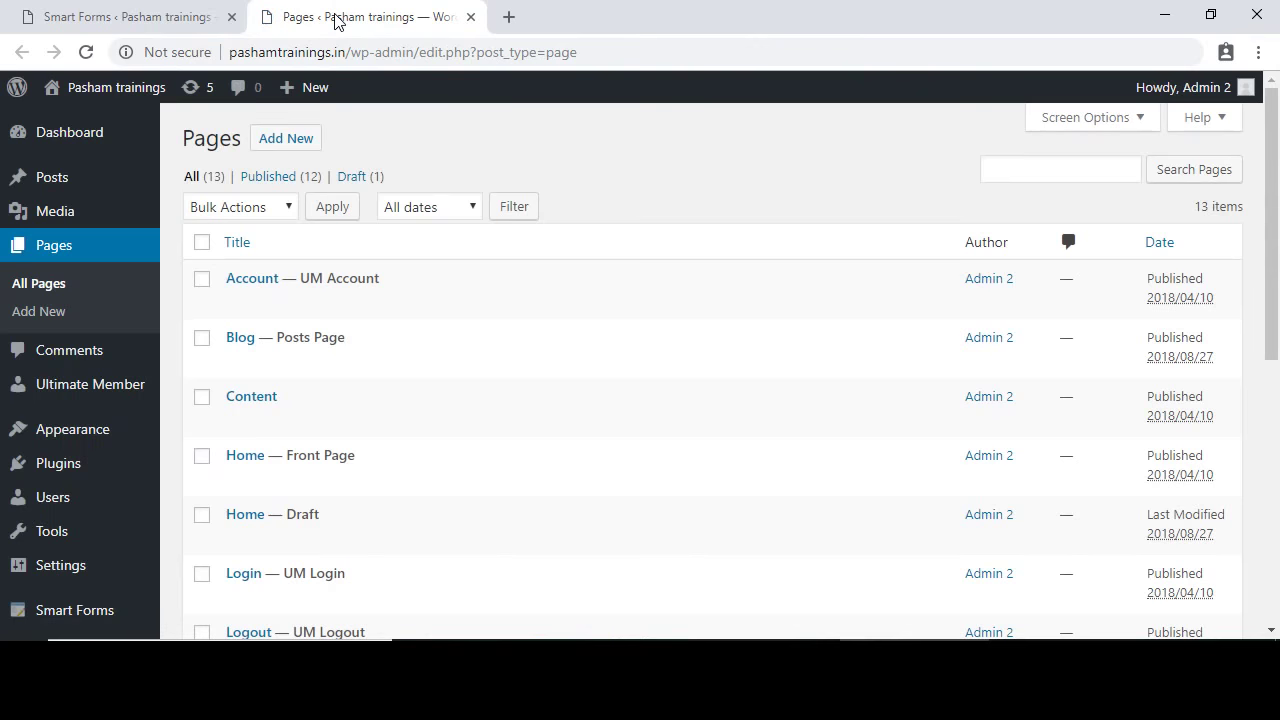
click(311, 150)
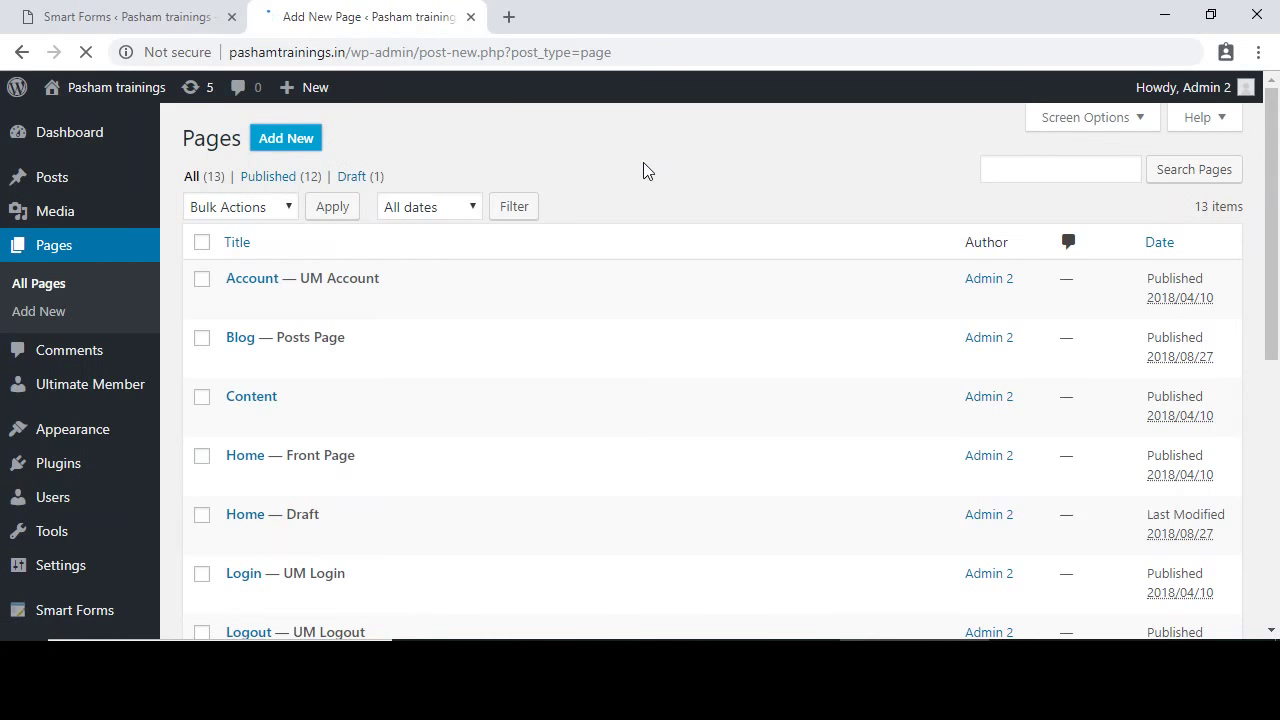
text(Contact Us)
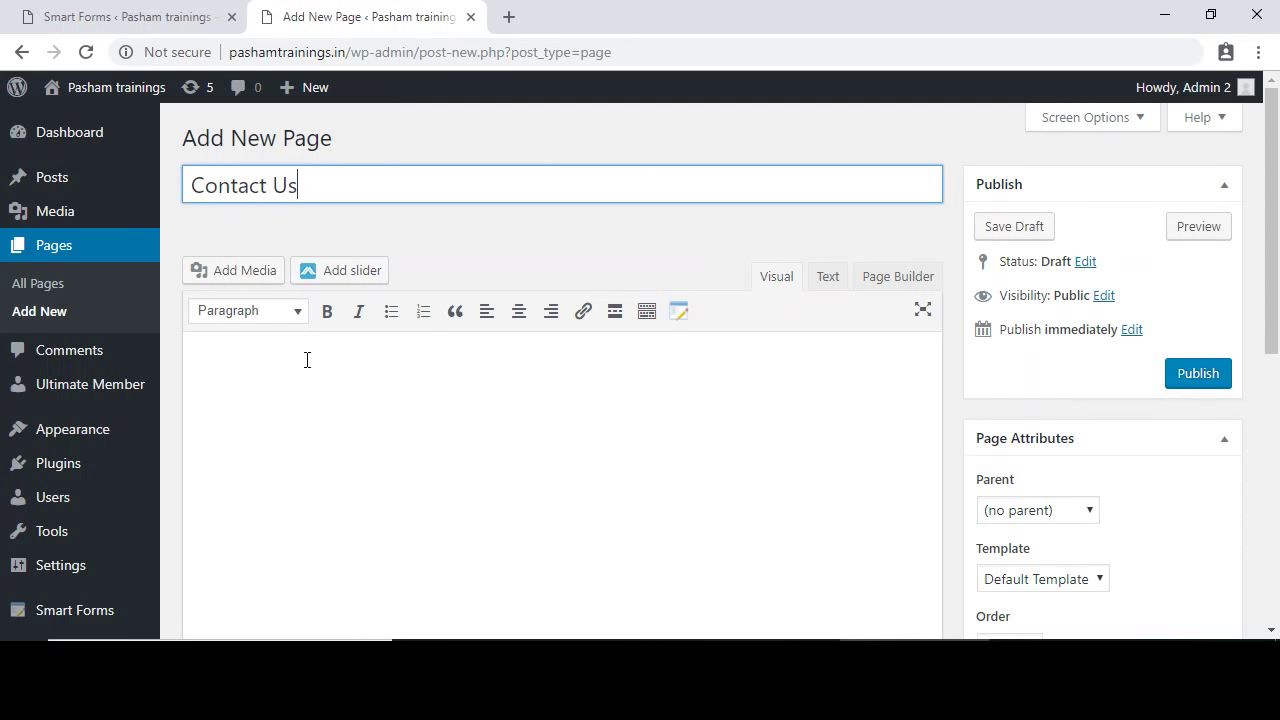
click(307, 360)
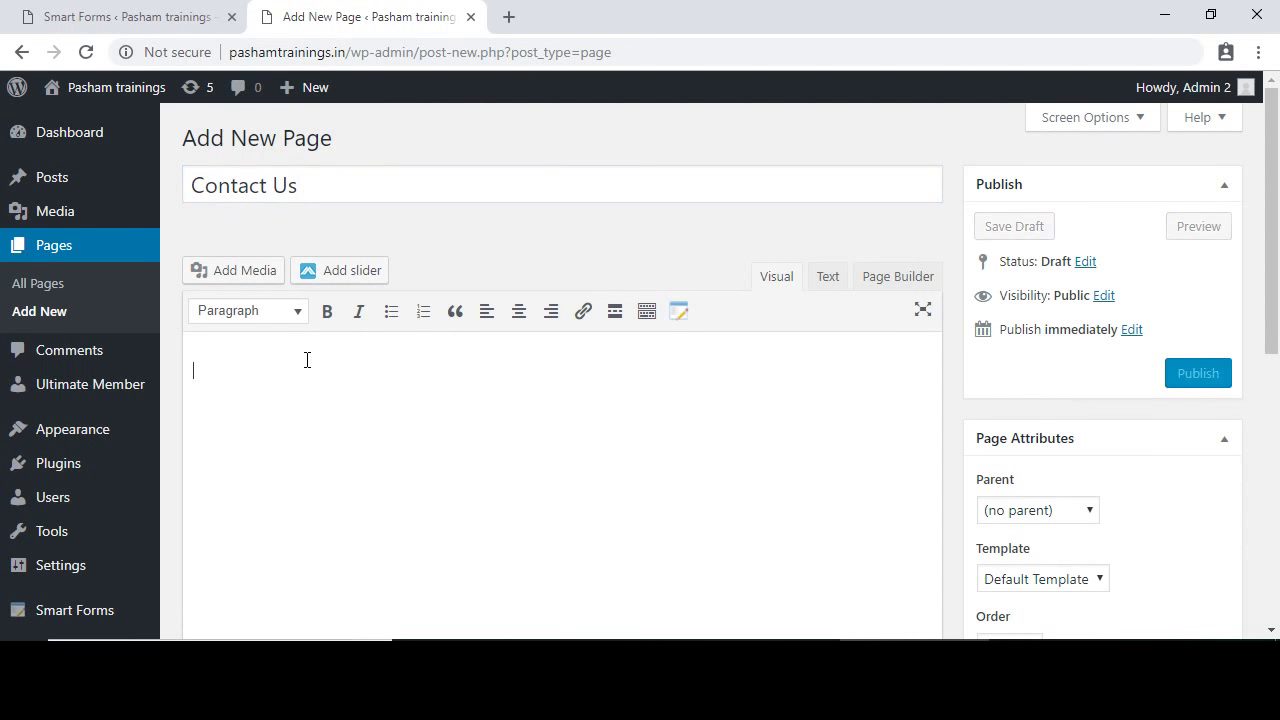
- Insert the Contact Form shortcode [sform]1[/sform] into the page and publish it
click(680, 313)
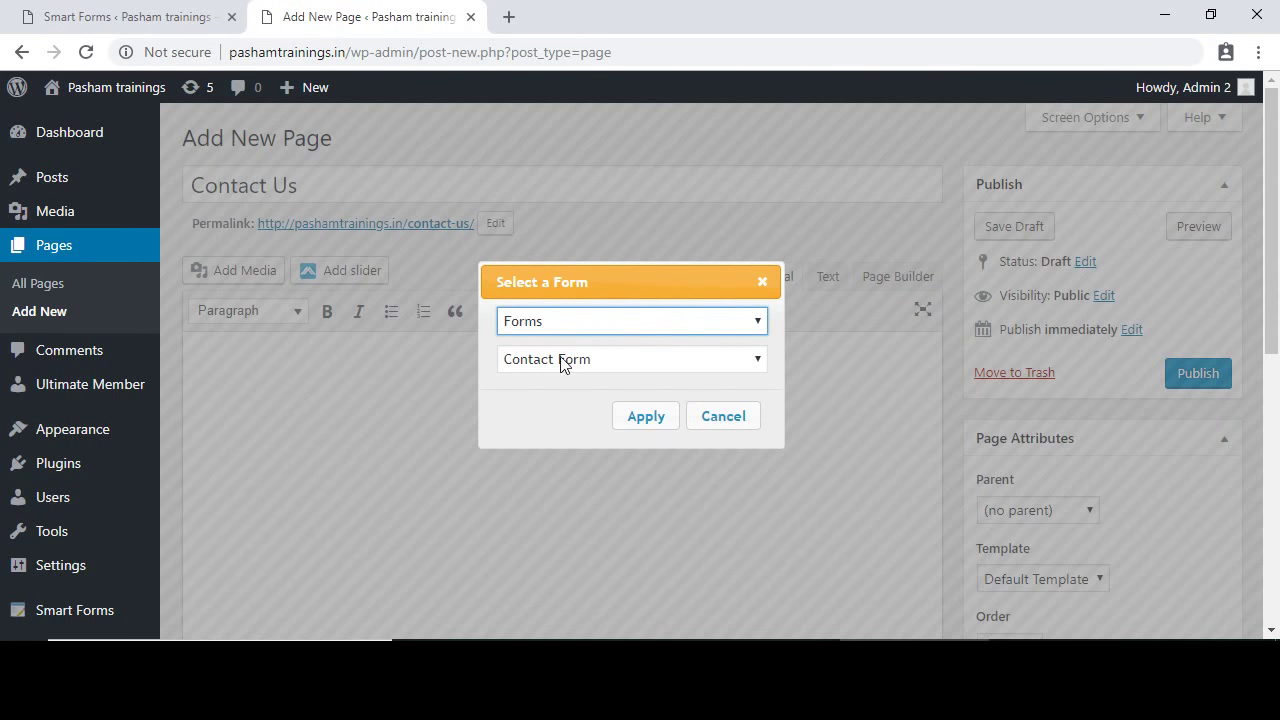
click(606, 359)
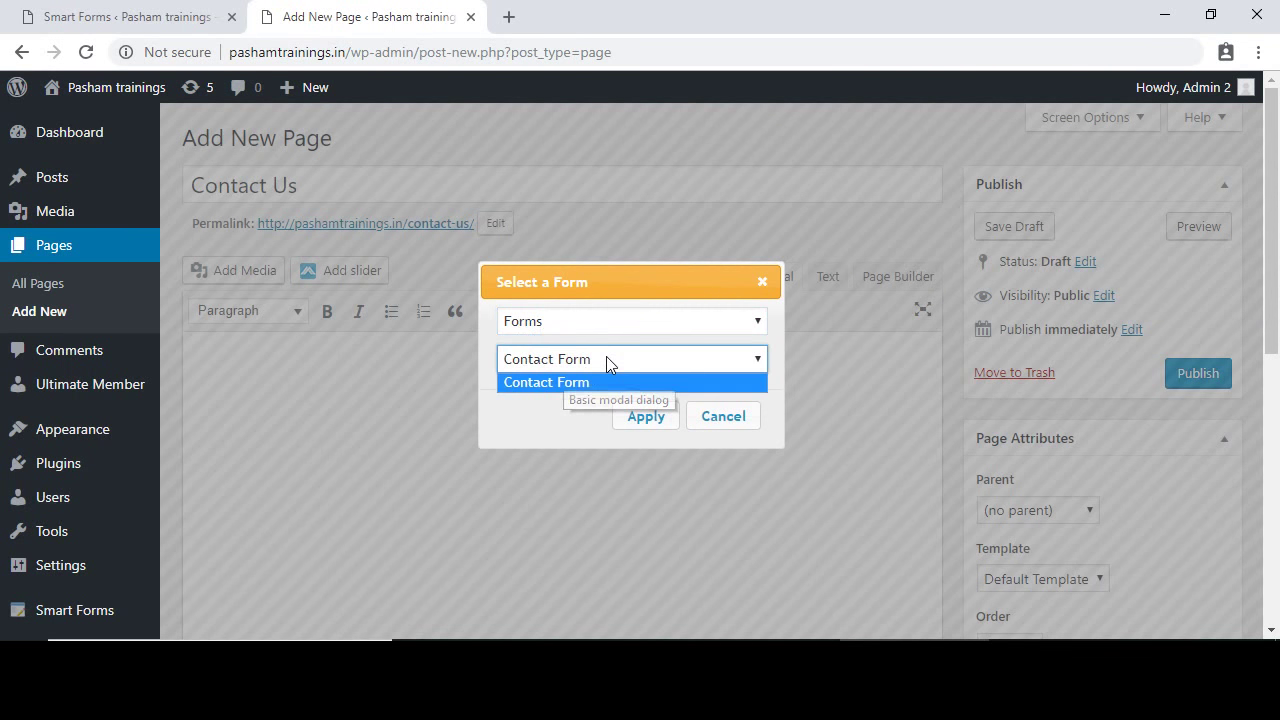
click(600, 359)
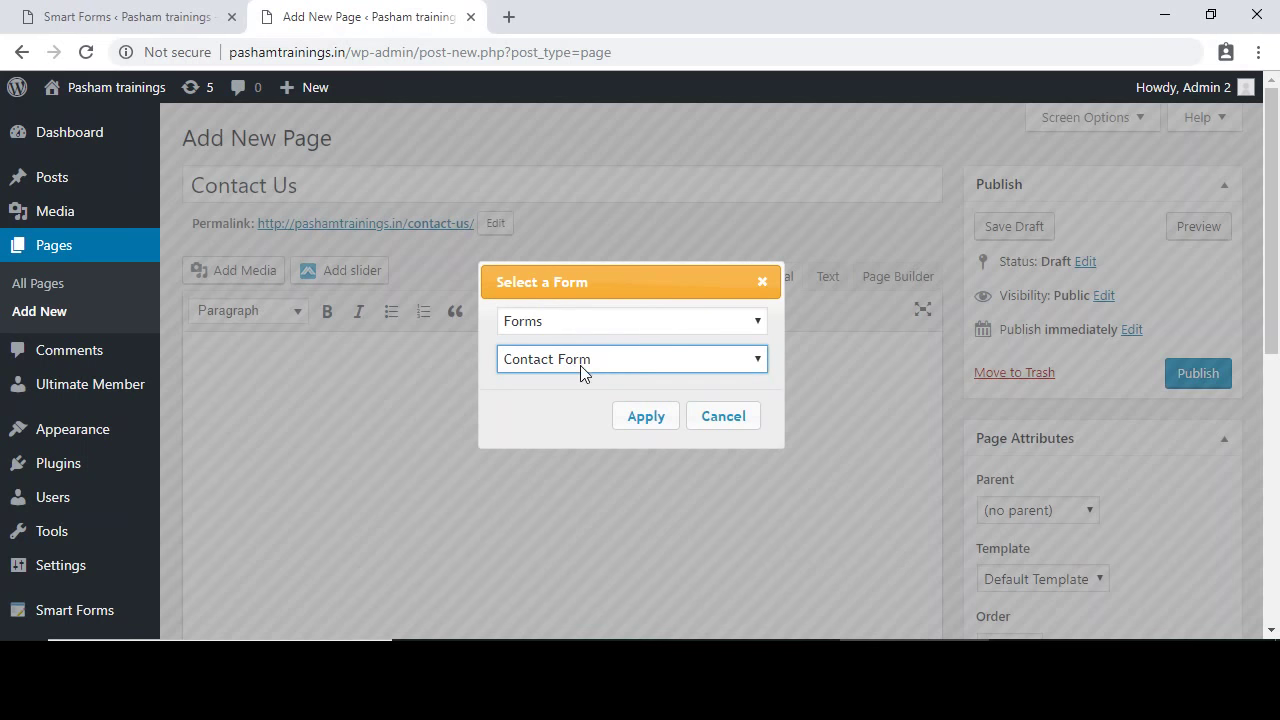
click(645, 421)
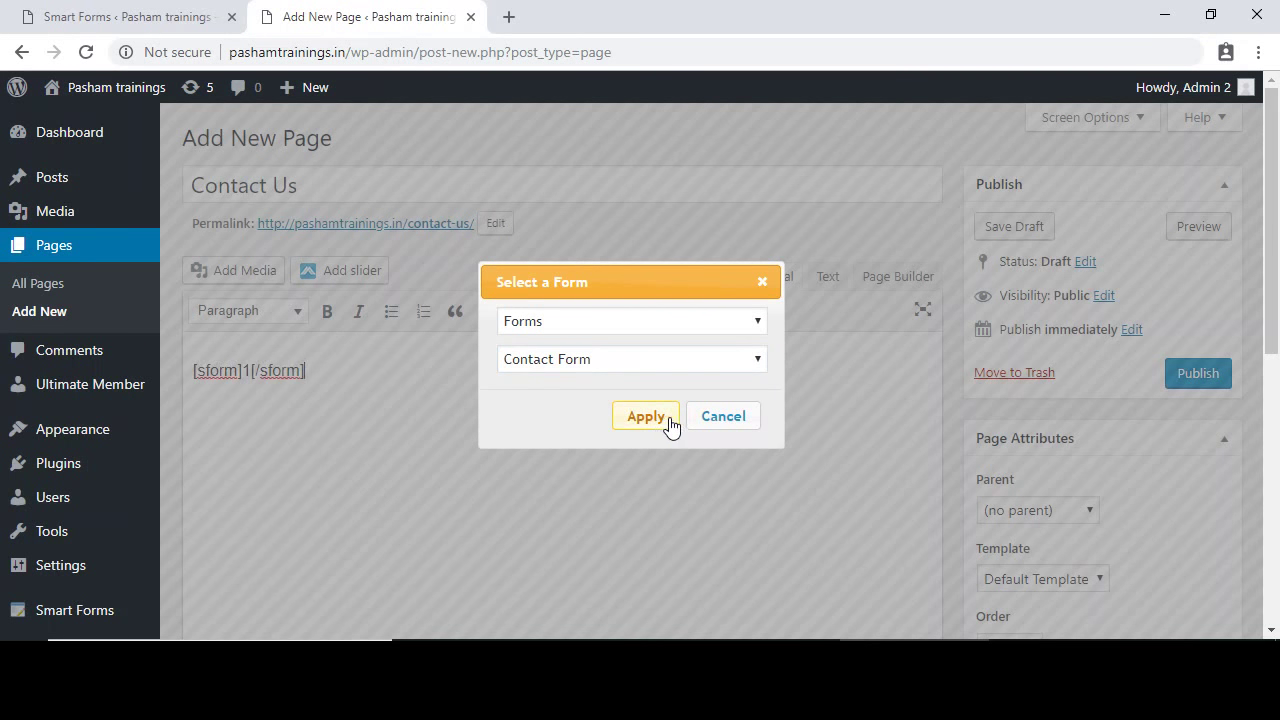
click(764, 285)
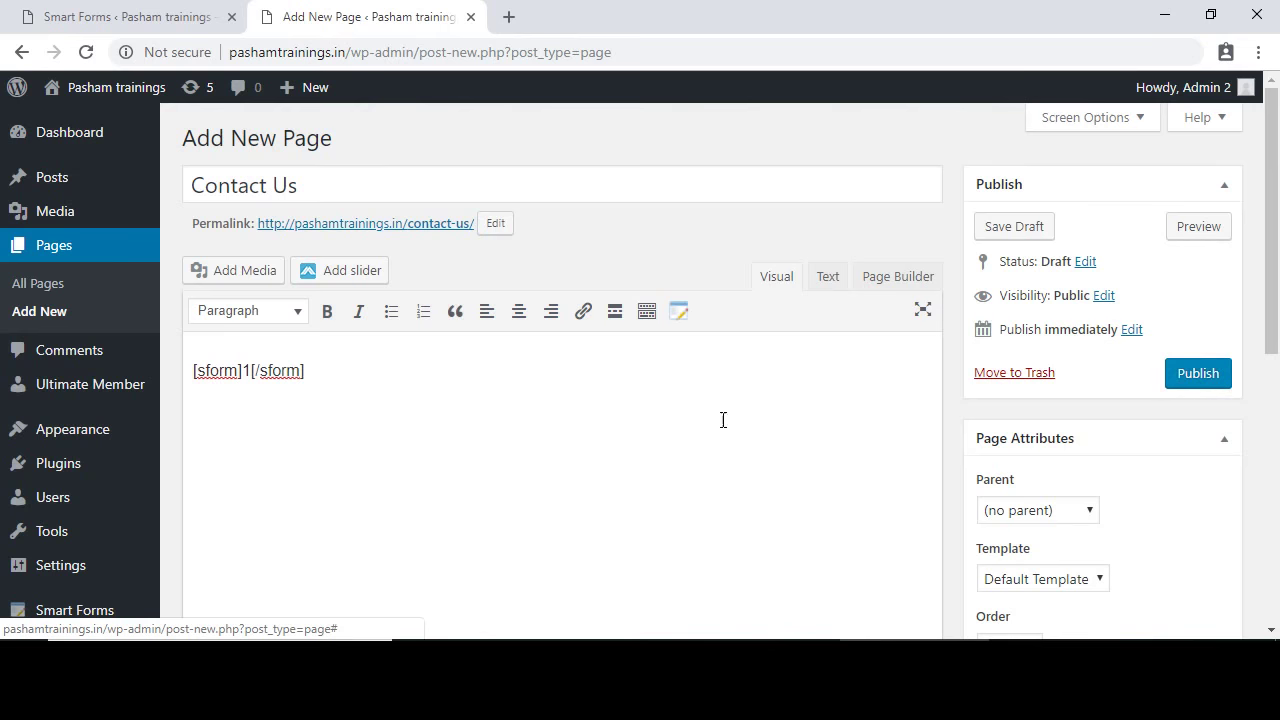
click(1195, 376)
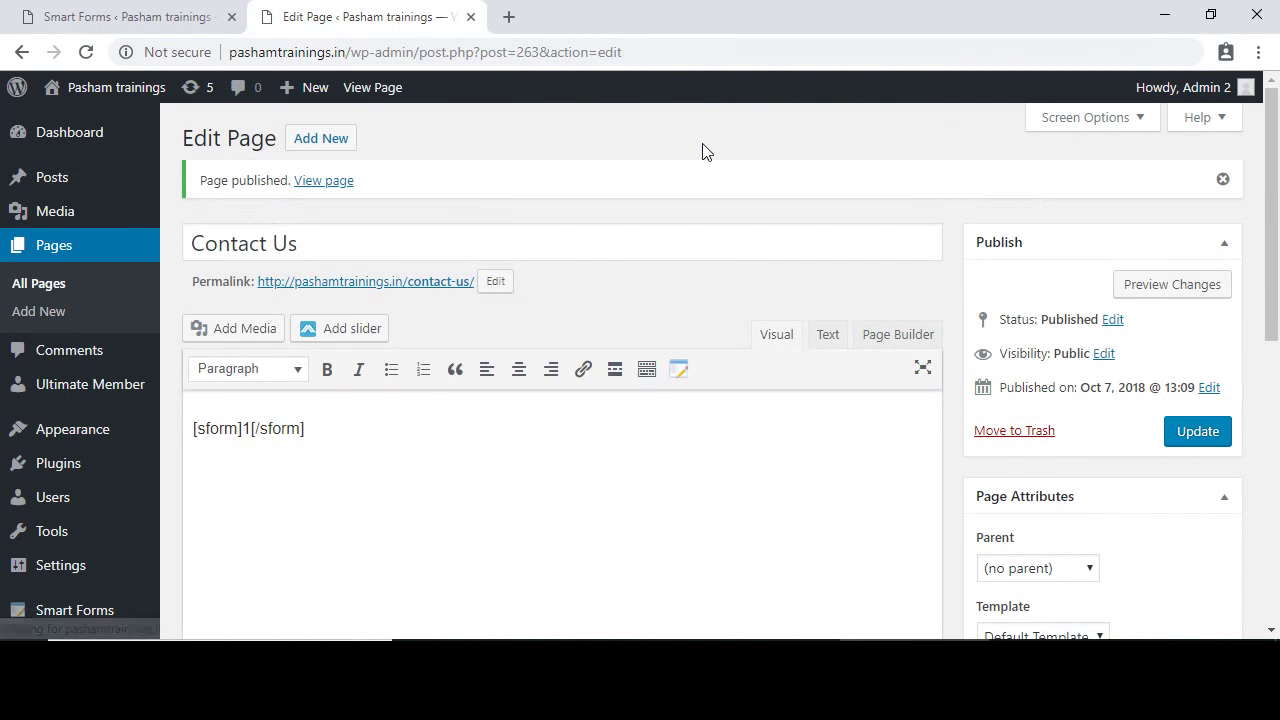
- Open the published Contact Us page in a new tab, review the form, then return to Smart Forms
right_click(424, 283)
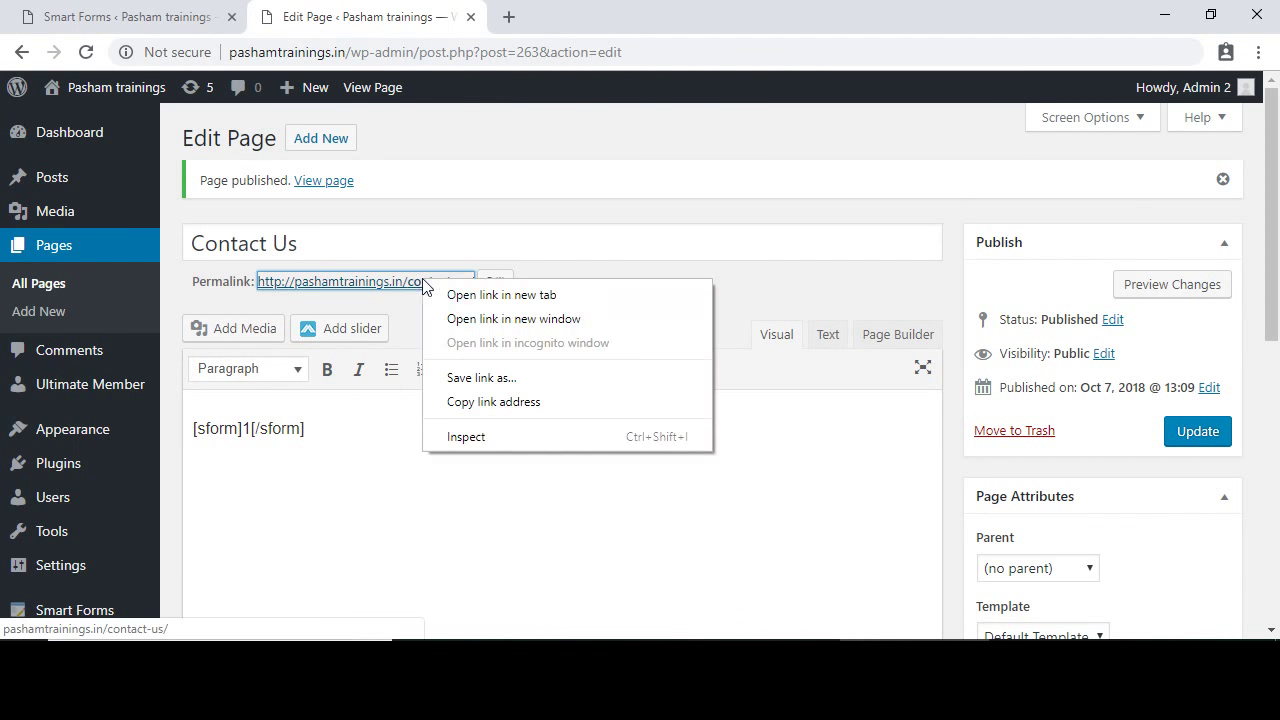
click(440, 292)
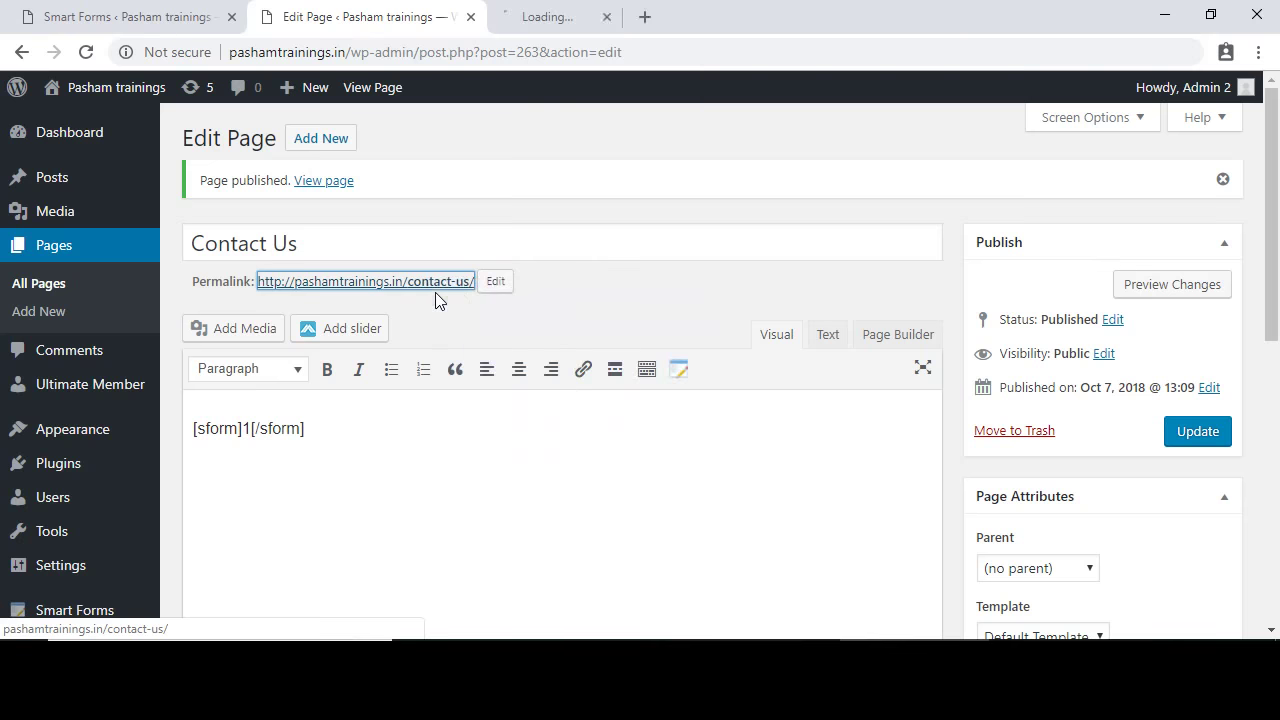
click(594, 18)
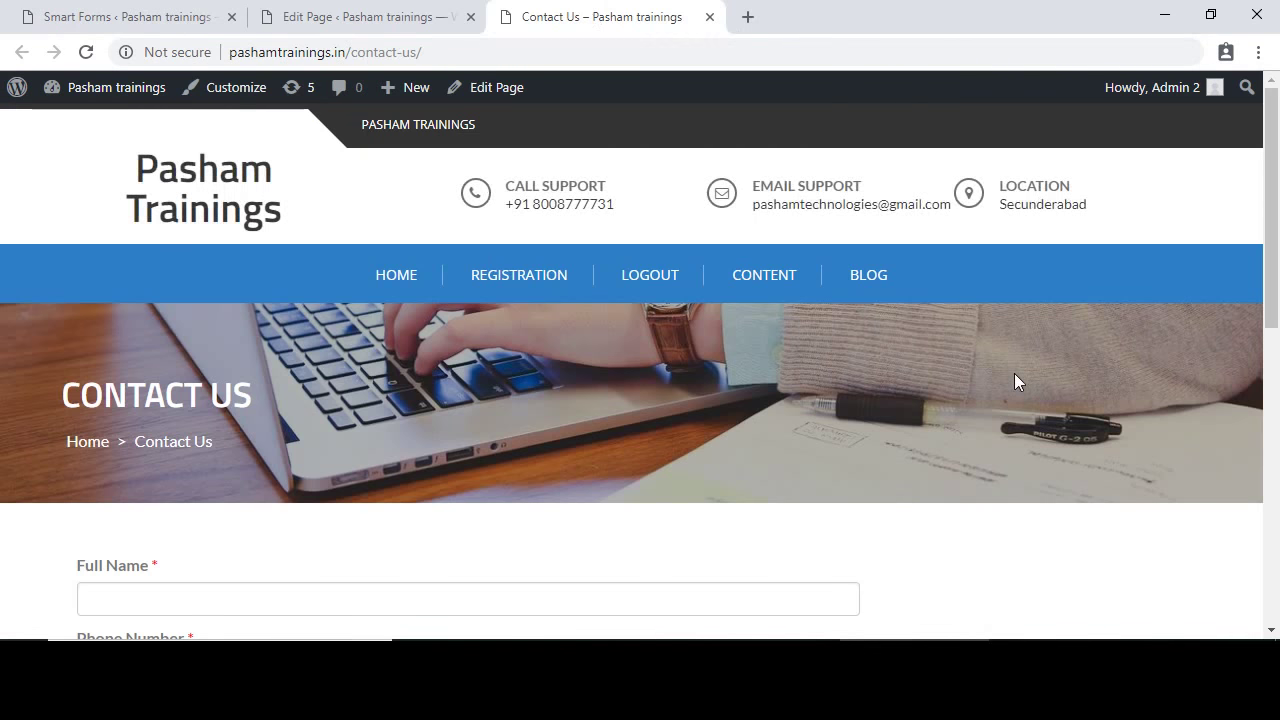
scroll(1014, 380, down, 4)
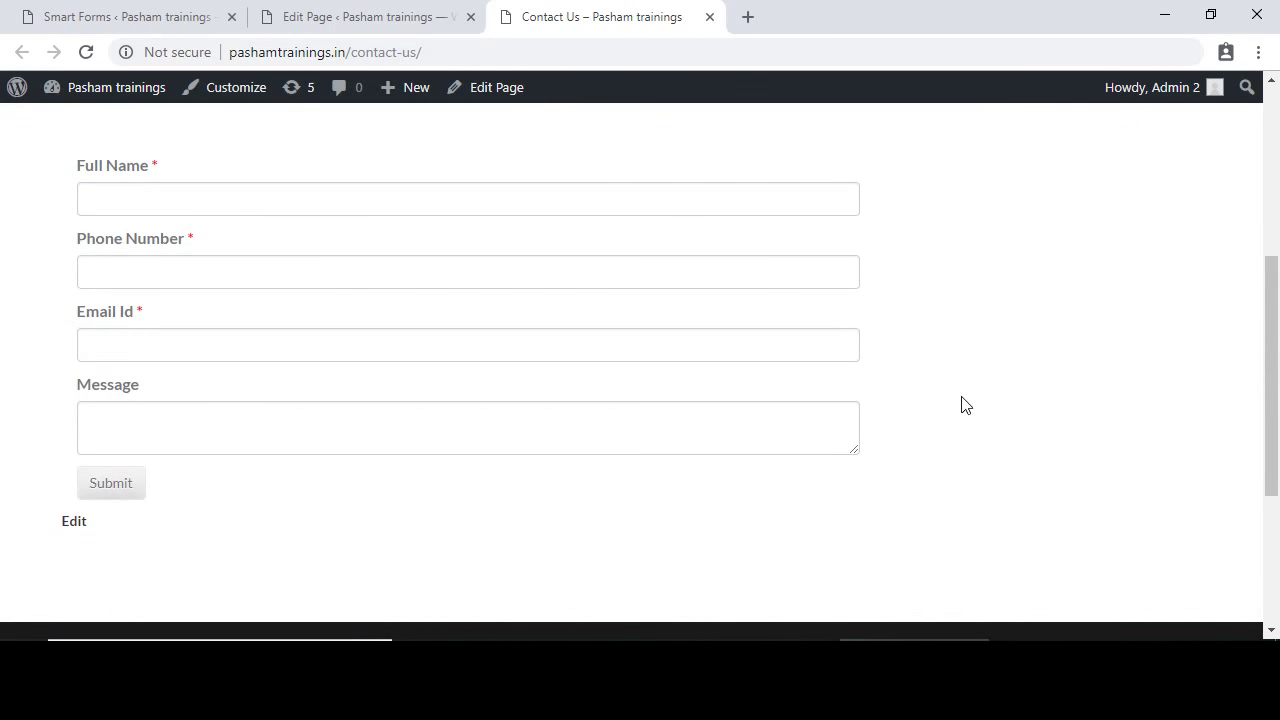
scroll(965, 404, up, 1)
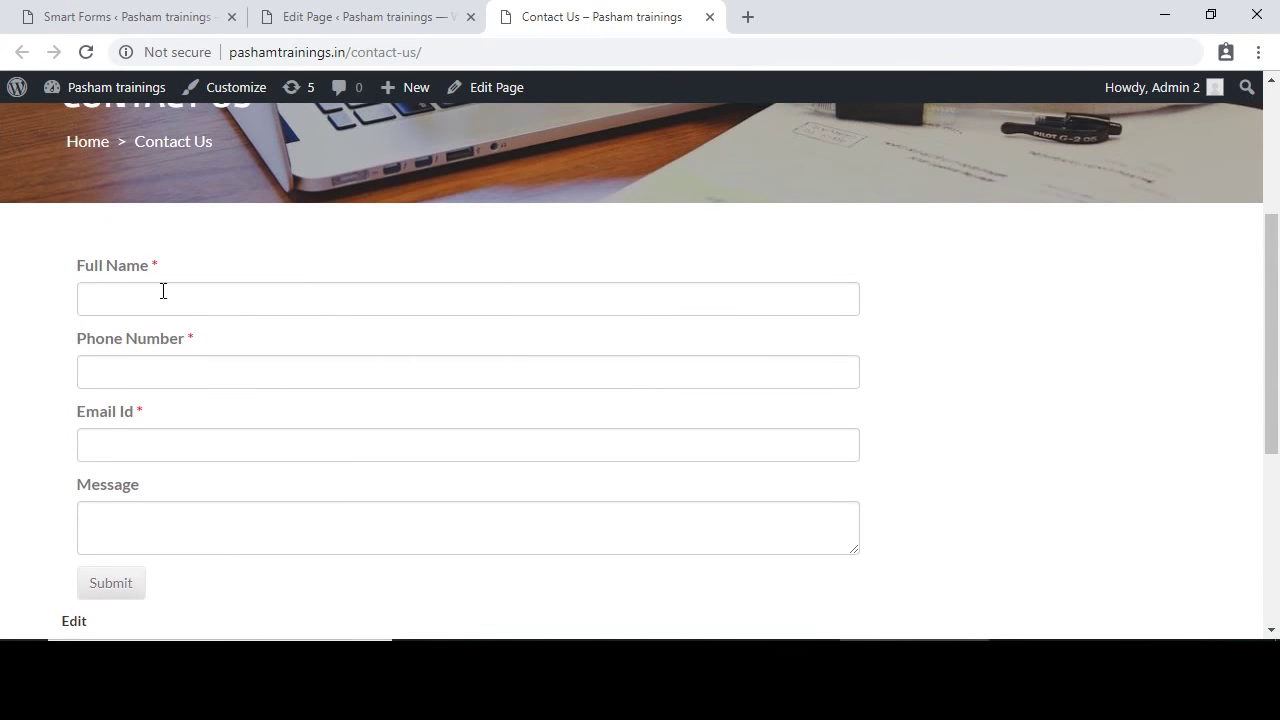
click(100, 20)
scroll(1199, 383, down, 1)
scroll(1197, 378, down, 4)
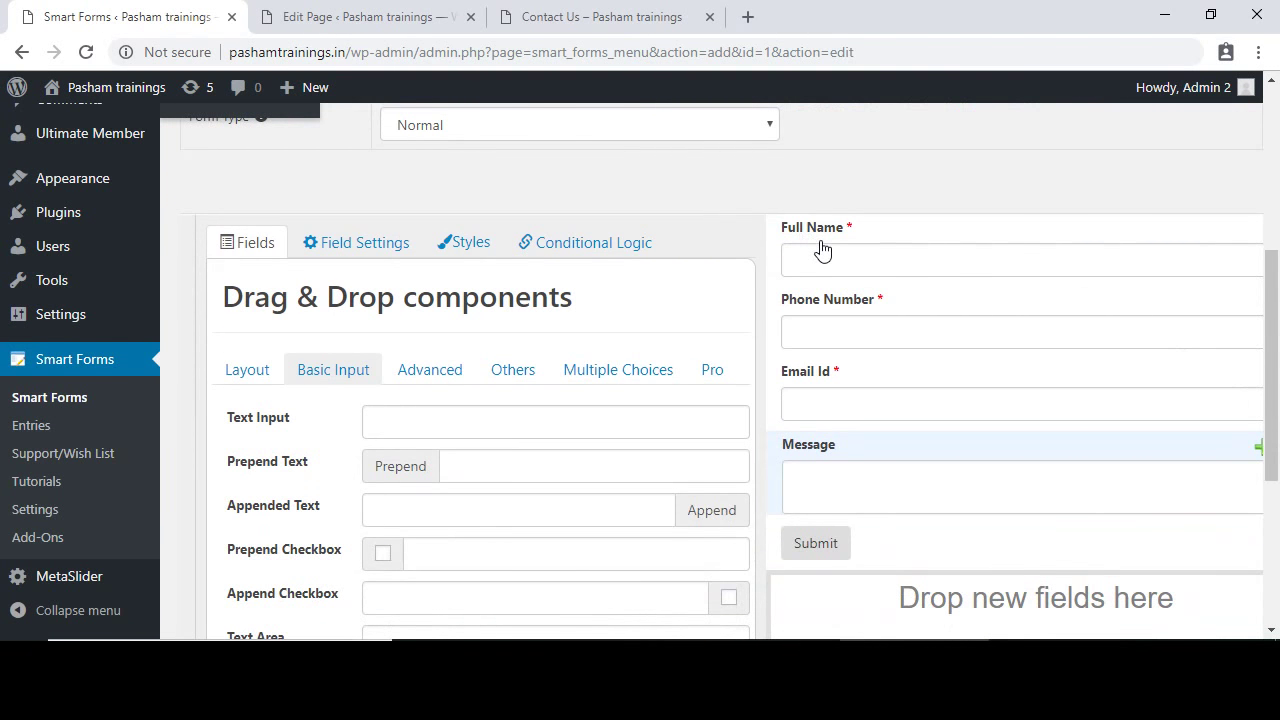
- Select the Full Name field and assign it the 'User' icon under Icons and Tweaks
click(820, 249)
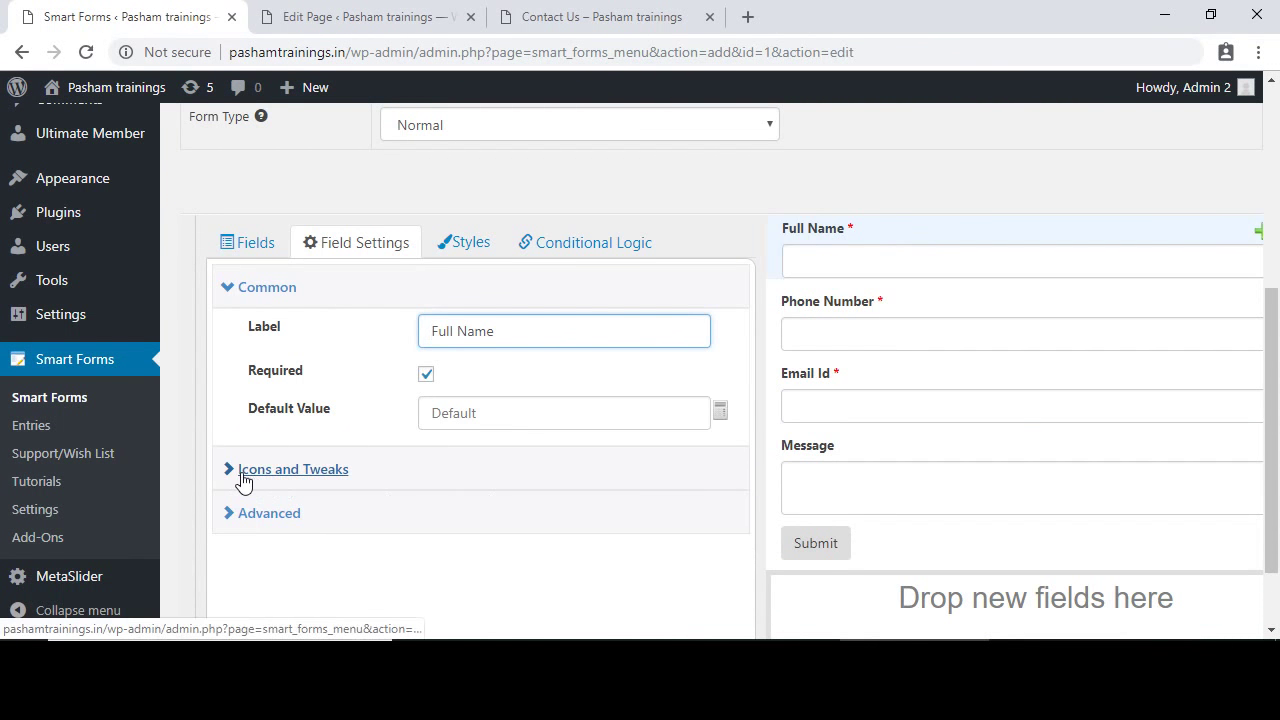
click(356, 476)
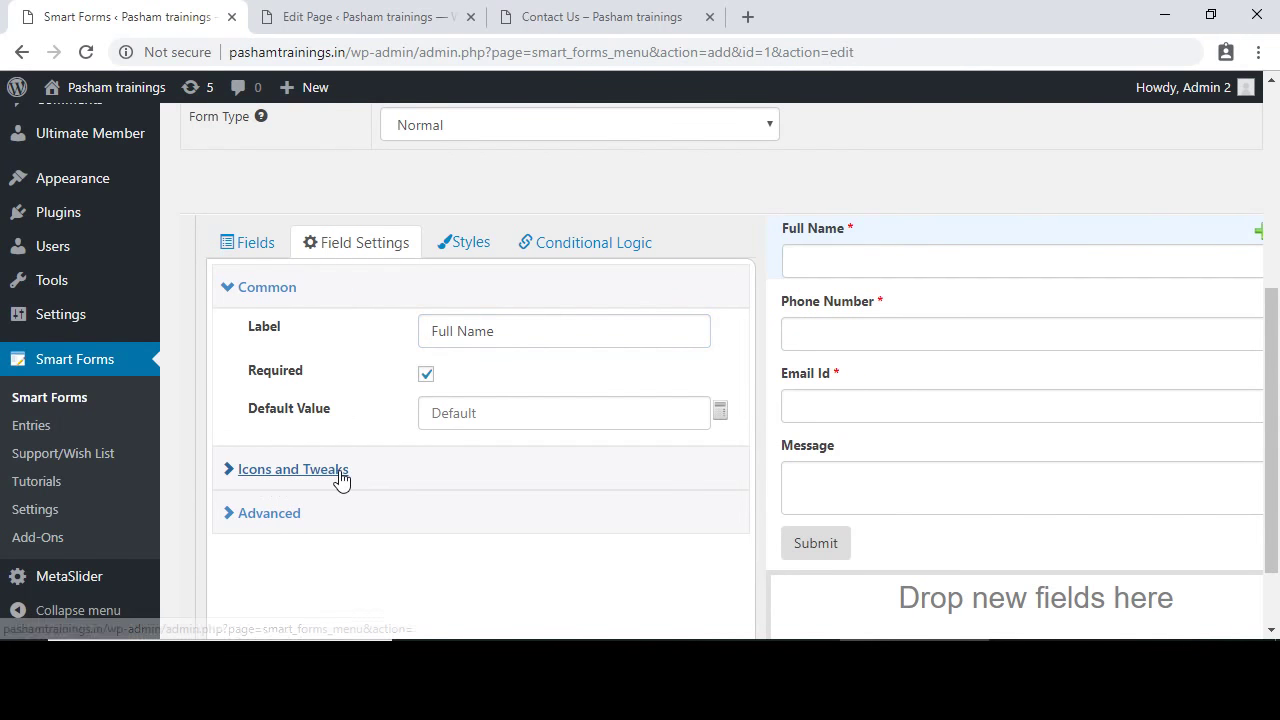
click(338, 478)
scroll(707, 472, down, 1)
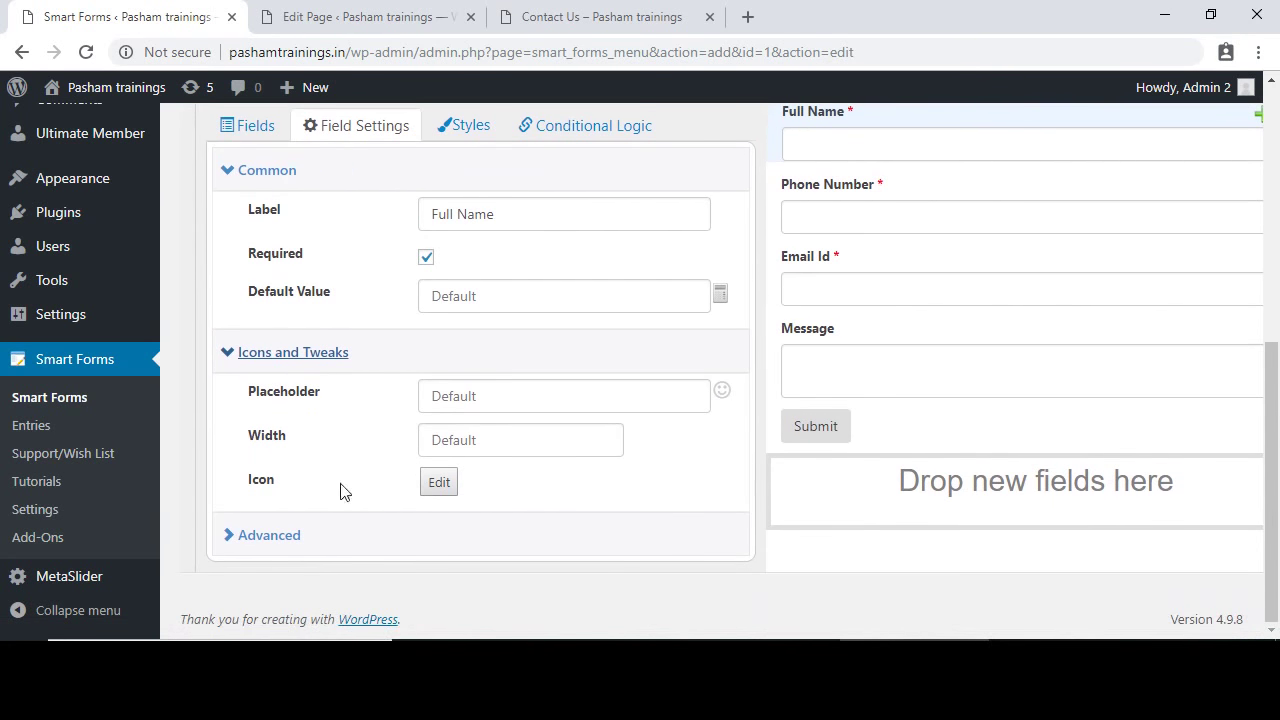
click(441, 482)
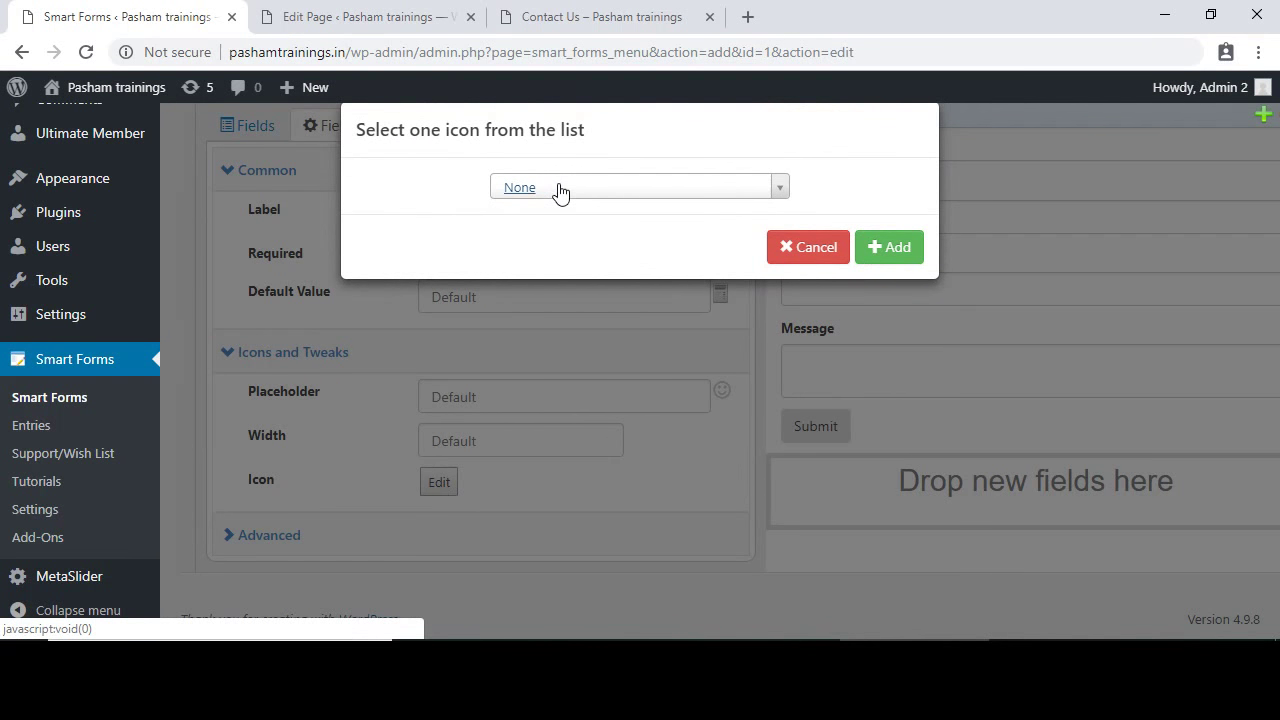
click(575, 190)
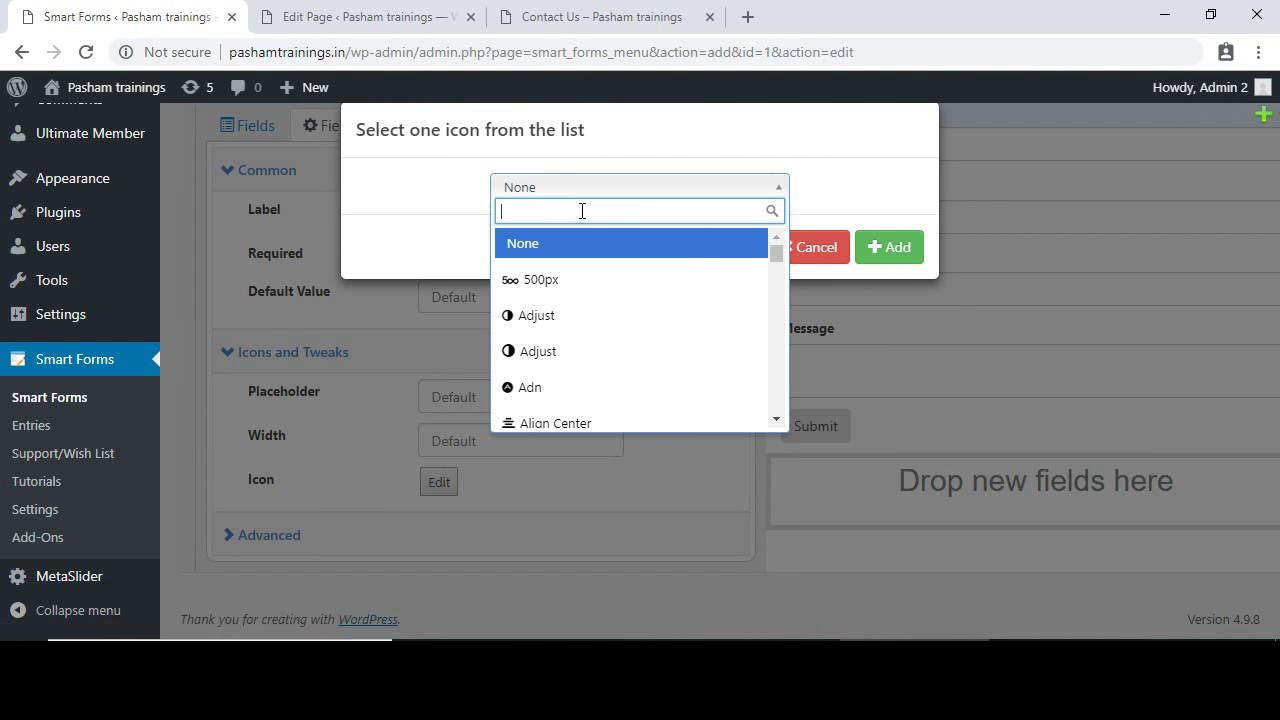
text(User)
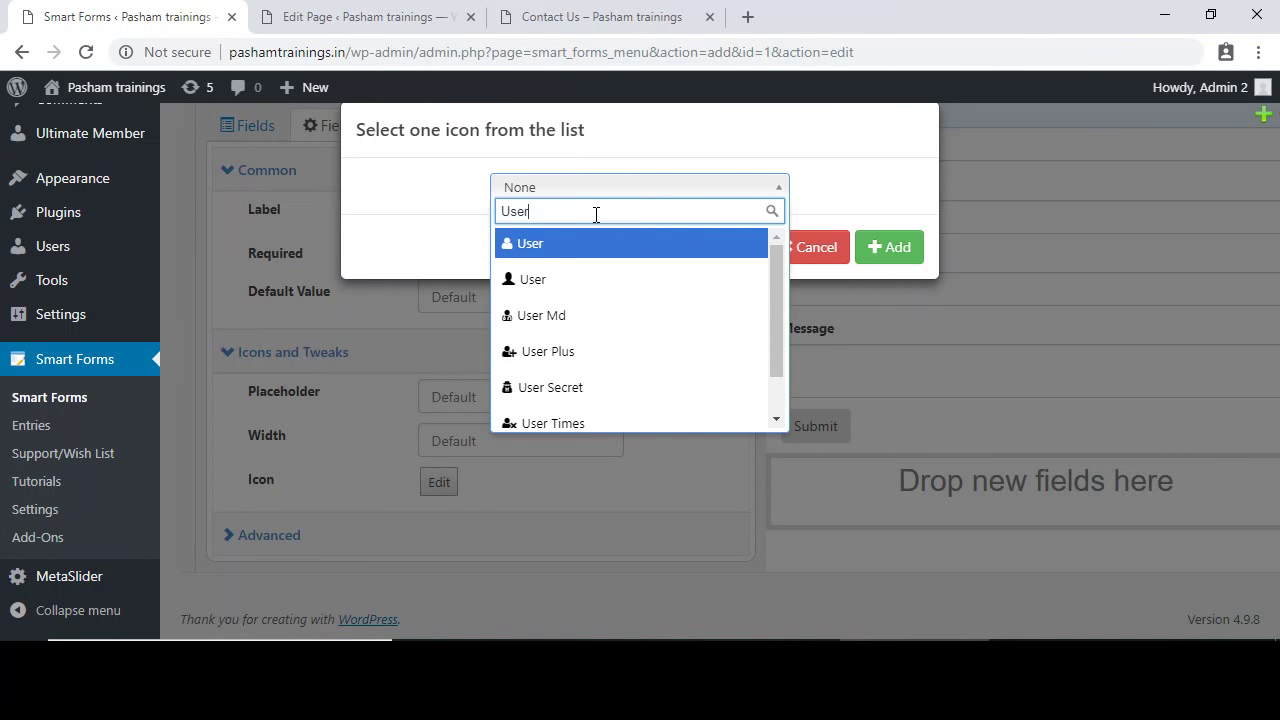
click(584, 283)
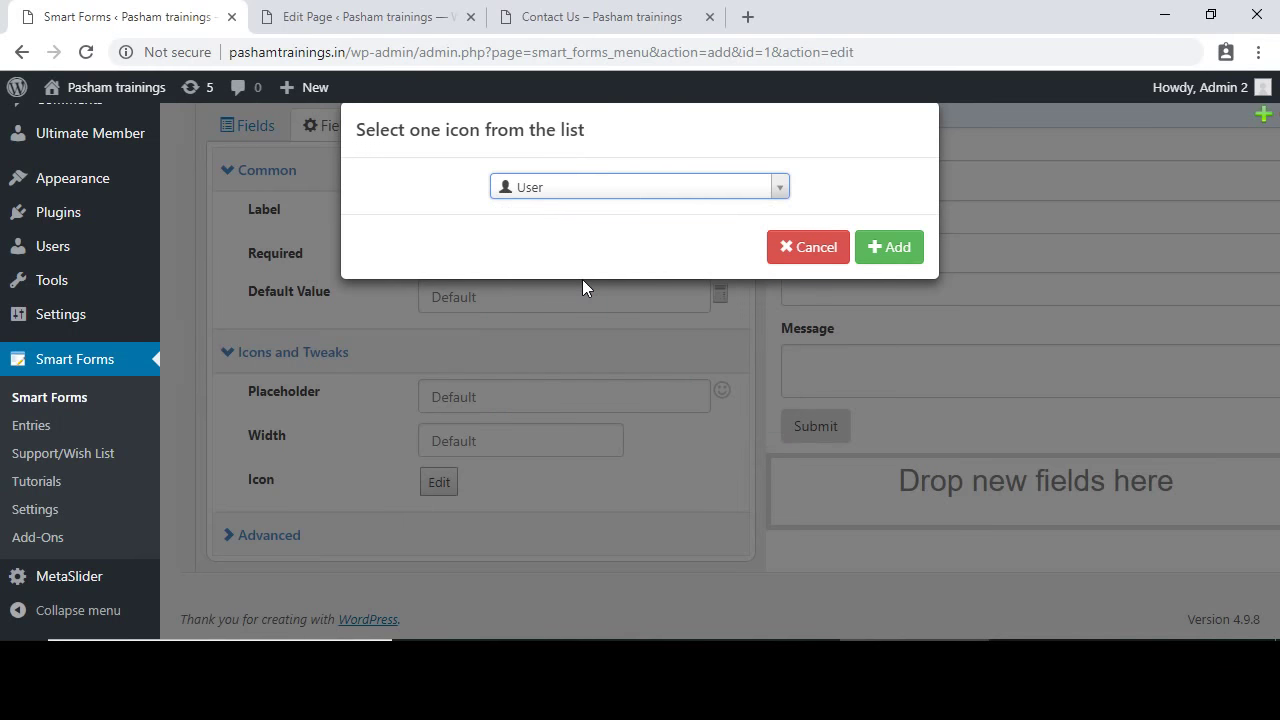
click(903, 250)
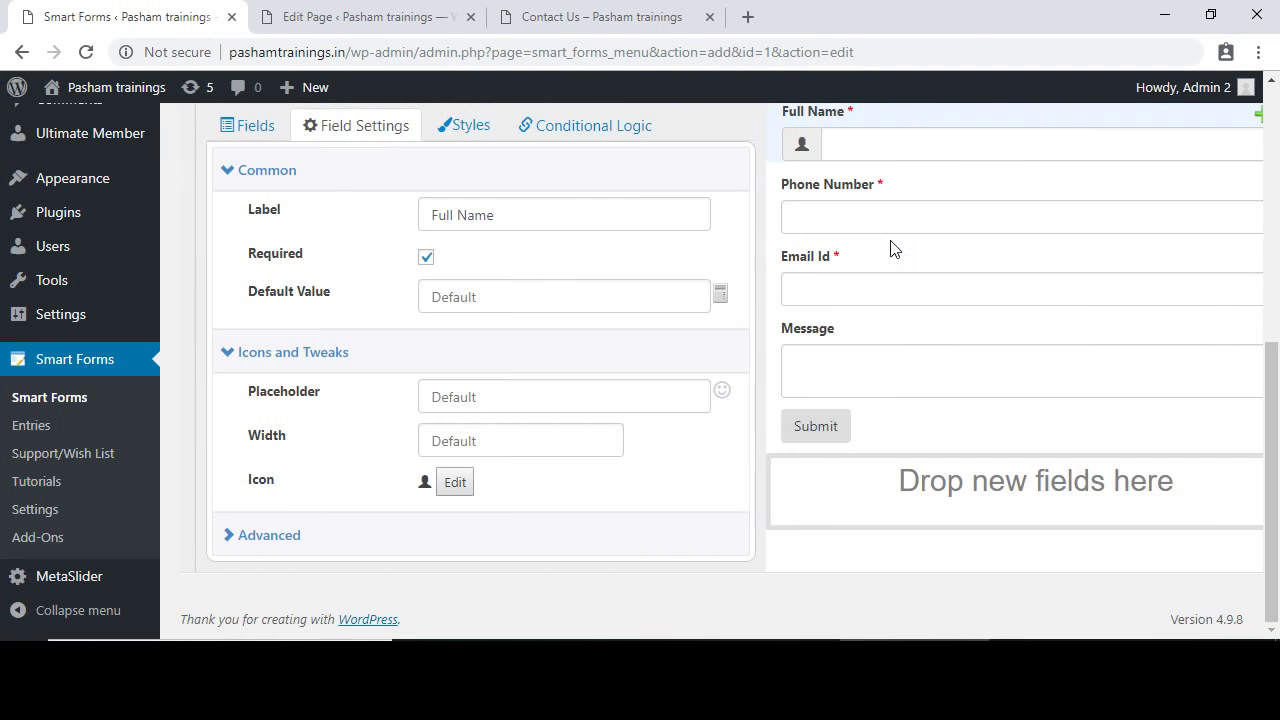
scroll(893, 248, up, 2)
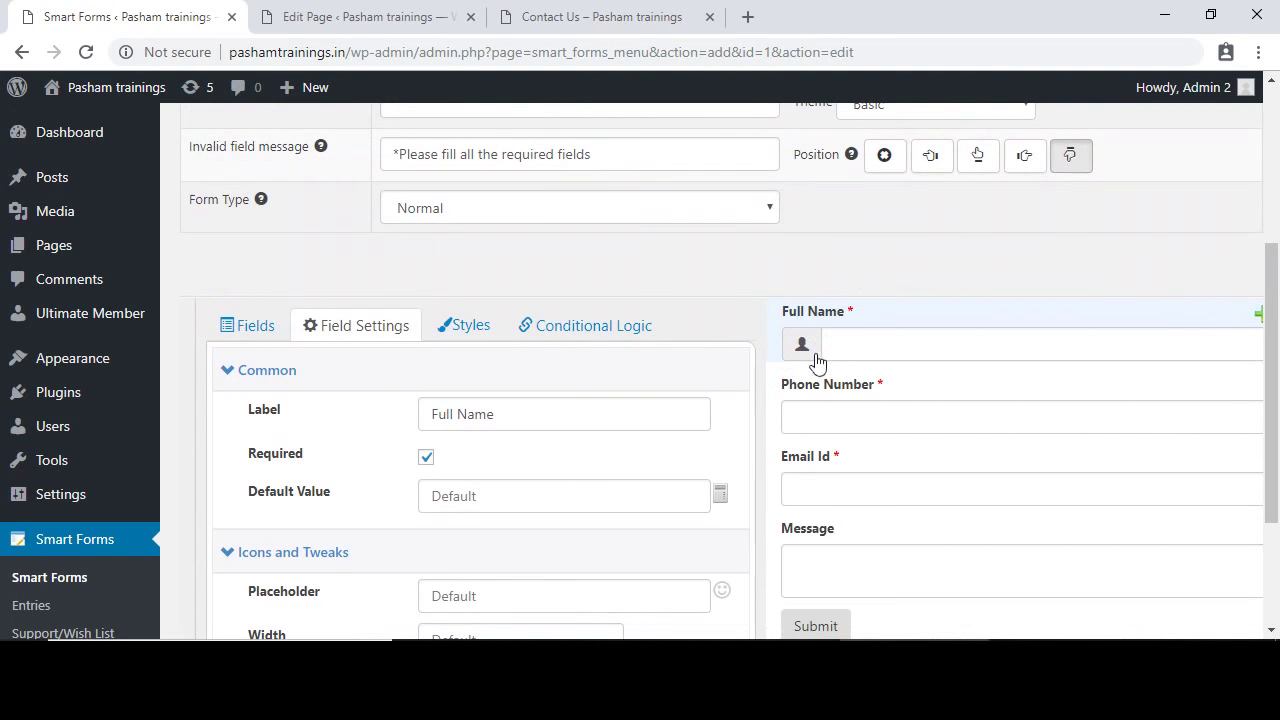
- Set the Full Name placeholder to 'Enter your full name' and select the Phone Number field
scroll(910, 367, down, 2)
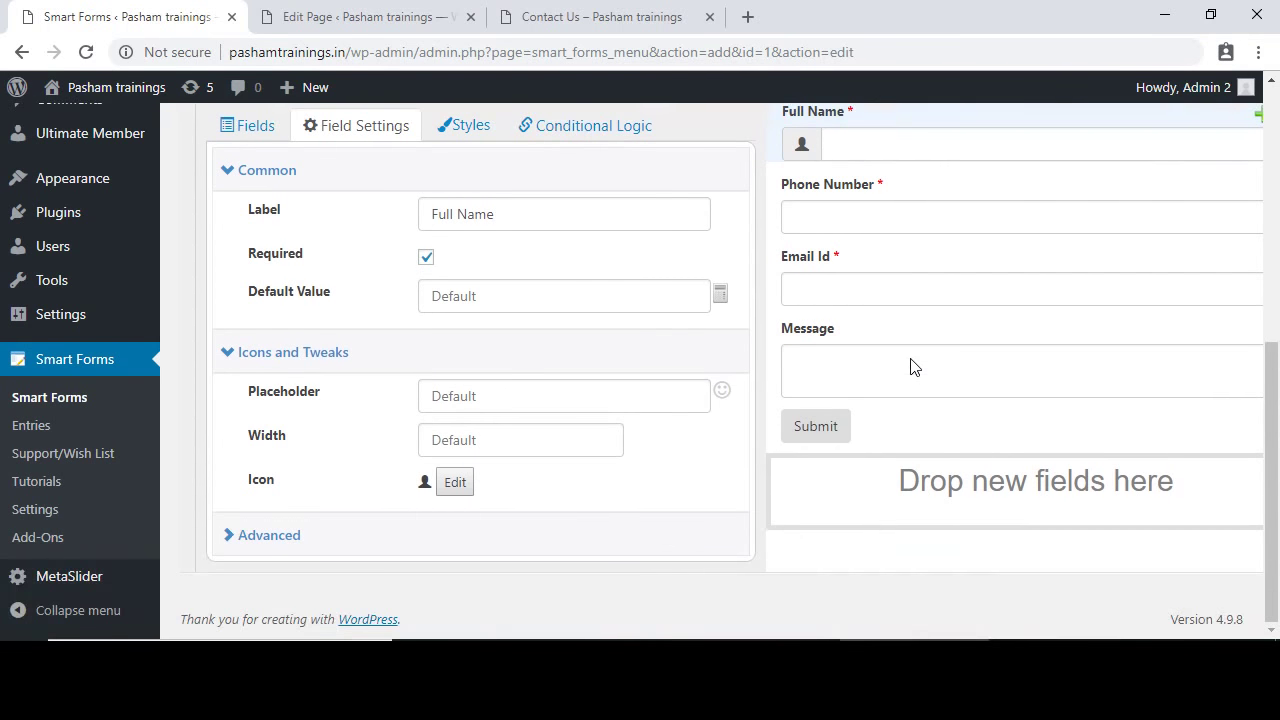
click(536, 407)
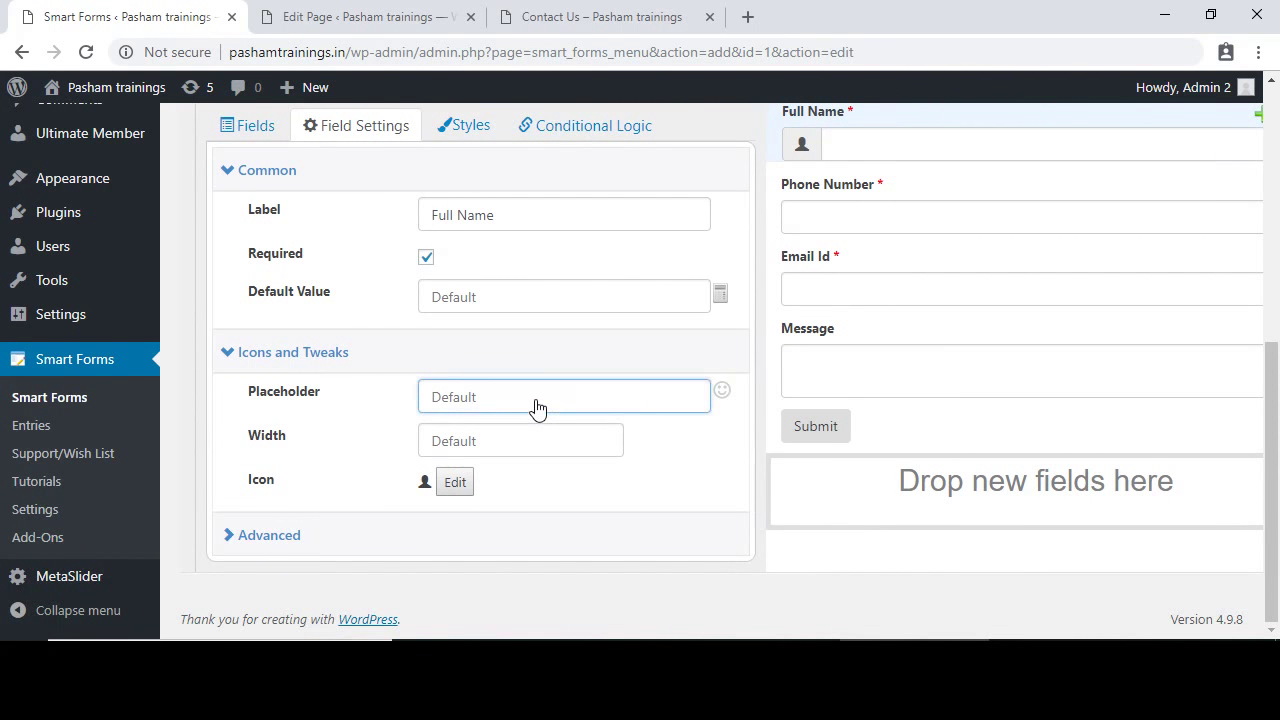
text(Enter your full name)
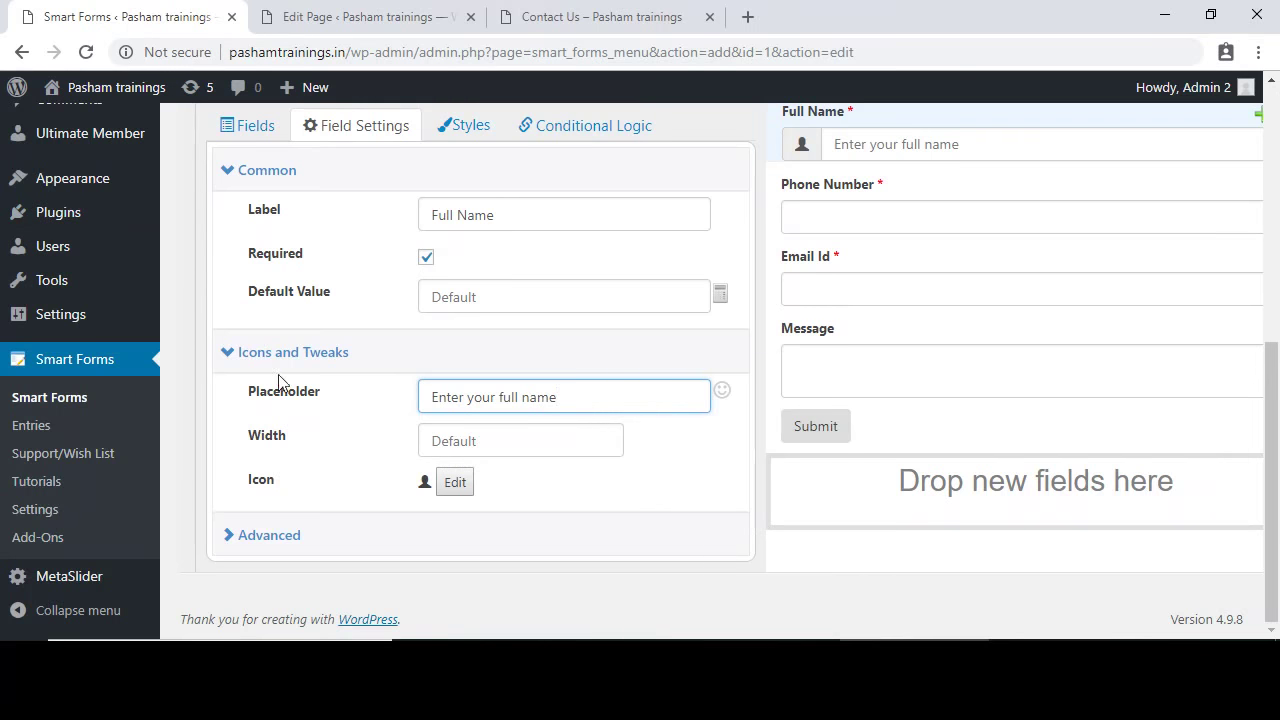
click(230, 354)
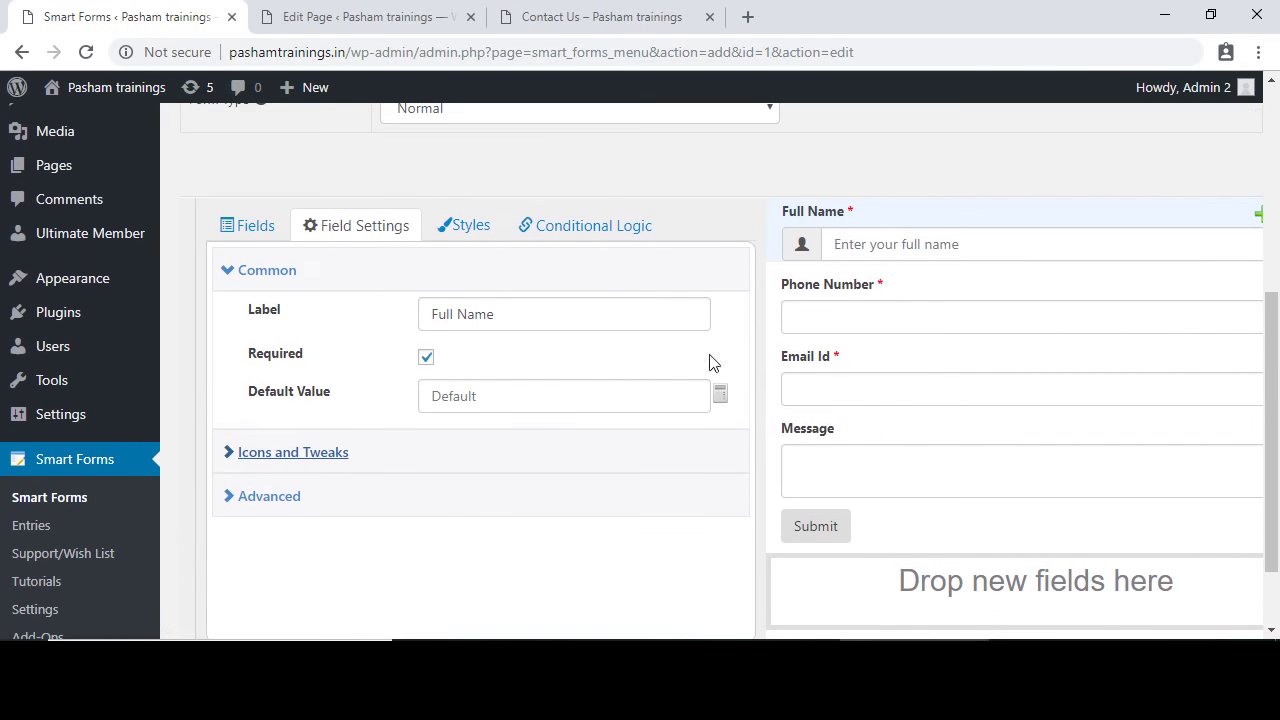
click(820, 318)
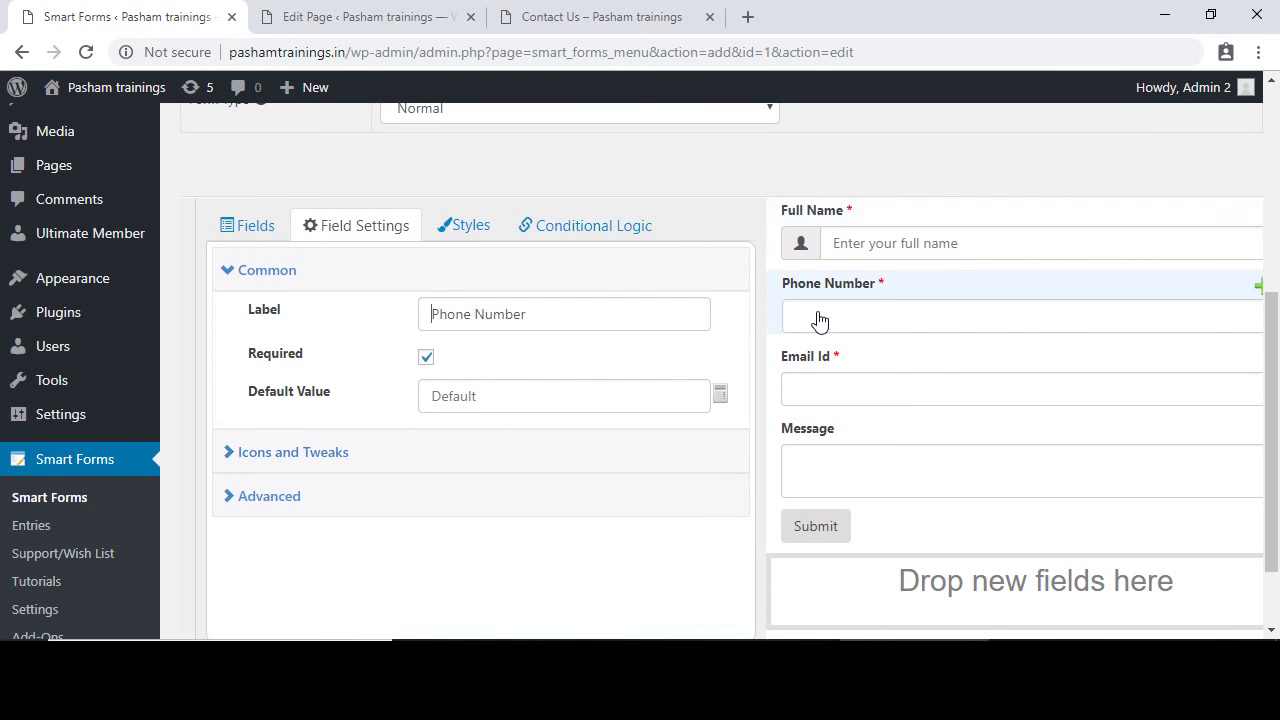
- Set the Phone Number placeholder to 'Enter your phone number'
click(323, 462)
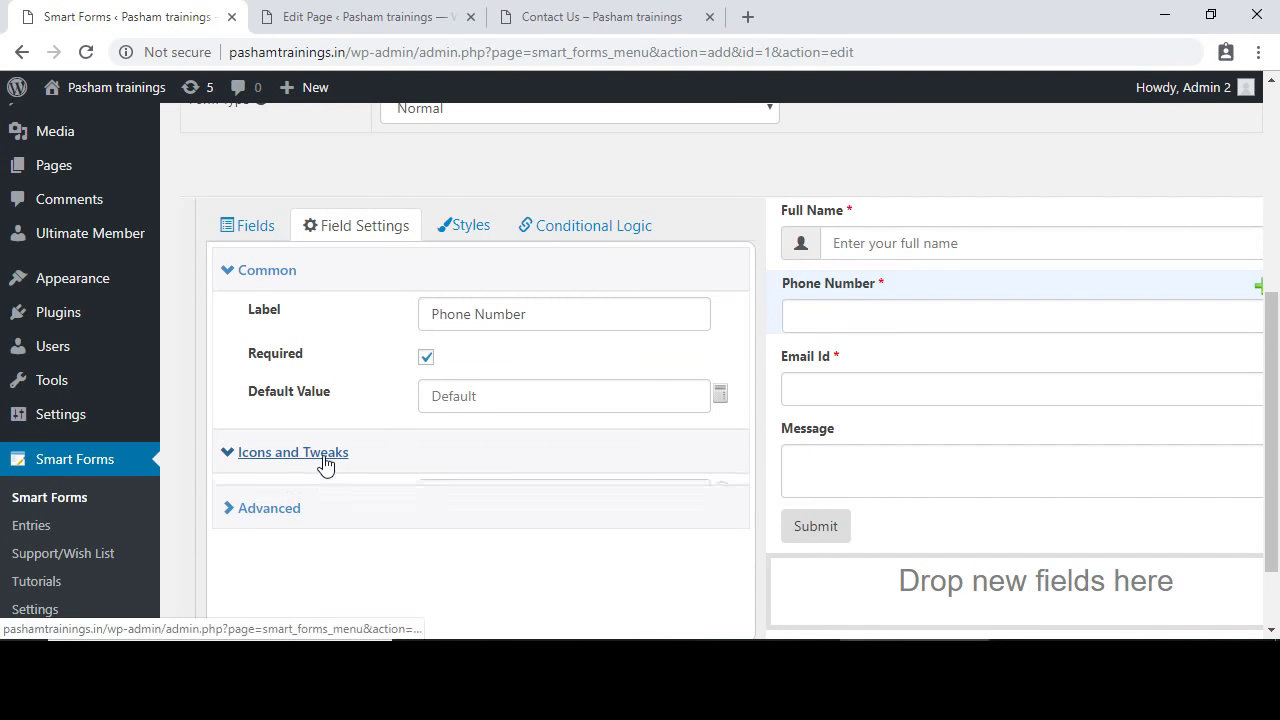
click(493, 502)
text(Ente)
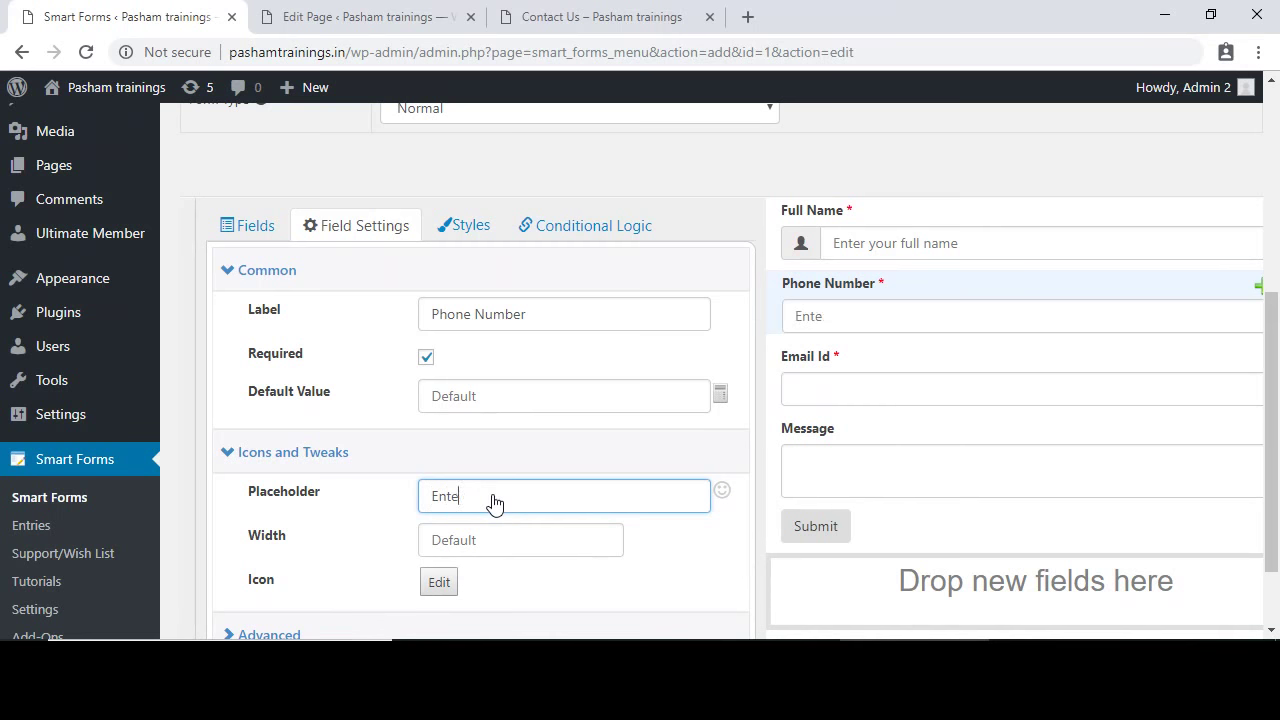
text(r your phone num)
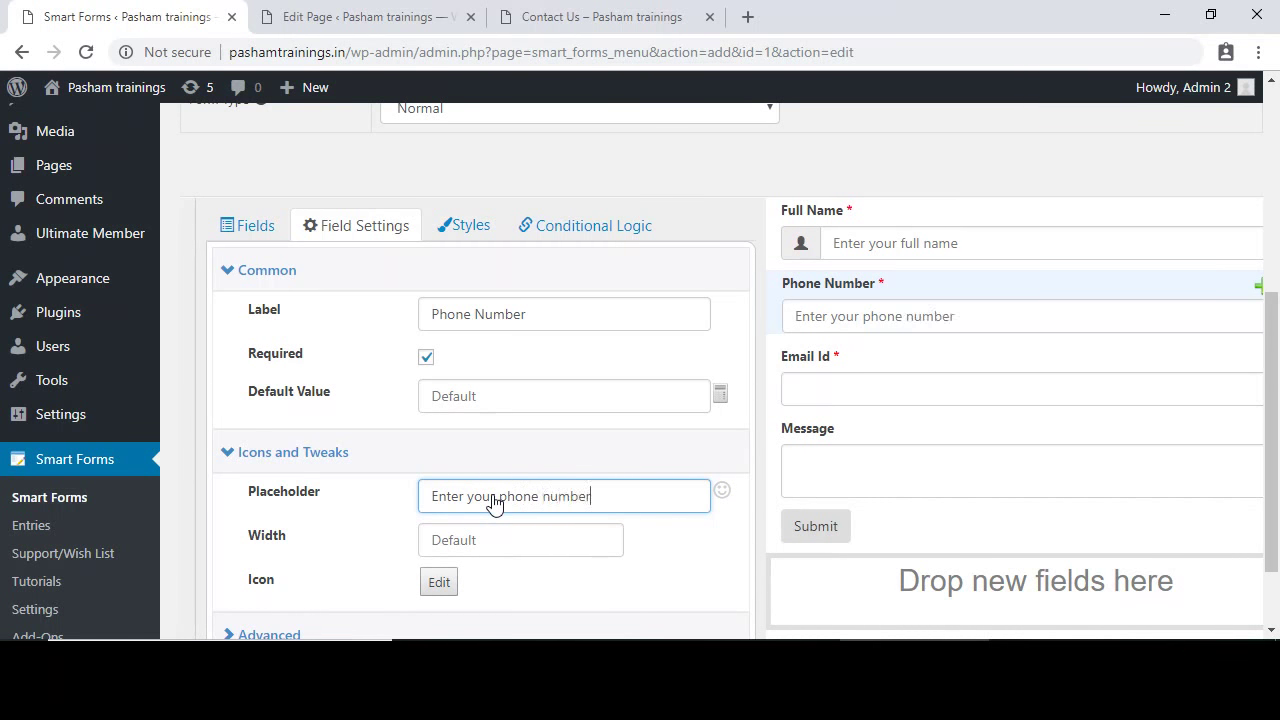
text(ber)
scroll(494, 502, down, 1)
- Search the icon list and apply the Mobile icon to Phone Number
click(437, 484)
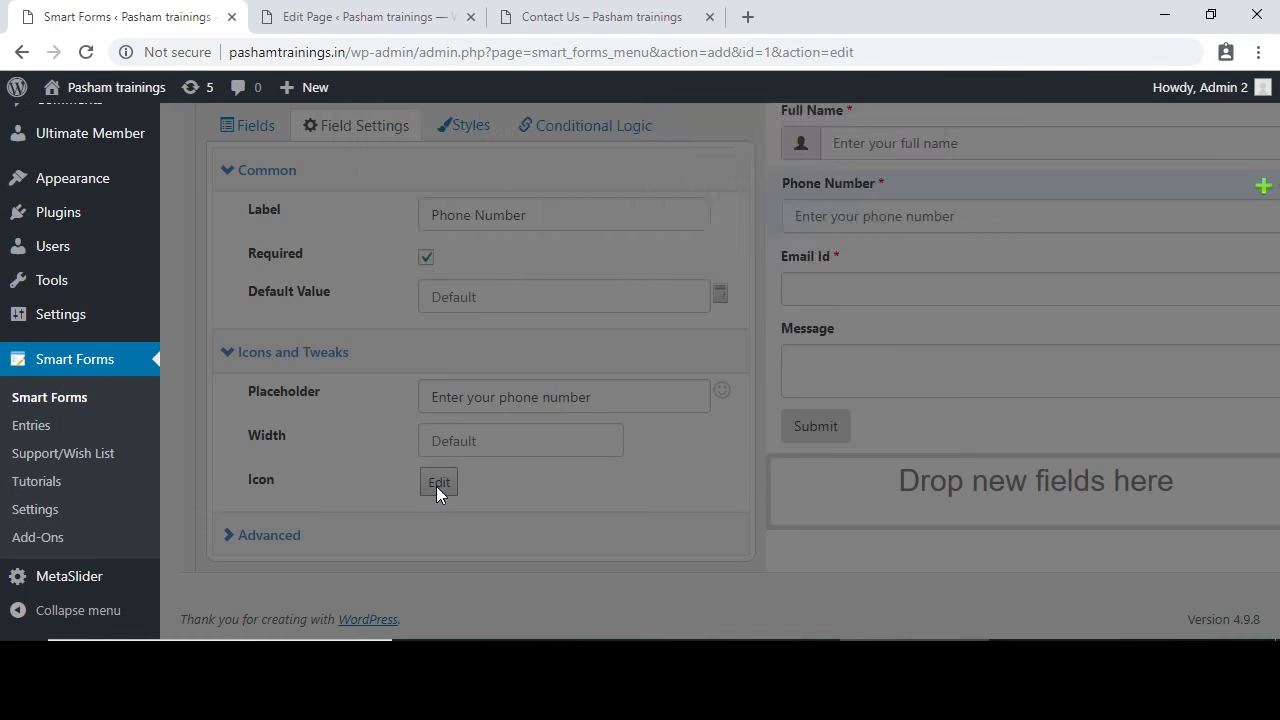
click(597, 189)
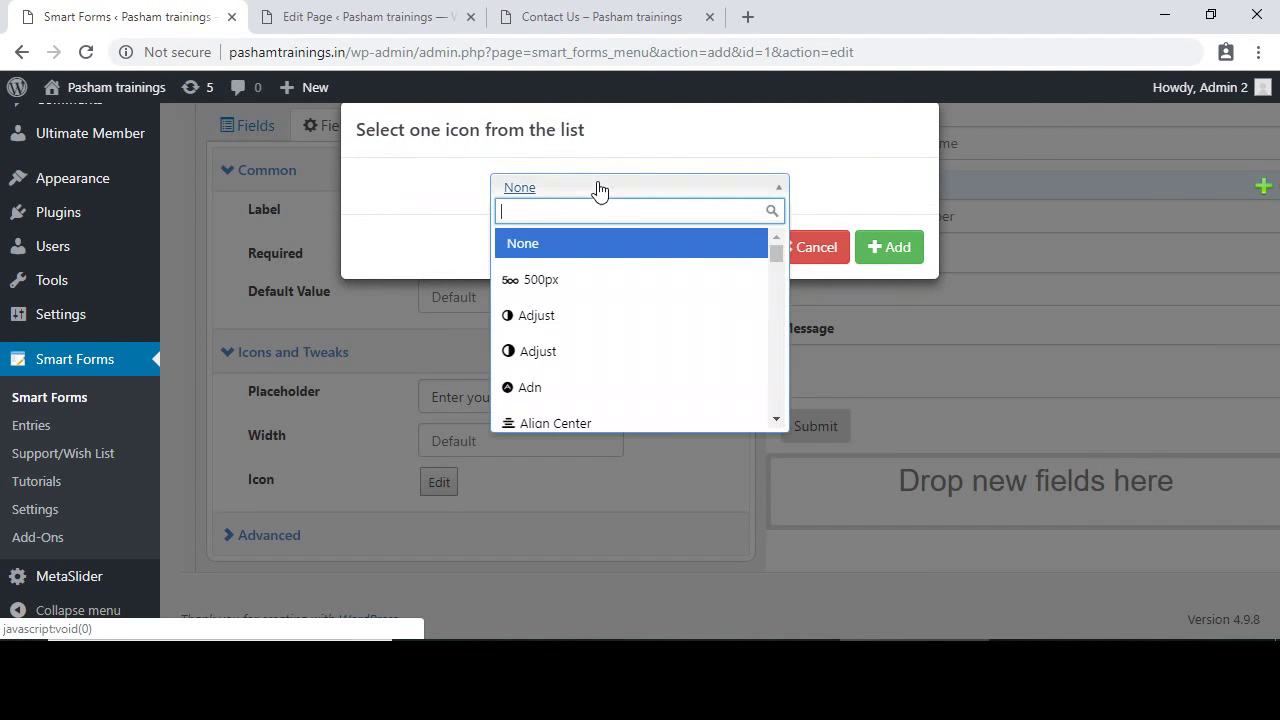
text(phone)
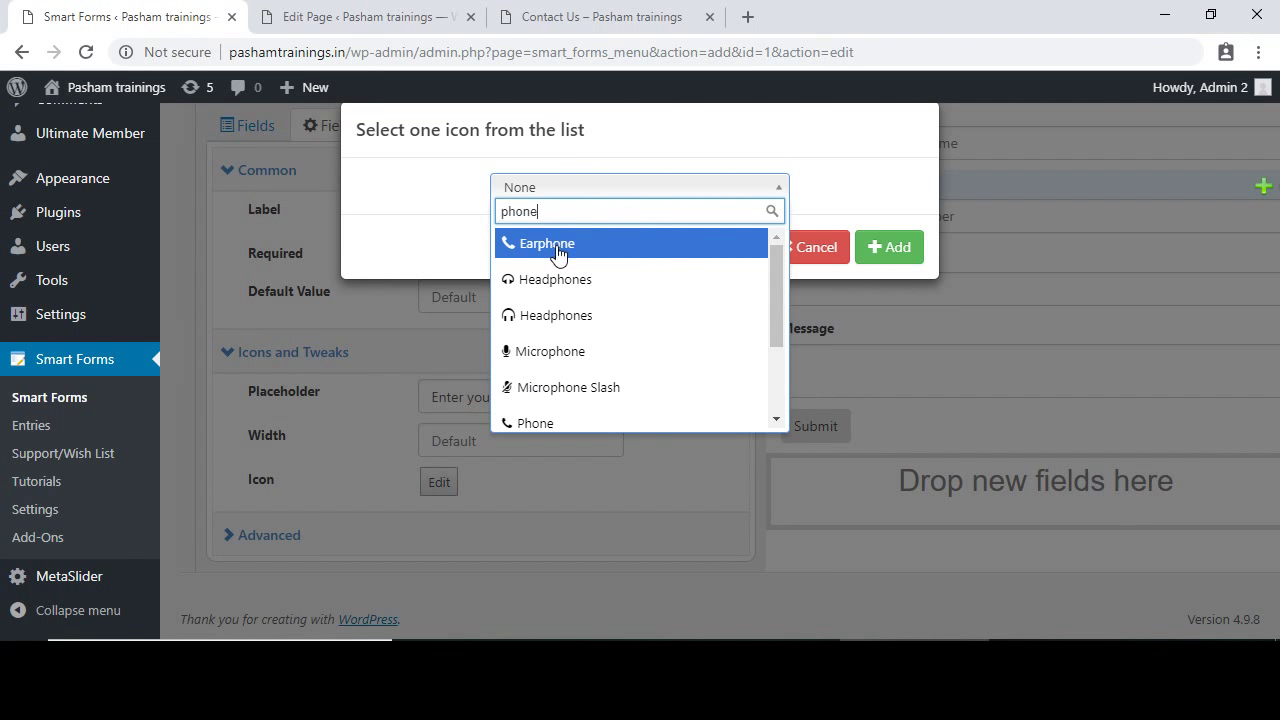
click(558, 250)
click(600, 189)
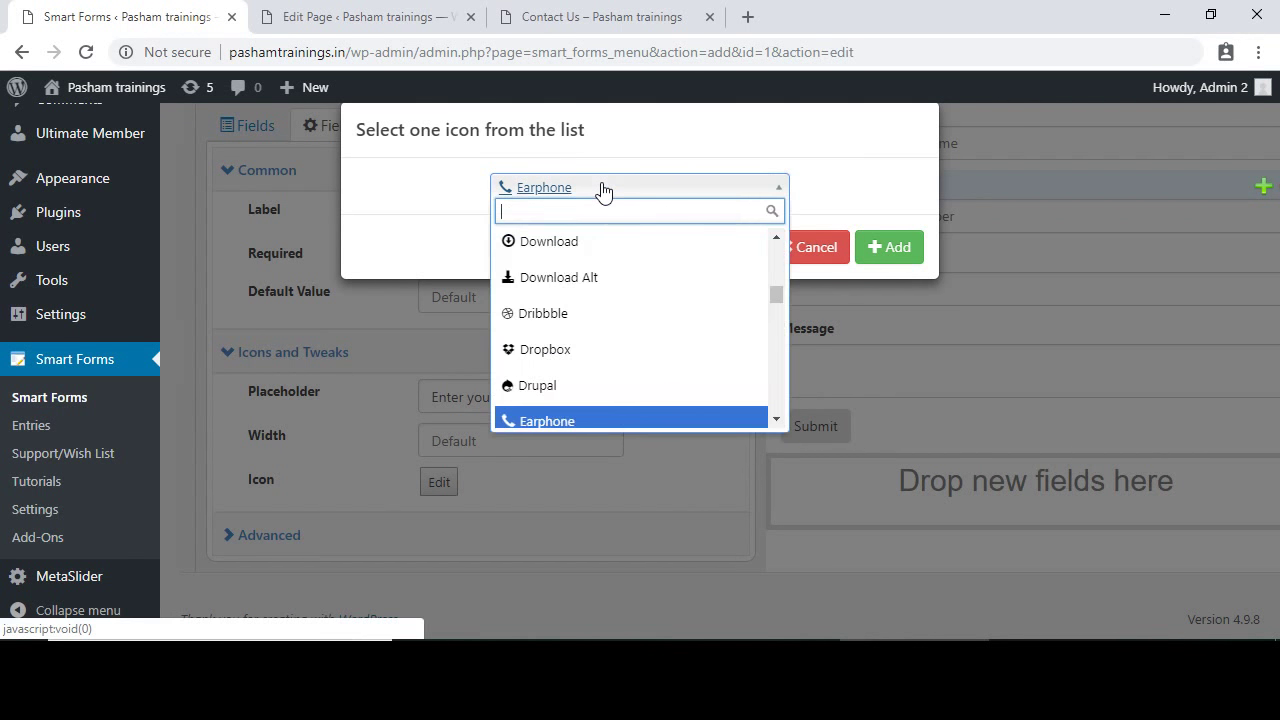
text(p)
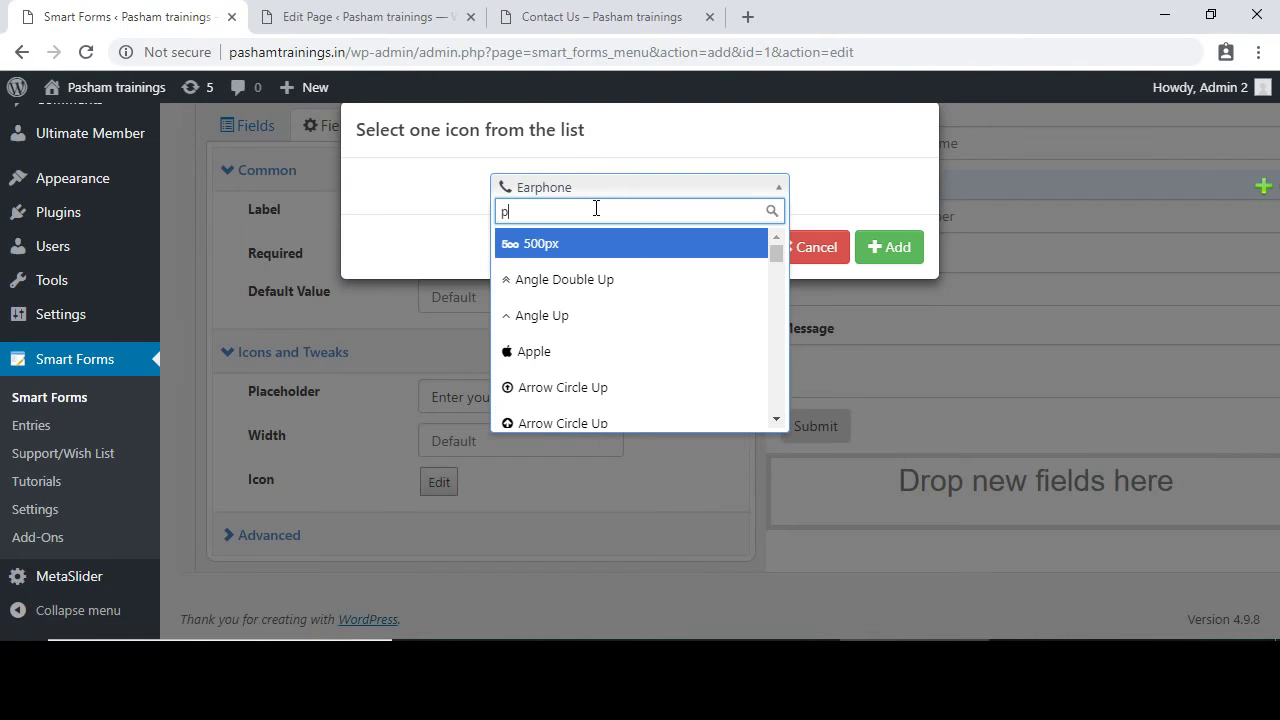
key(BackSpace)
text(mobile)
click(598, 244)
click(877, 248)
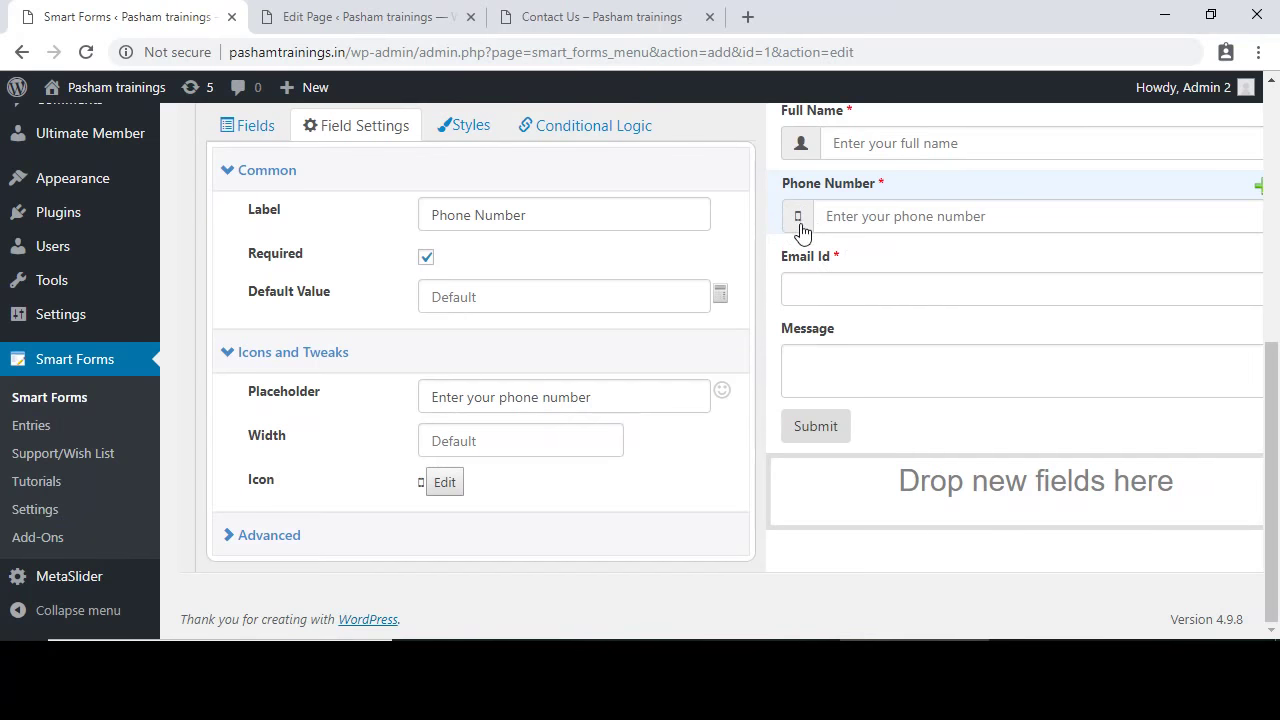
- Replace the Phone Number icon with the Phone icon
click(445, 480)
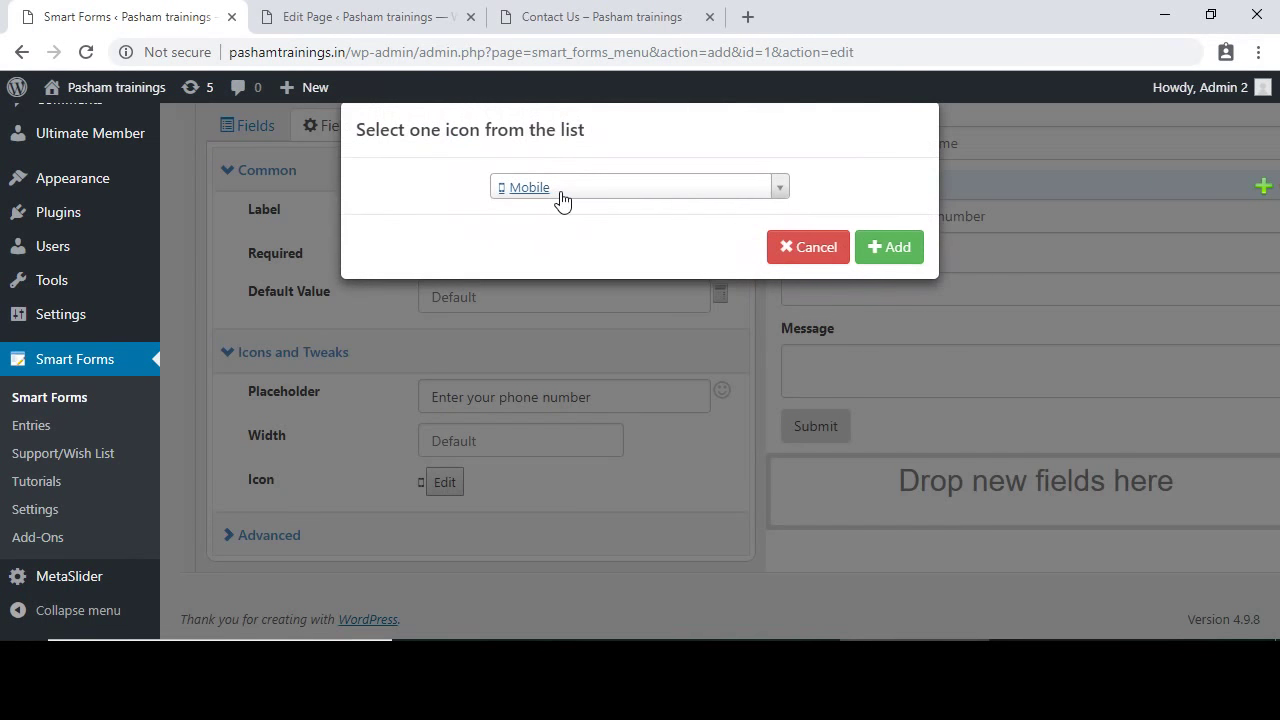
click(562, 196)
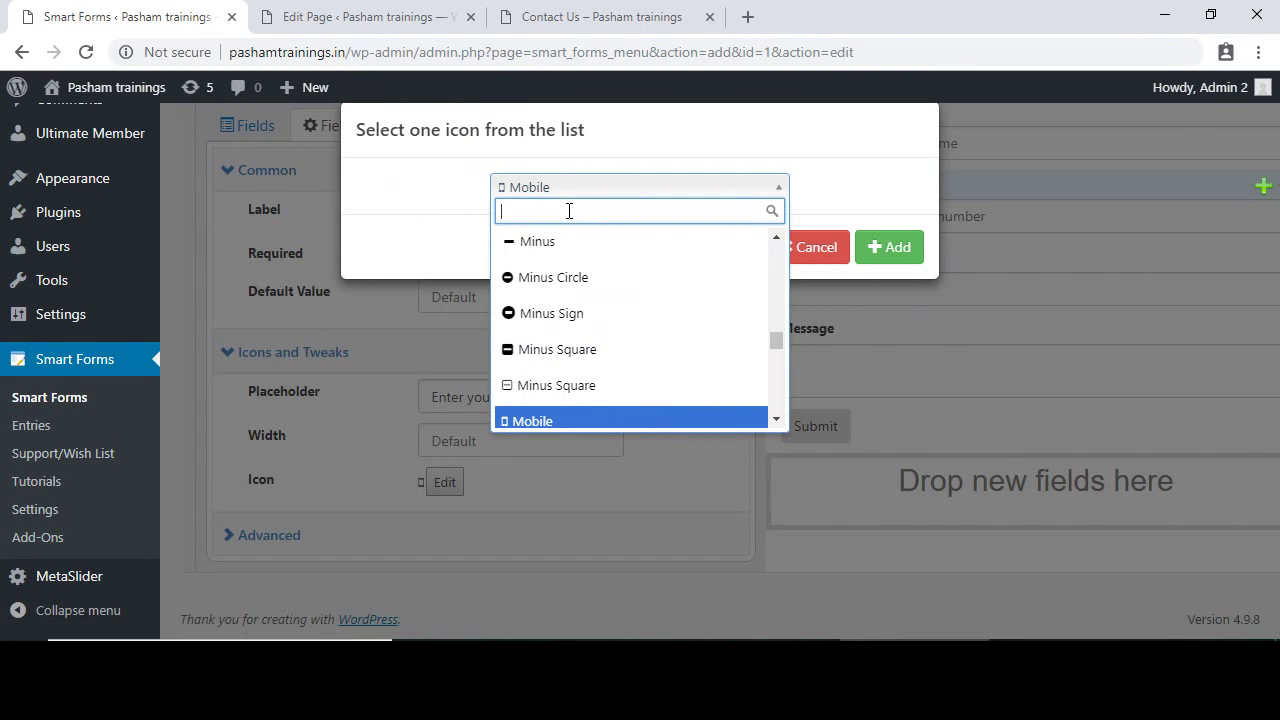
text(phone)
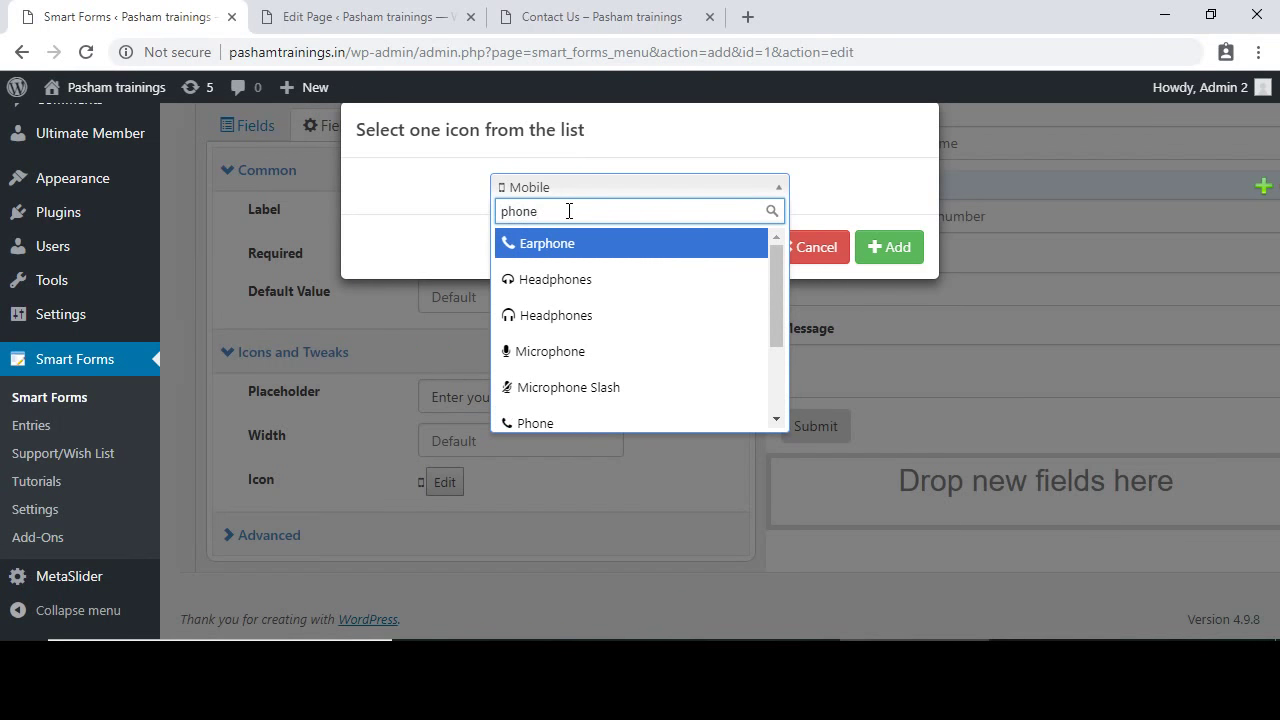
click(558, 424)
click(889, 250)
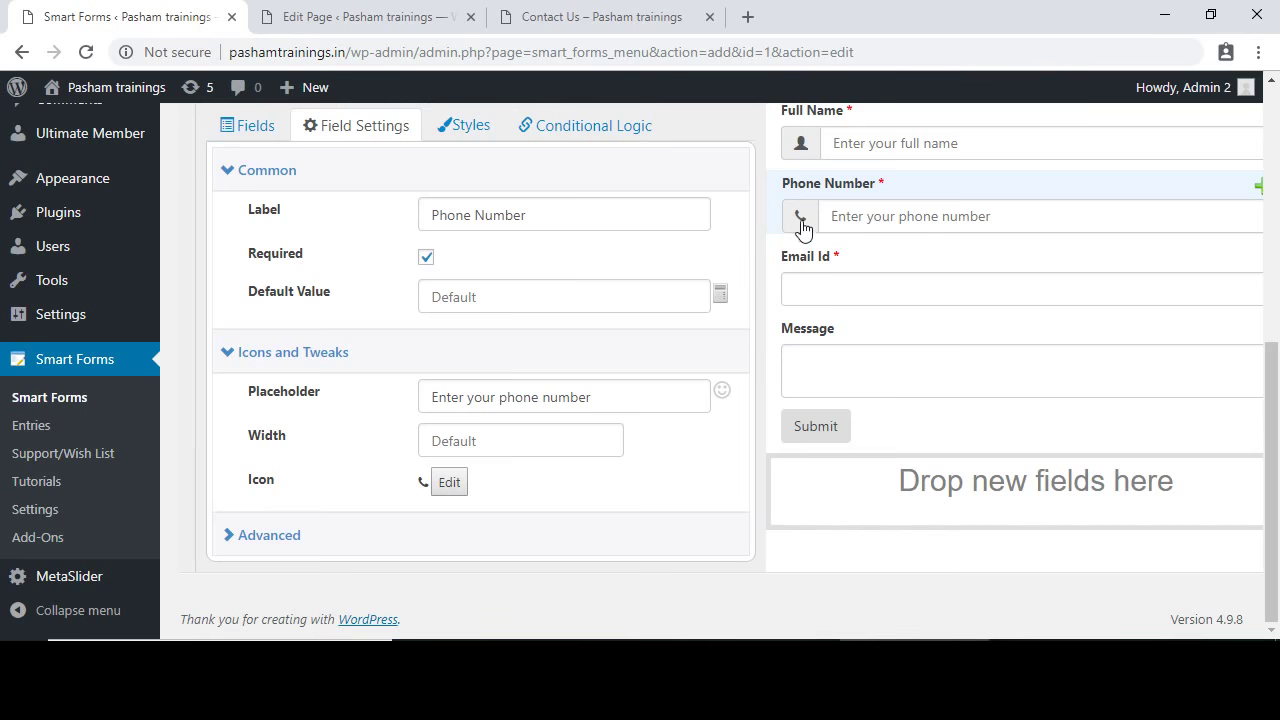
- Select Email Id and set its placeholder to 'Enter your email id'
click(811, 286)
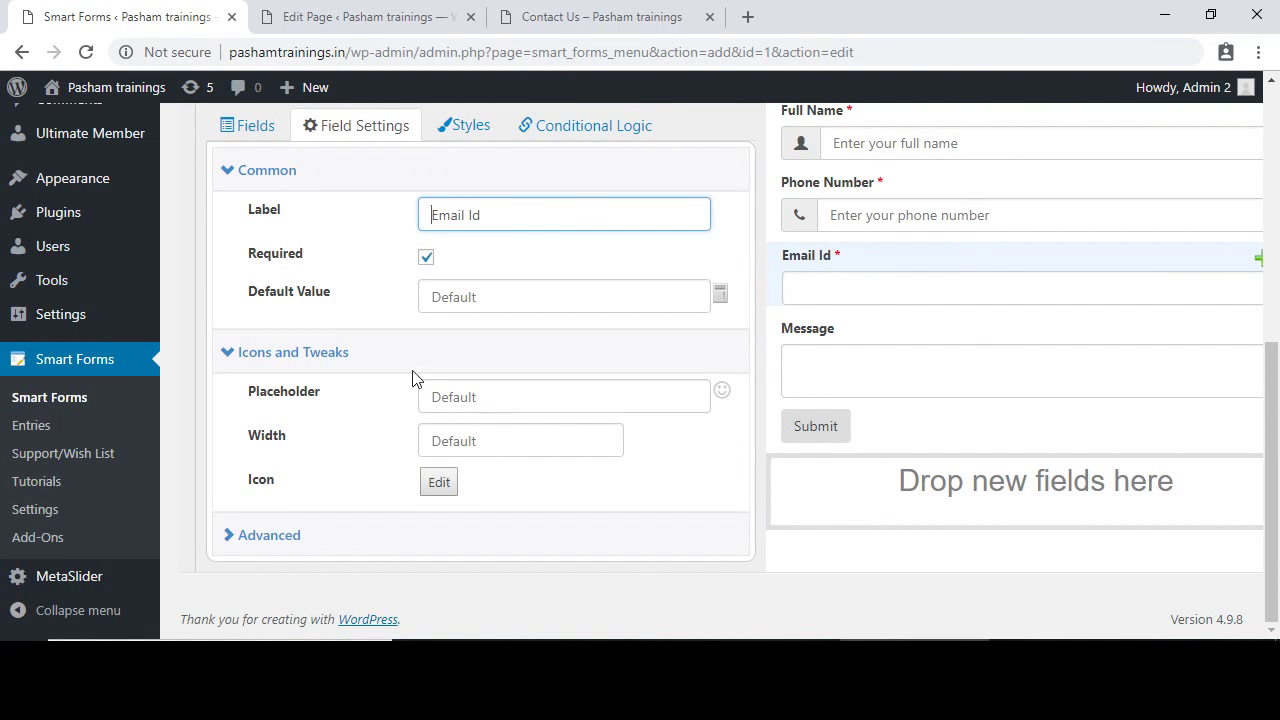
click(485, 400)
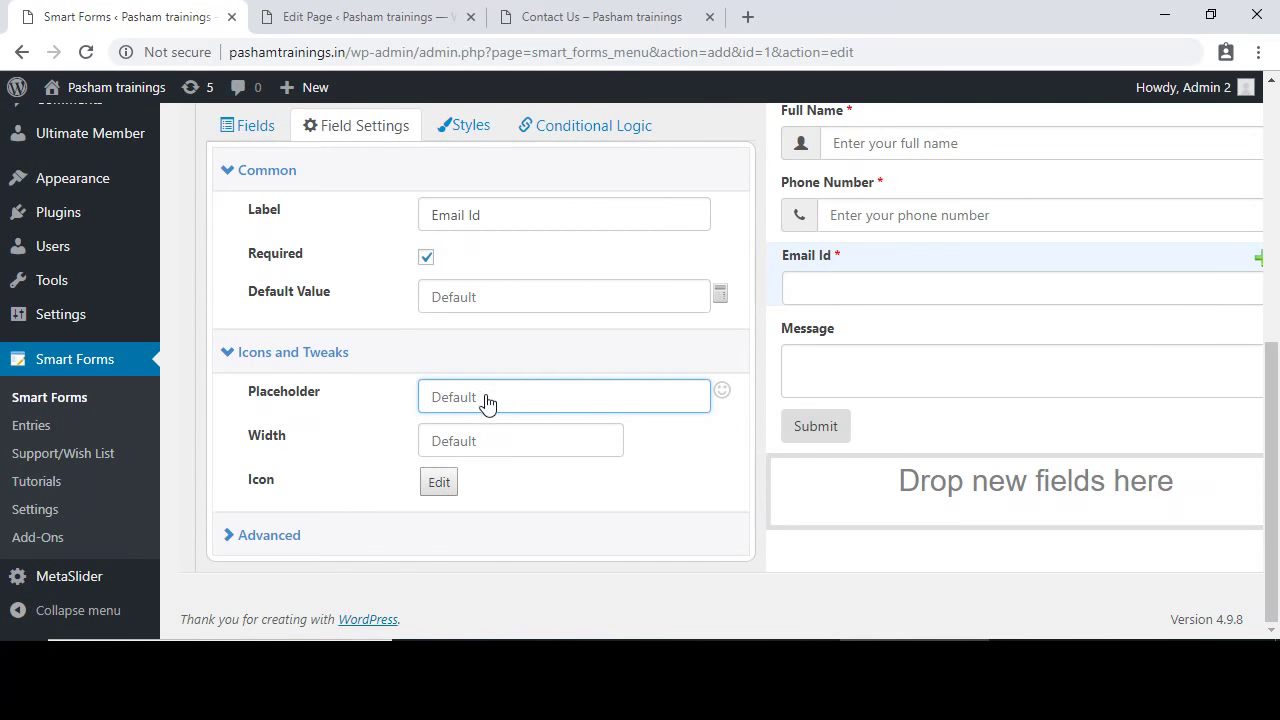
text(Enter your email id)
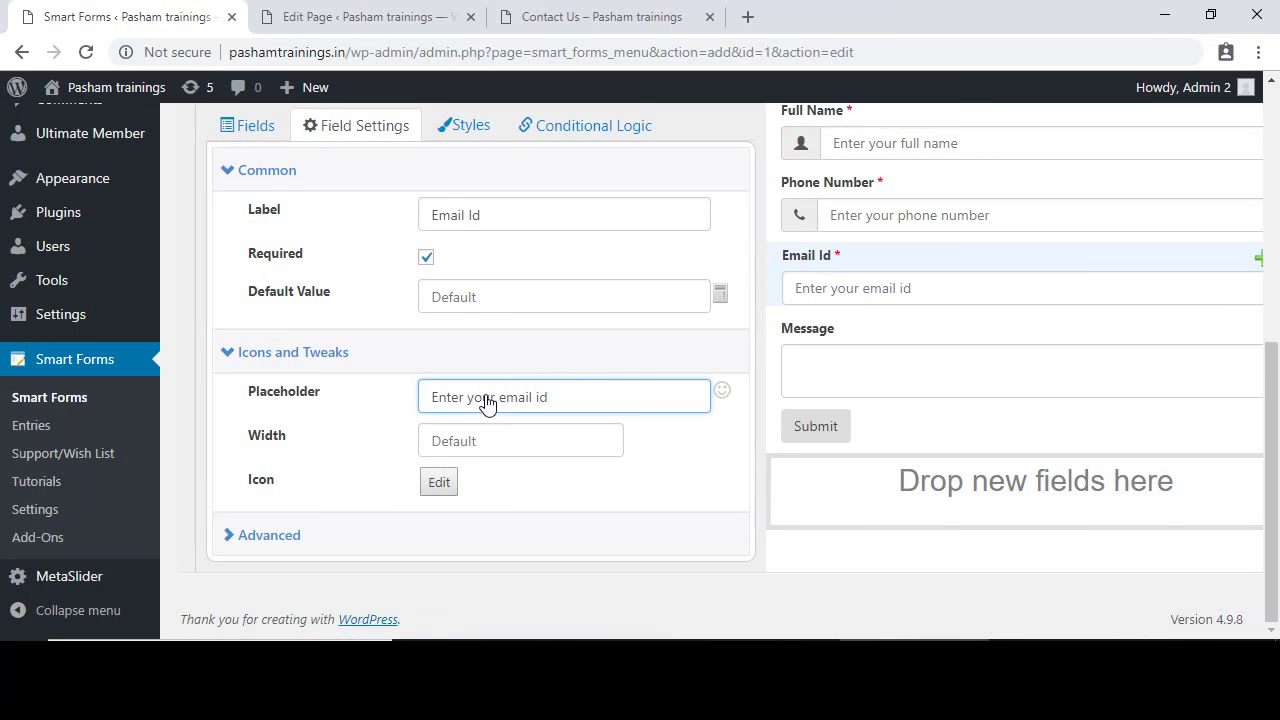
- Give the Email Id field the envelope Email icon
click(438, 482)
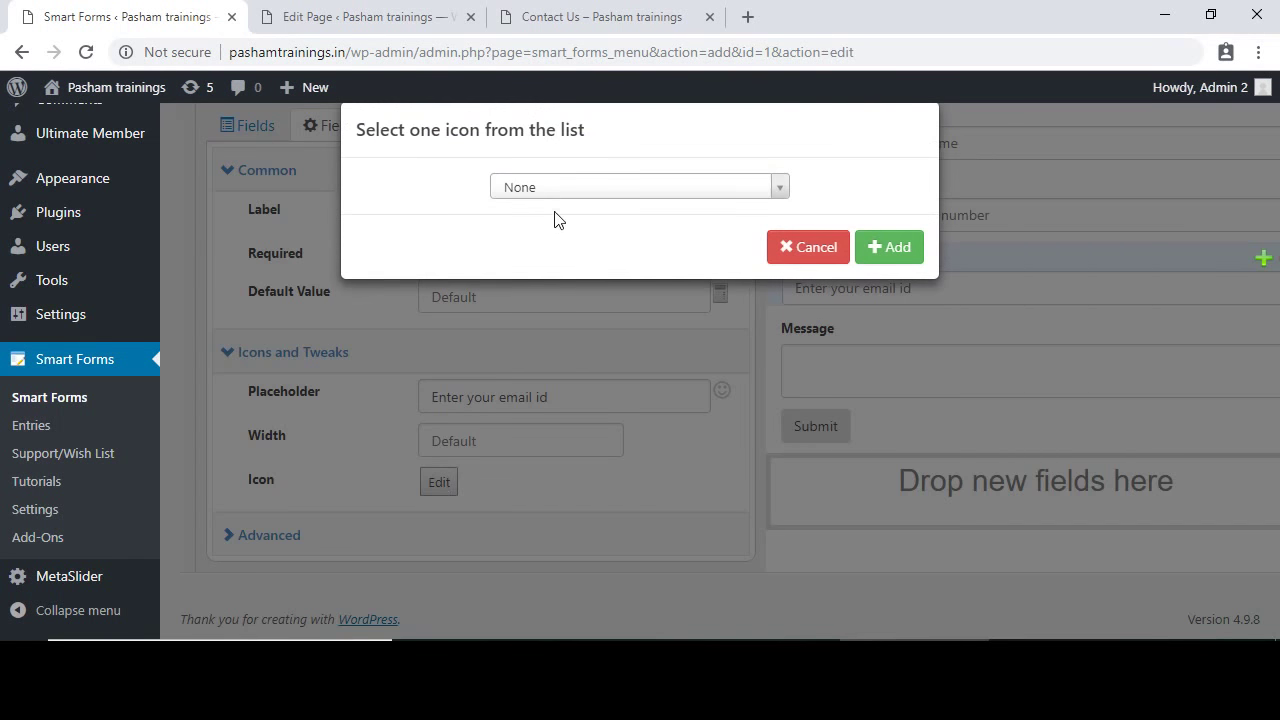
click(562, 192)
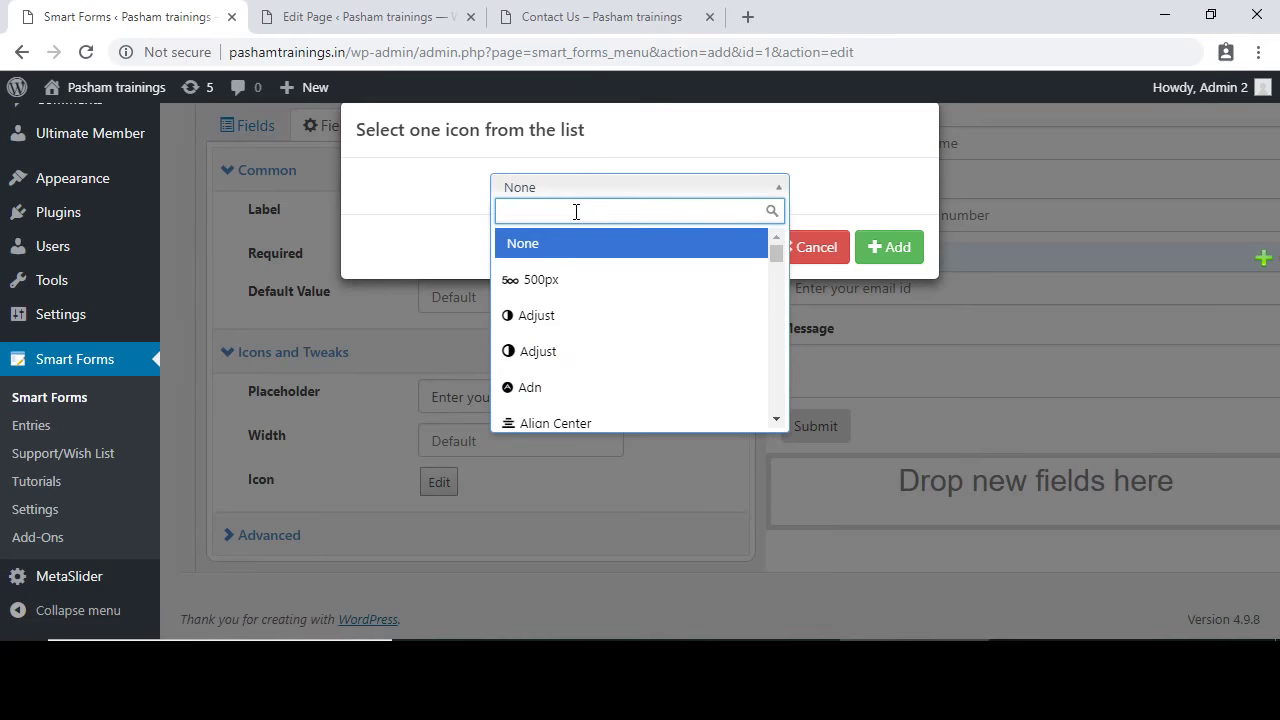
text(email)
click(579, 247)
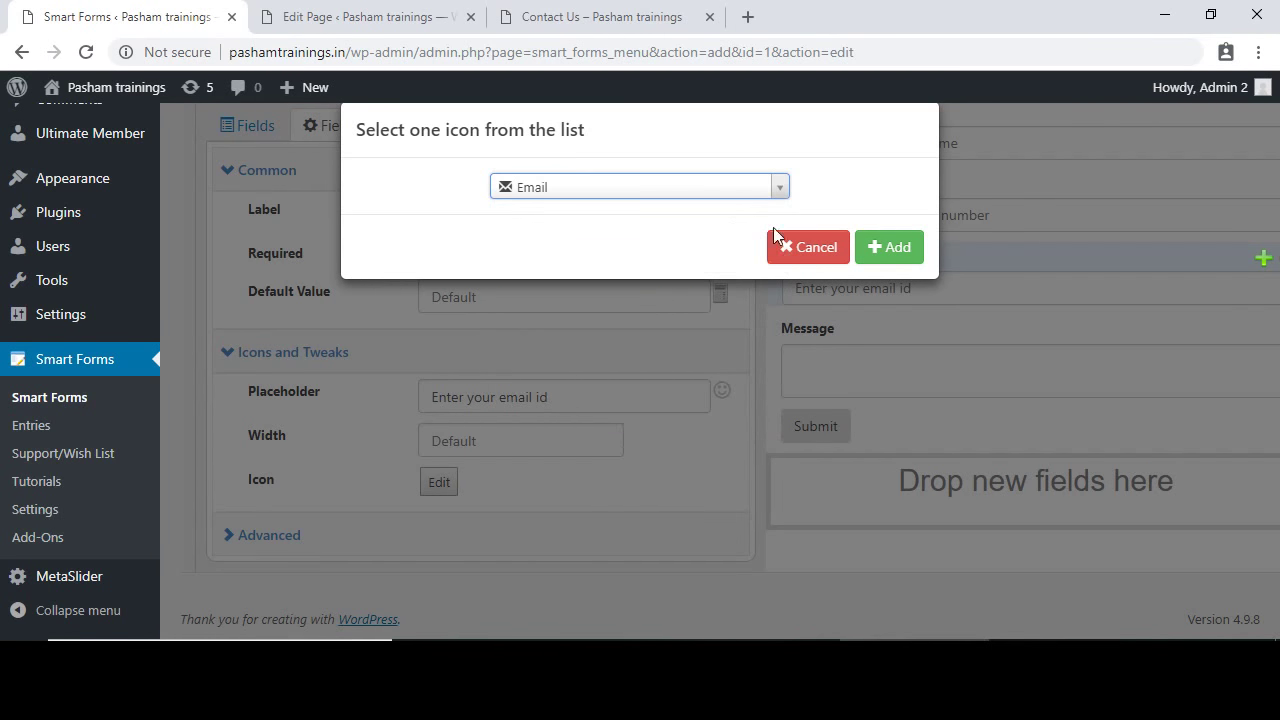
click(893, 250)
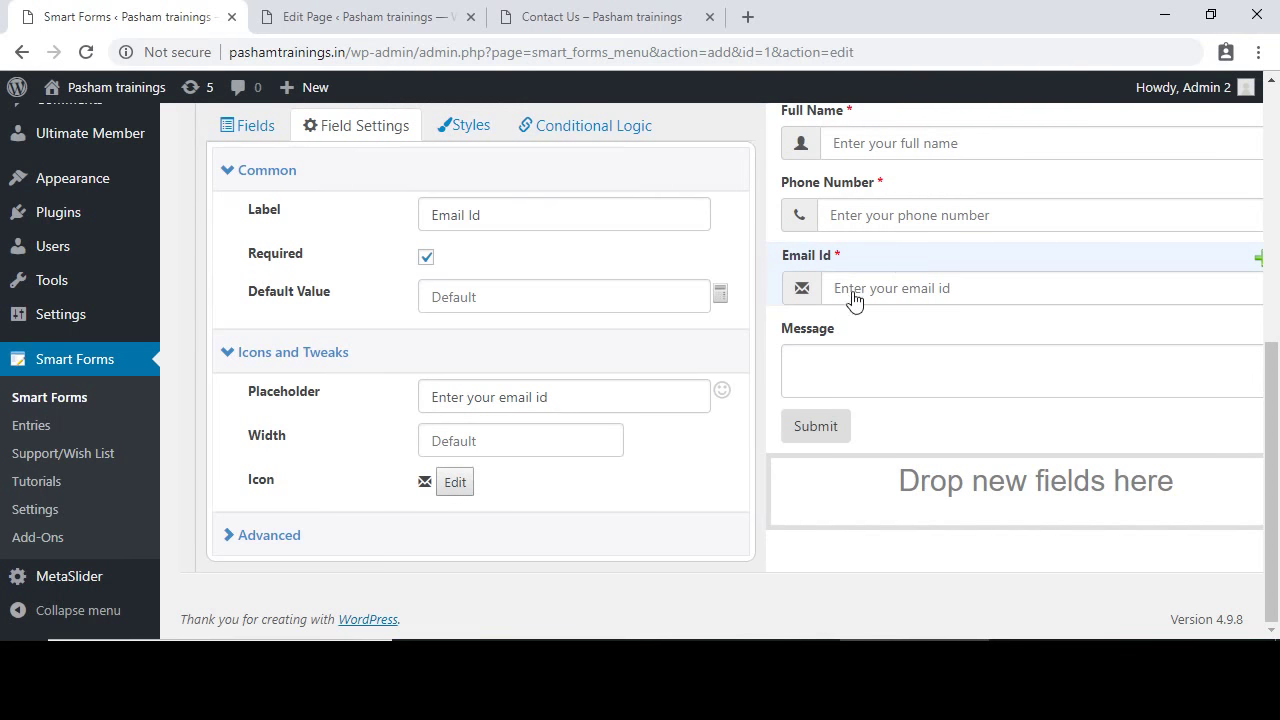
scroll(897, 346, up, 1)
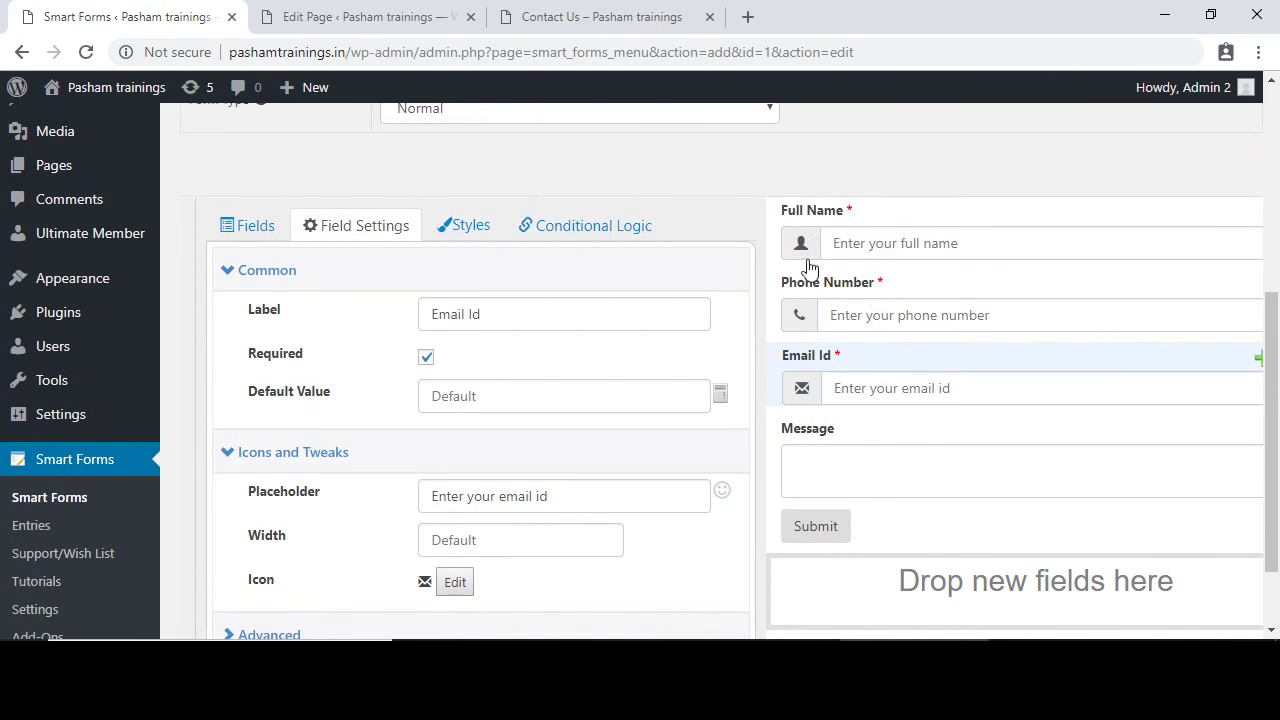
- Save the contact form and confirm the saved alert
scroll(743, 430, up, 4)
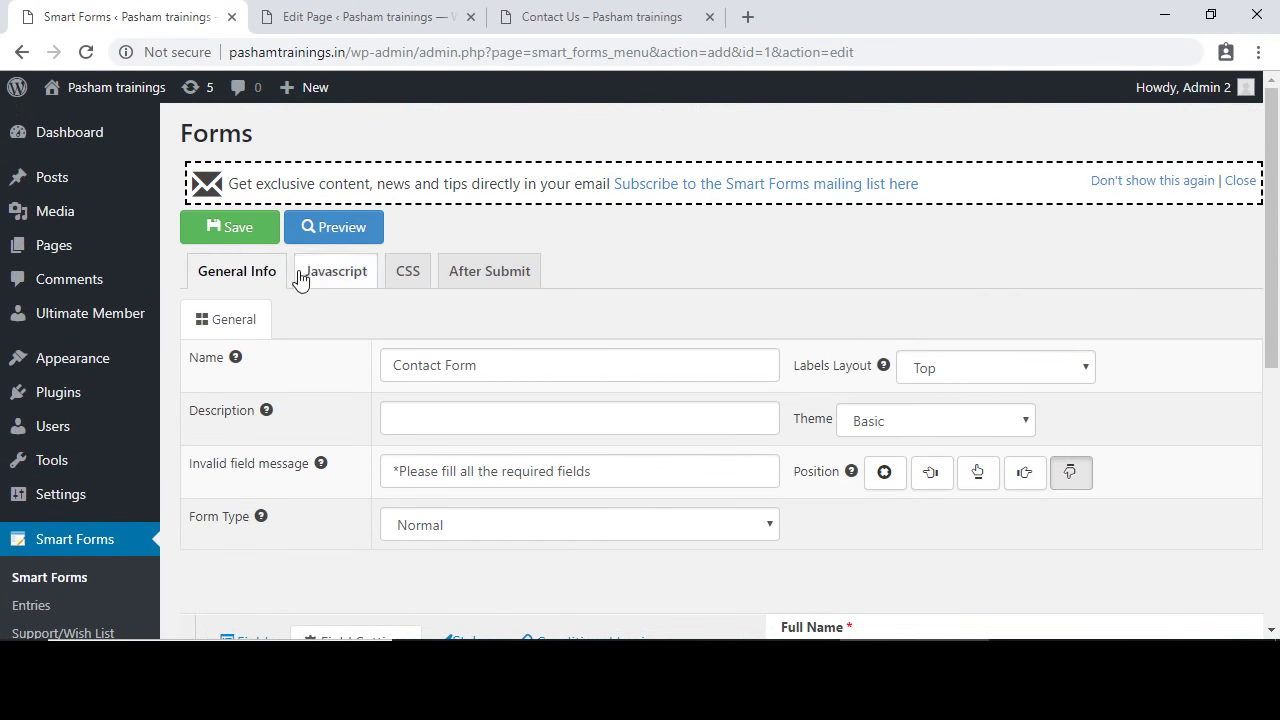
click(246, 236)
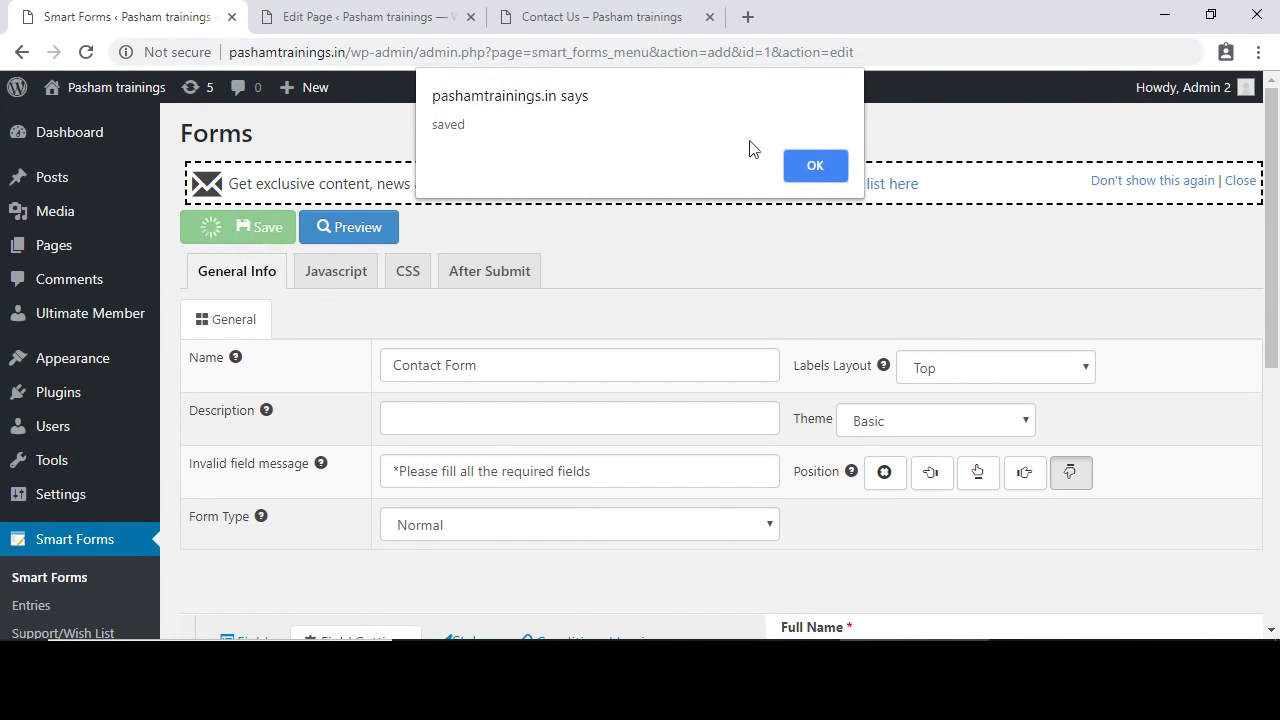
click(818, 165)
- Reload the live Contact Us page and review the fields' icons and placeholders
click(598, 16)
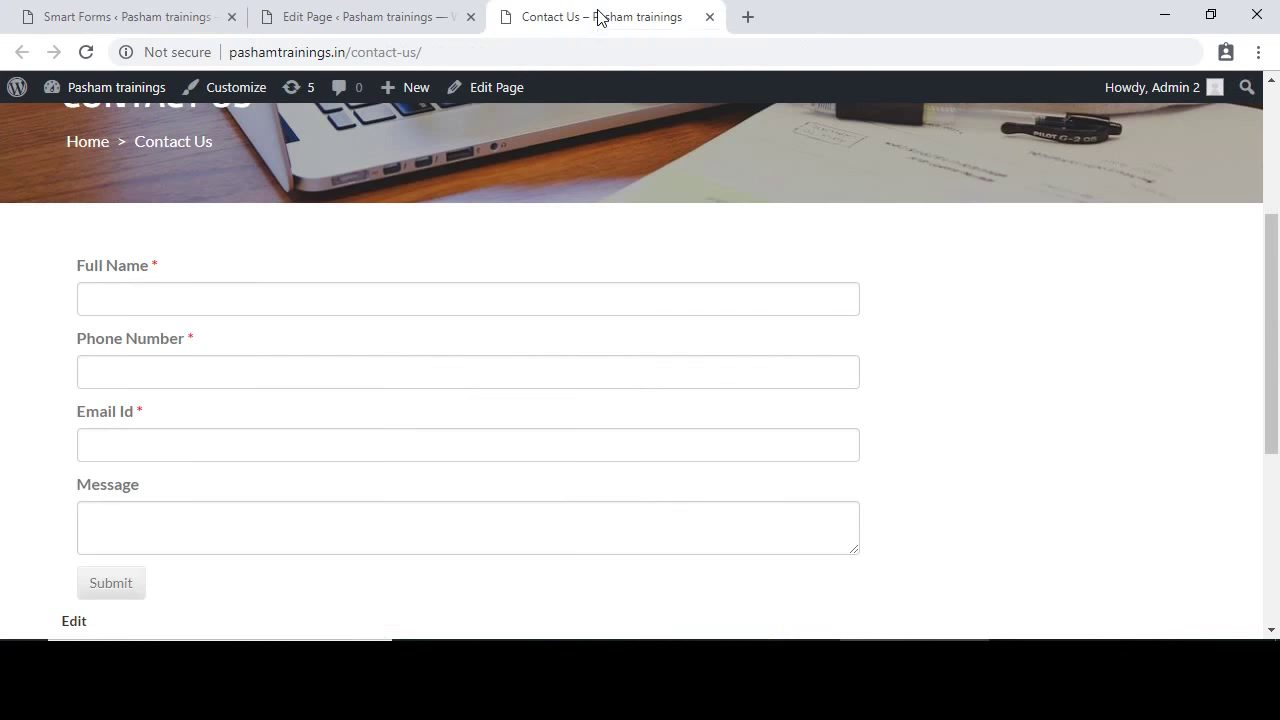
click(86, 54)
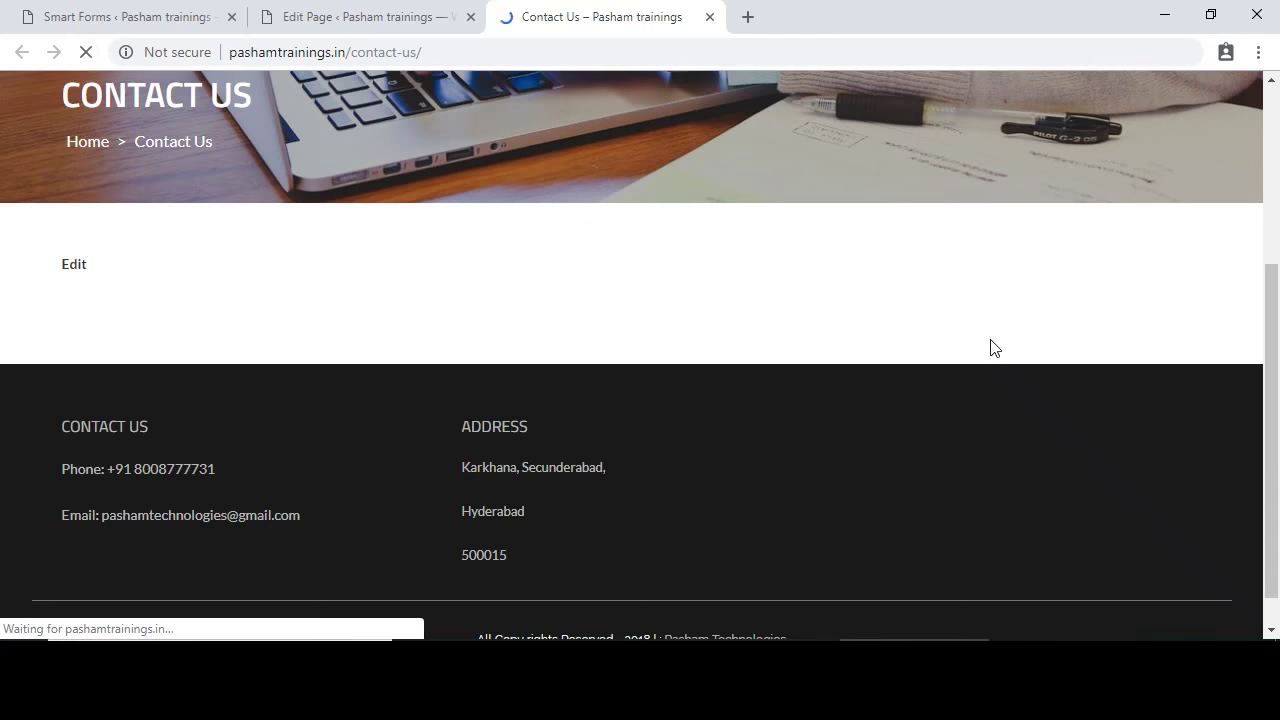
scroll(986, 343, down, 1)
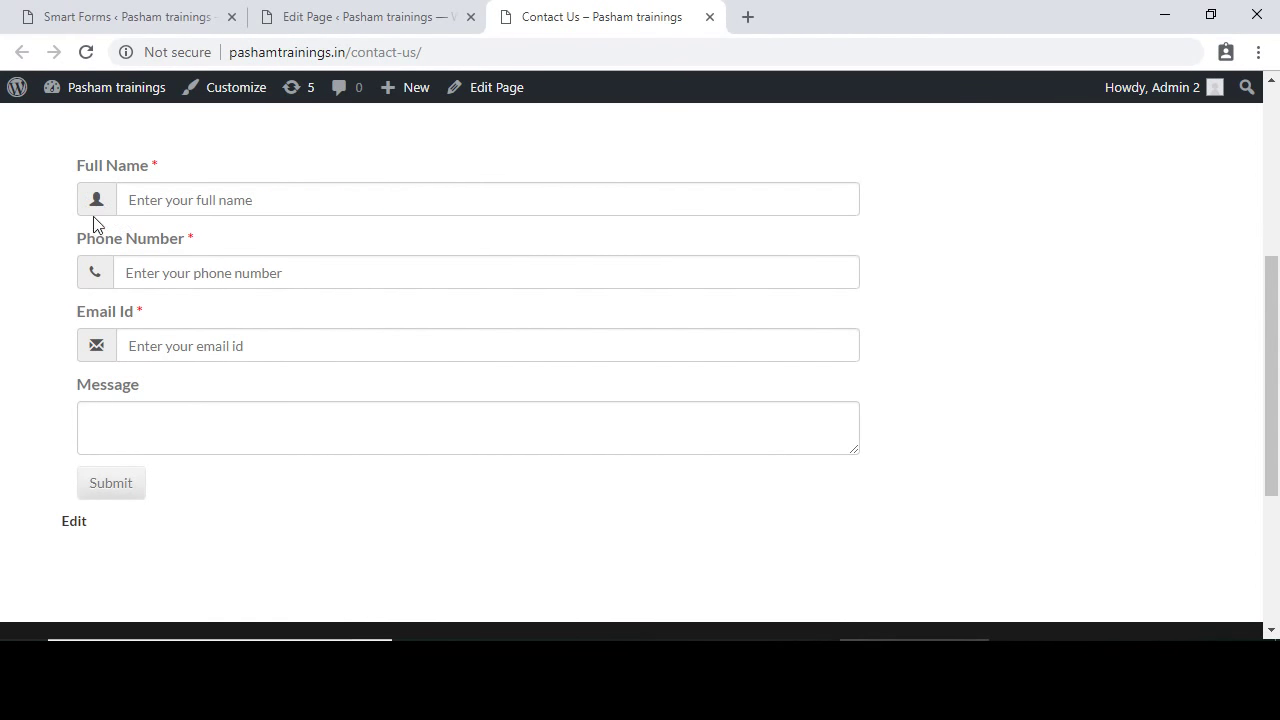
scroll(967, 363, up, 4)
scroll(967, 363, down, 2)
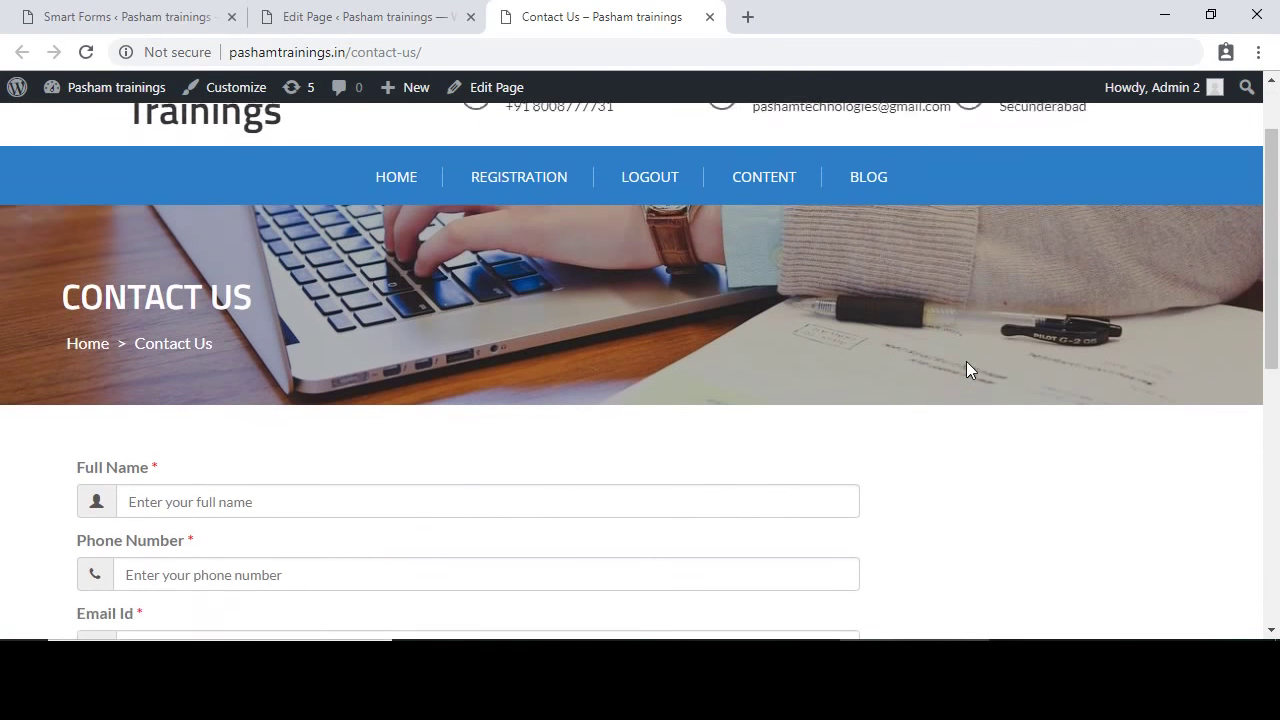
scroll(970, 370, down, 1)
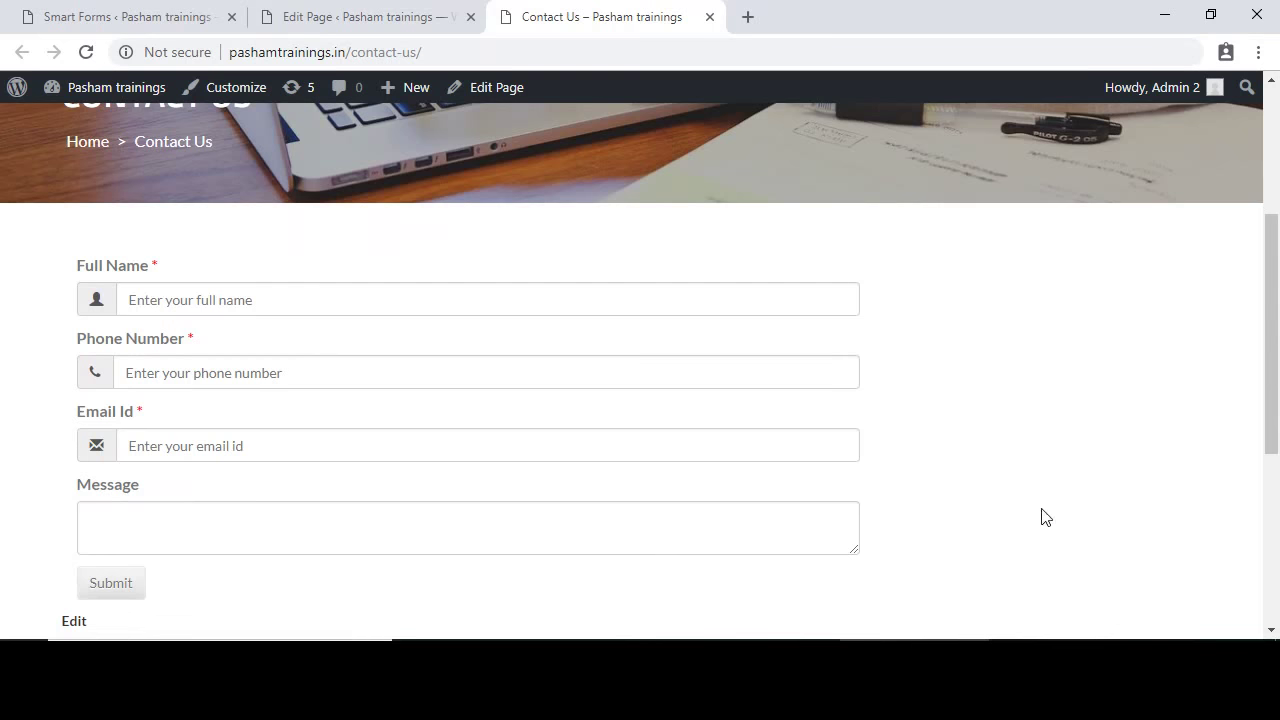
- Go to Appearance > Widgets in the WordPress admin
click(110, 18)
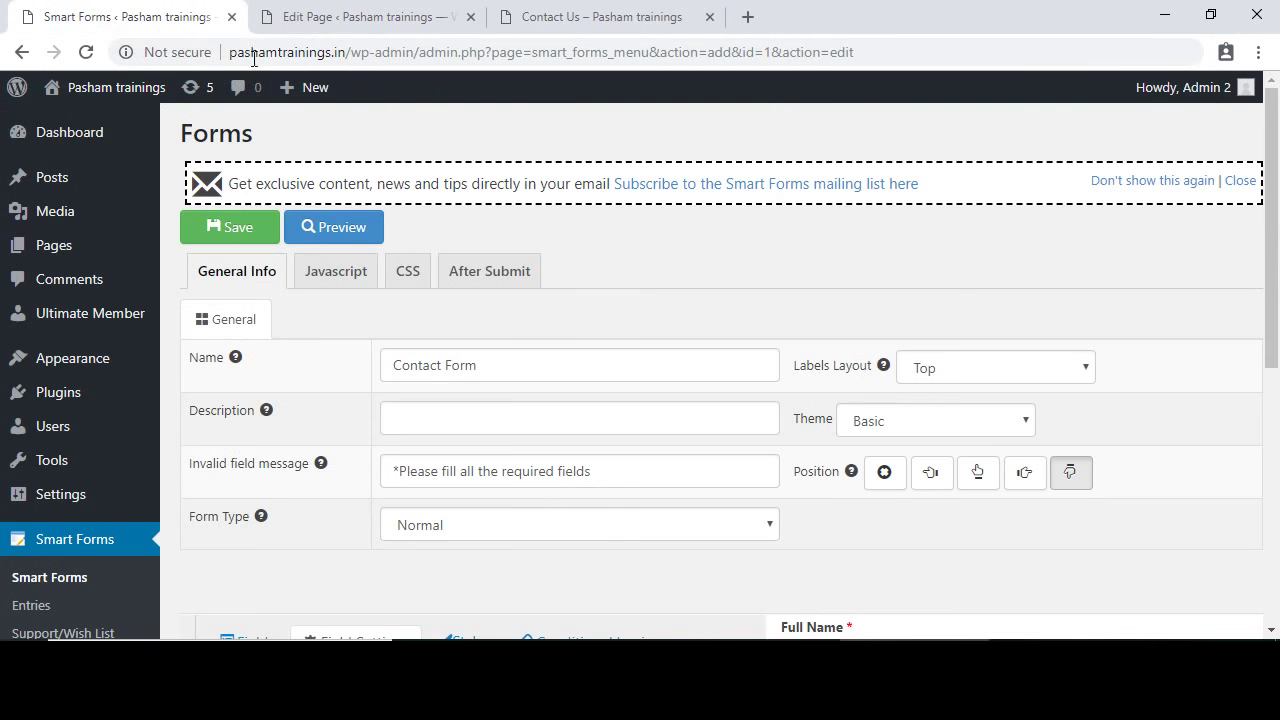
scroll(645, 237, down, 1)
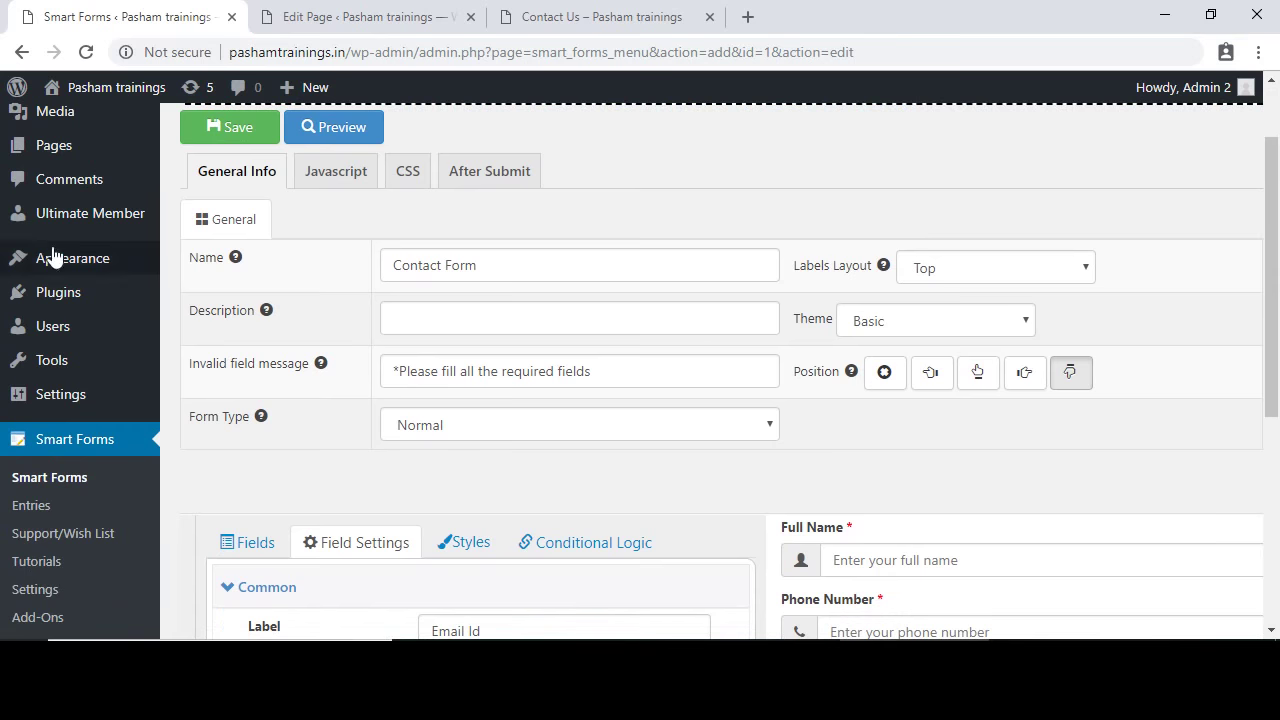
mouse_move(29, 262)
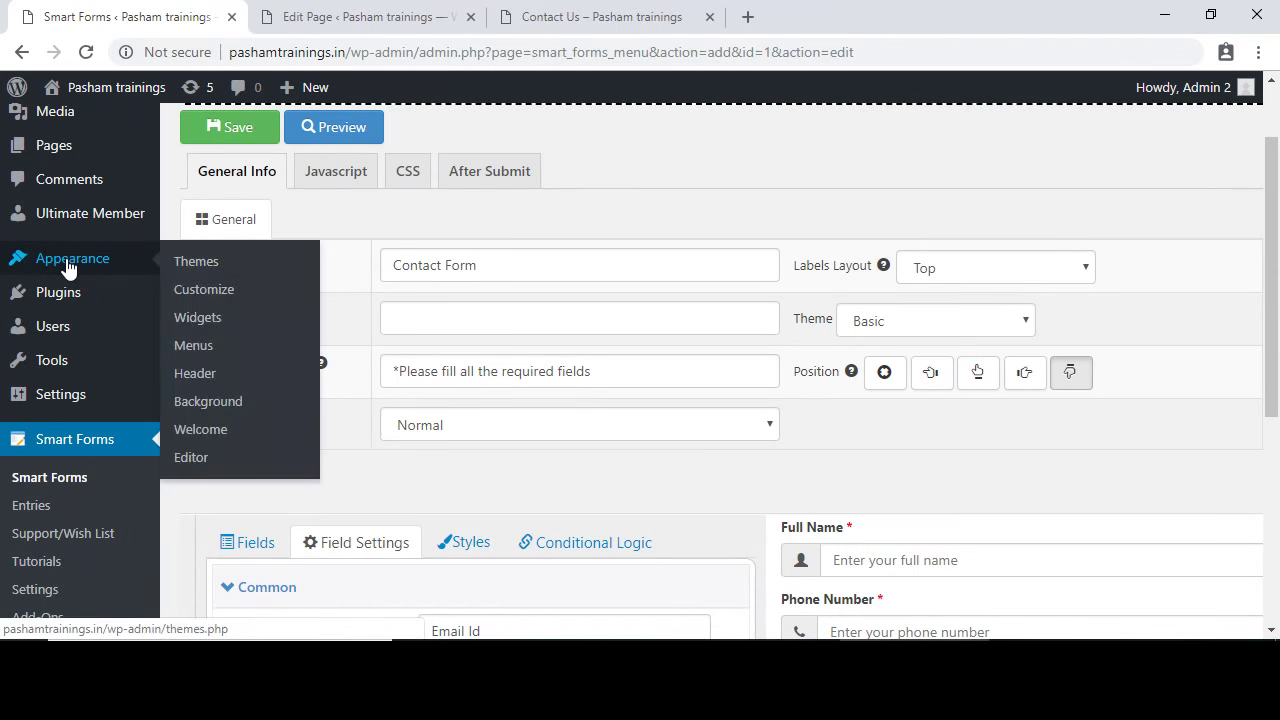
click(199, 320)
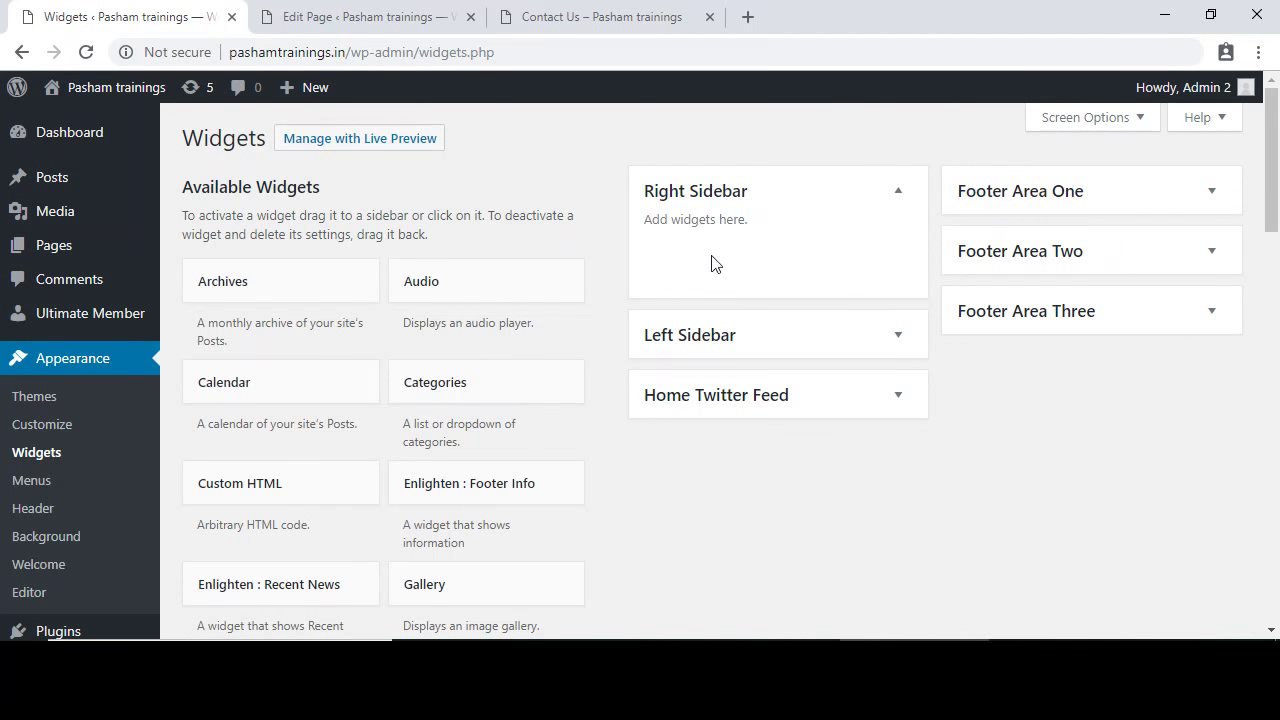
- Add a Smart Forms widget titled 'Quick Enquiry' to the Right Sidebar and save it
scroll(1022, 428, down, 4)
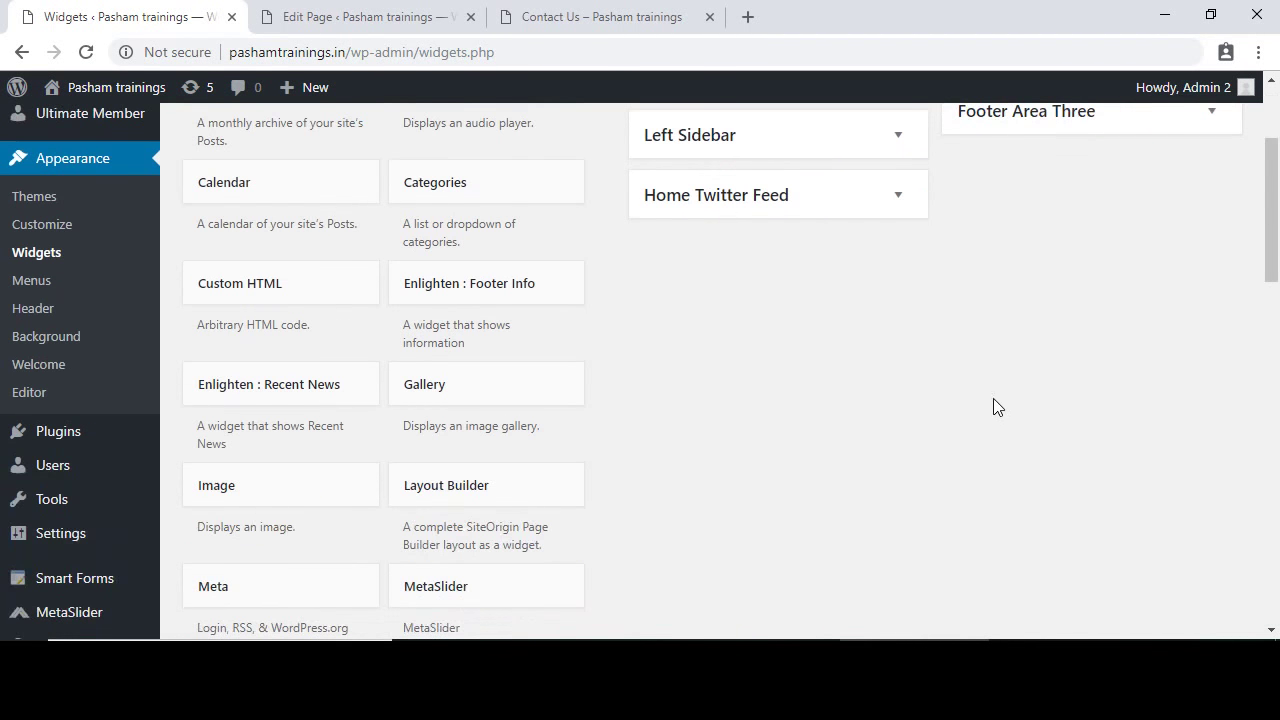
scroll(993, 405, down, 4)
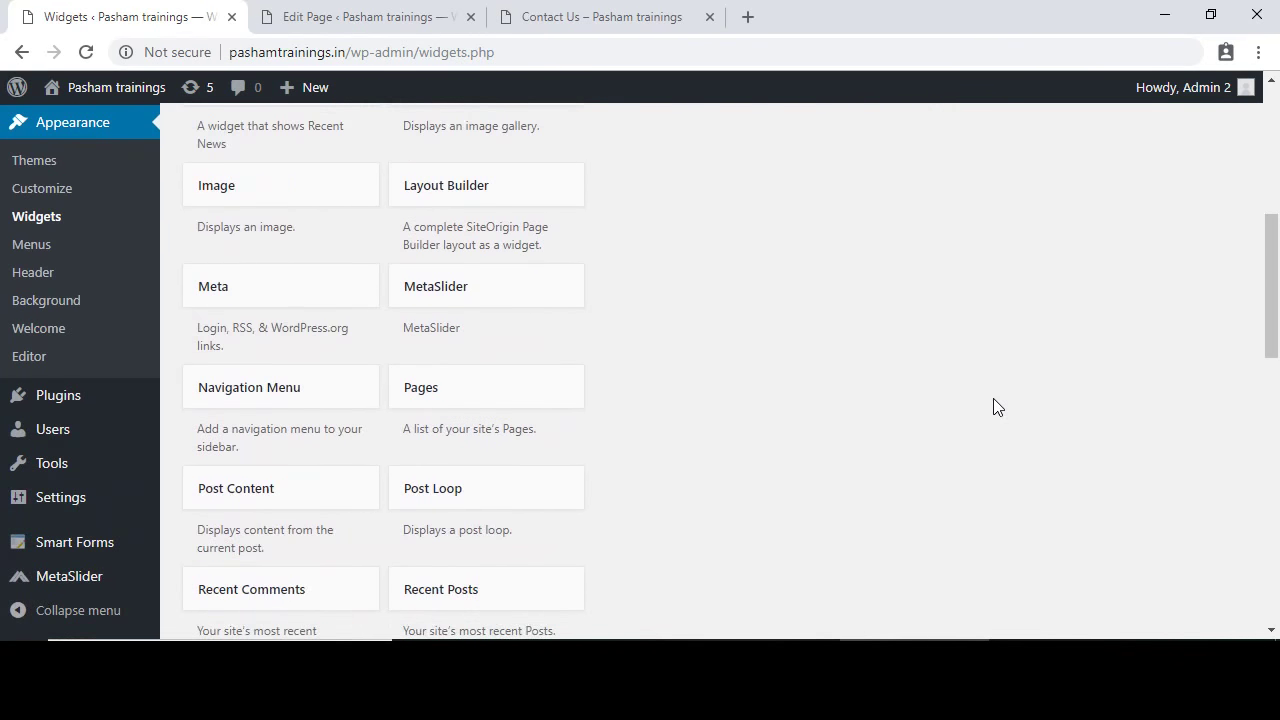
scroll(993, 407, down, 2)
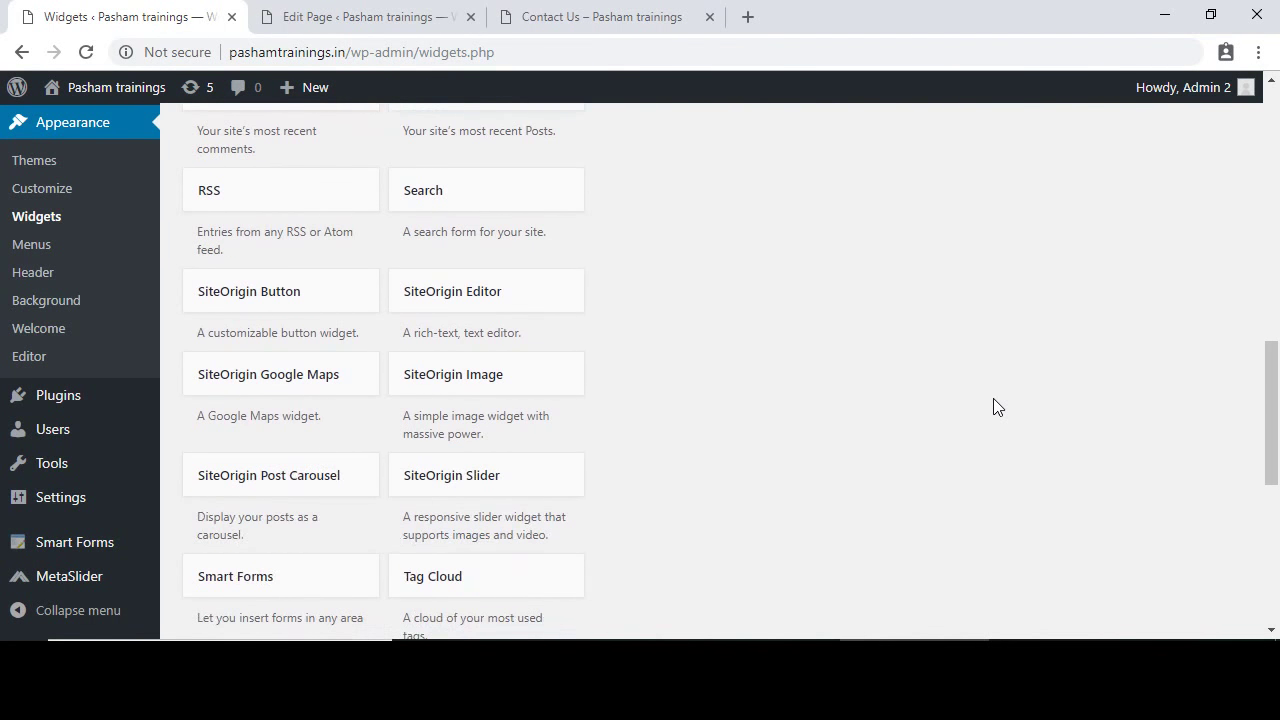
scroll(993, 407, down, 2)
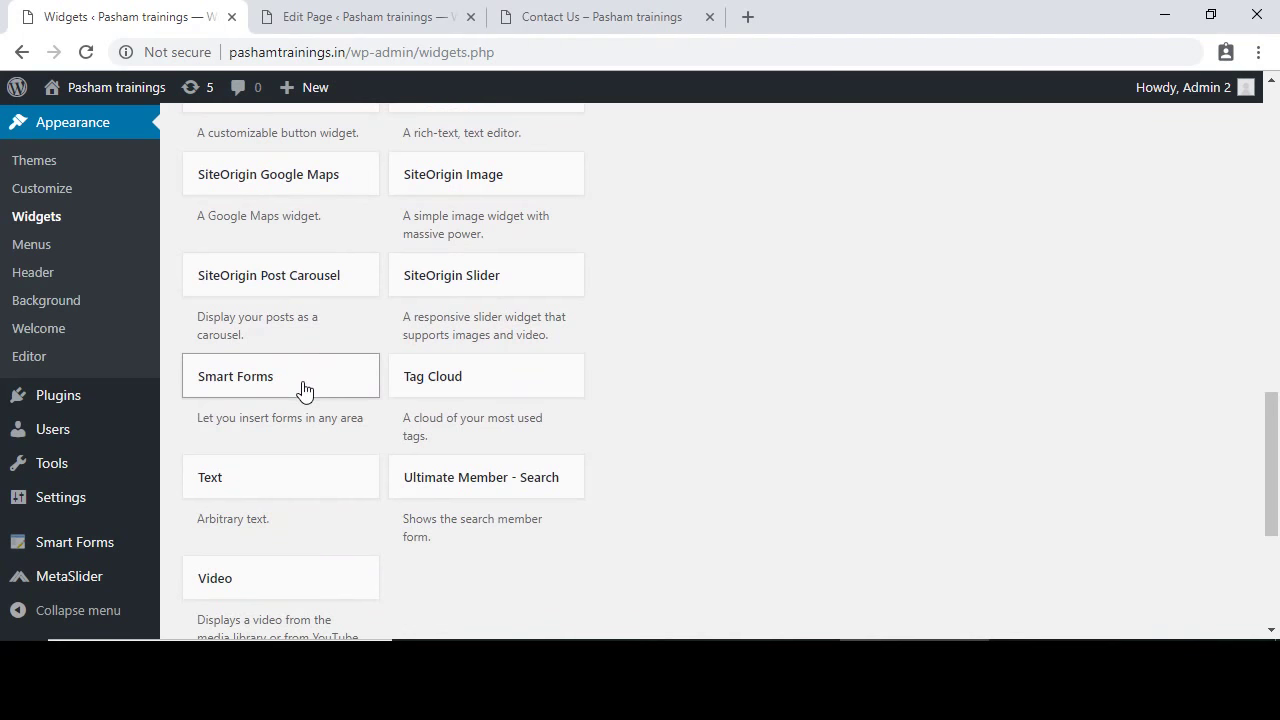
drag(302, 388, 757, 265)
click(737, 368)
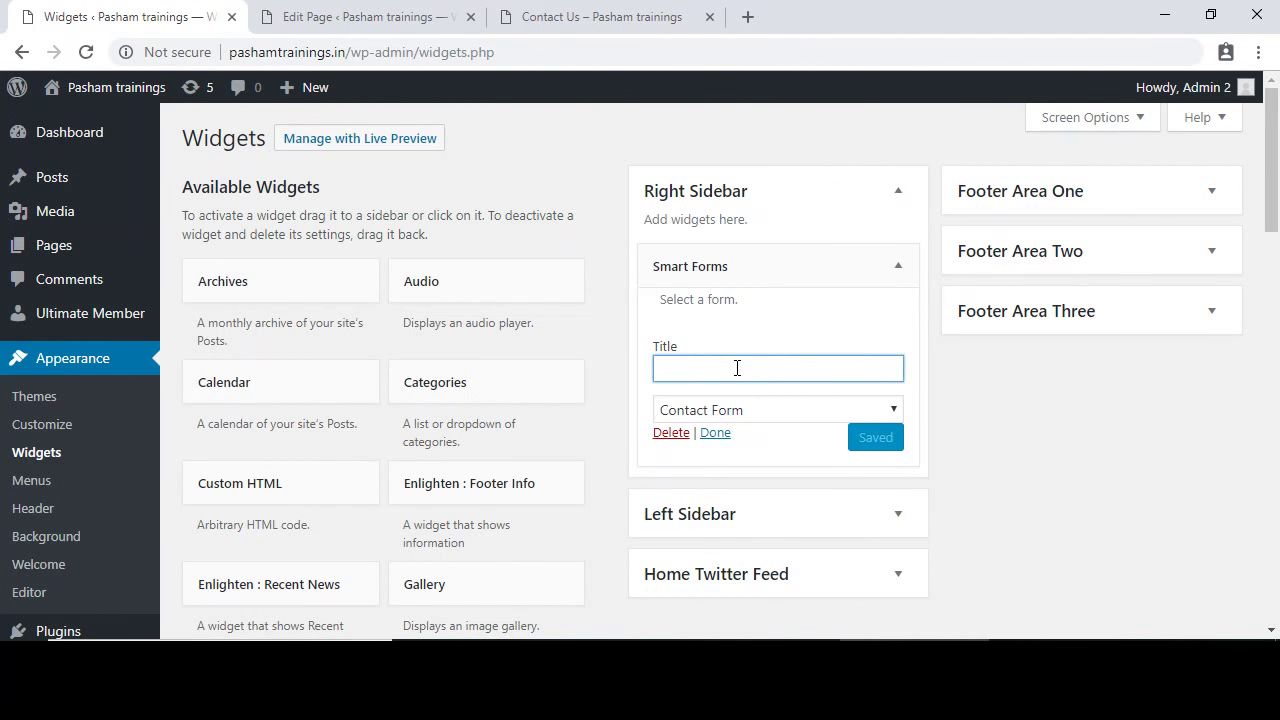
text(Quick Enquiry)
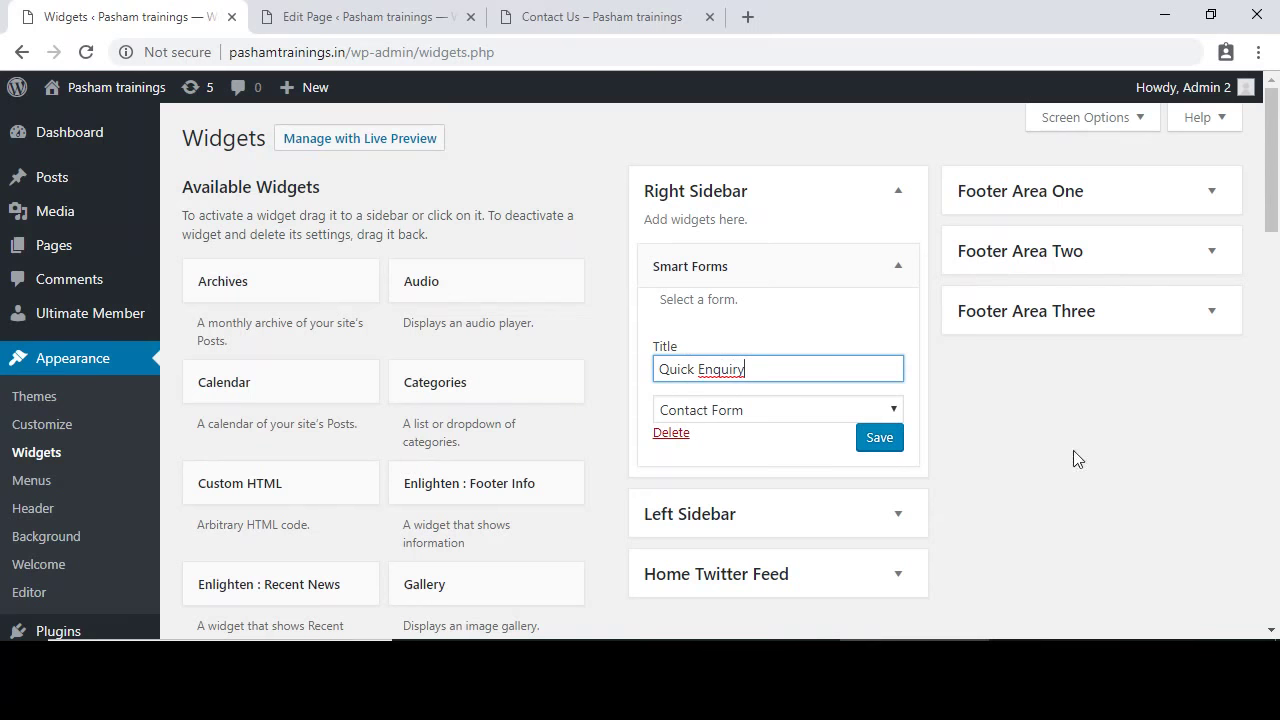
click(886, 442)
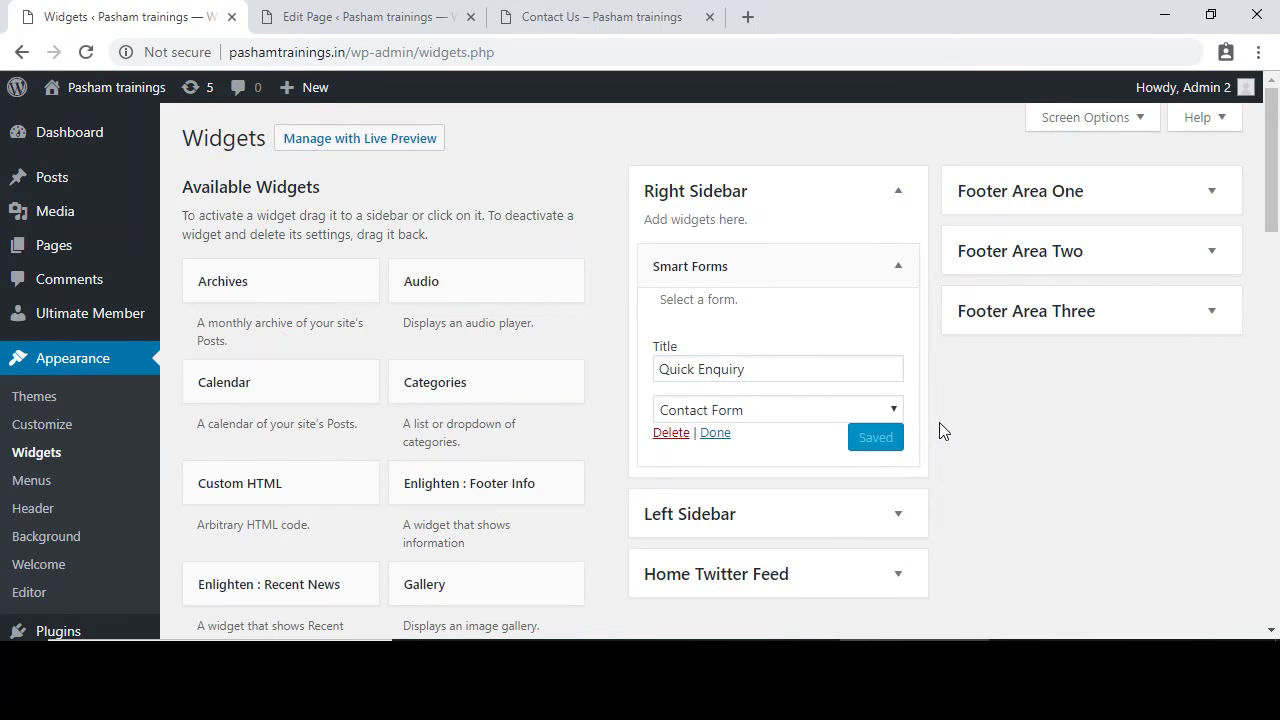
- Refresh the live Contact Us page and scroll down to the Quick Enquiry sidebar form
click(565, 18)
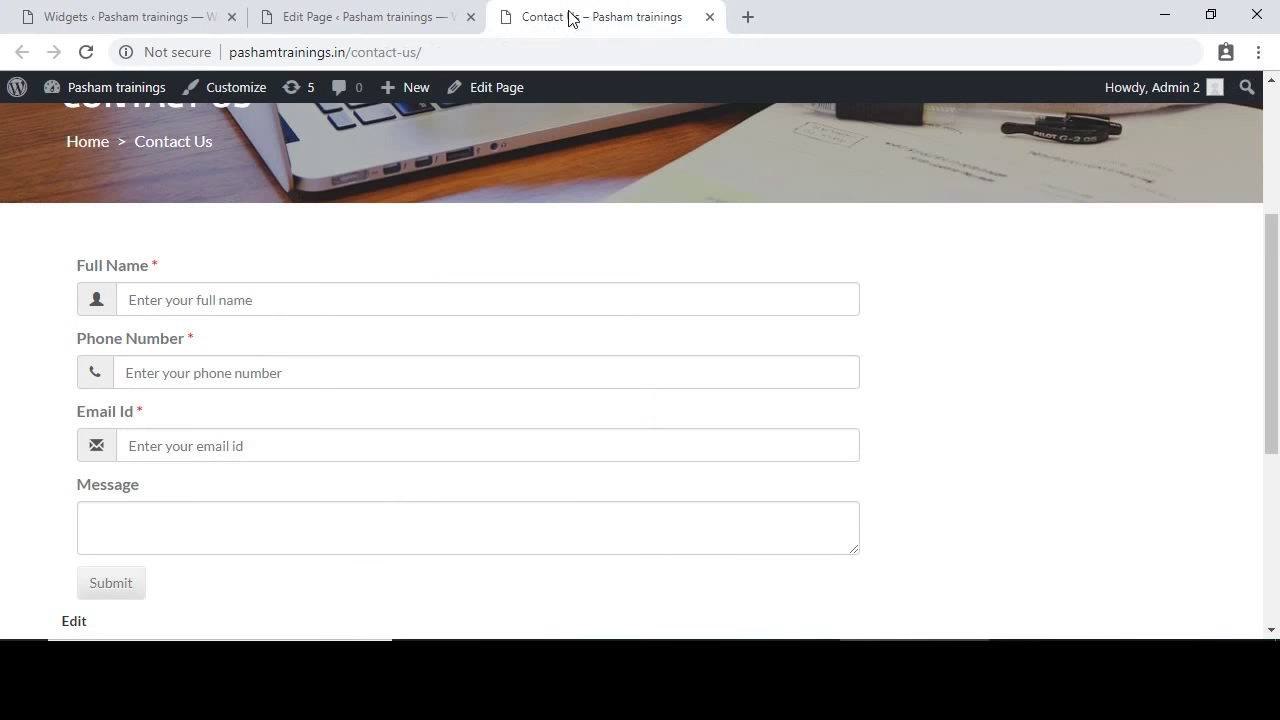
scroll(593, 270, up, 3)
click(86, 52)
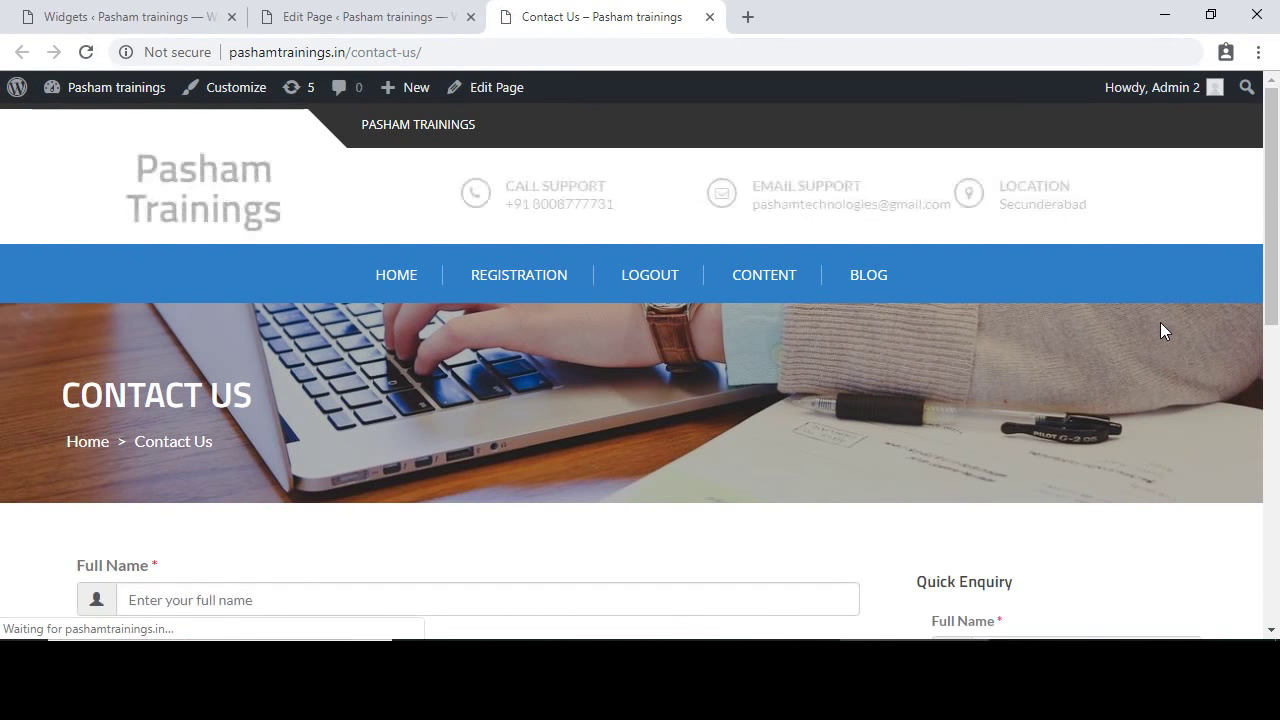
scroll(1160, 325, down, 3)
scroll(1163, 330, down, 1)
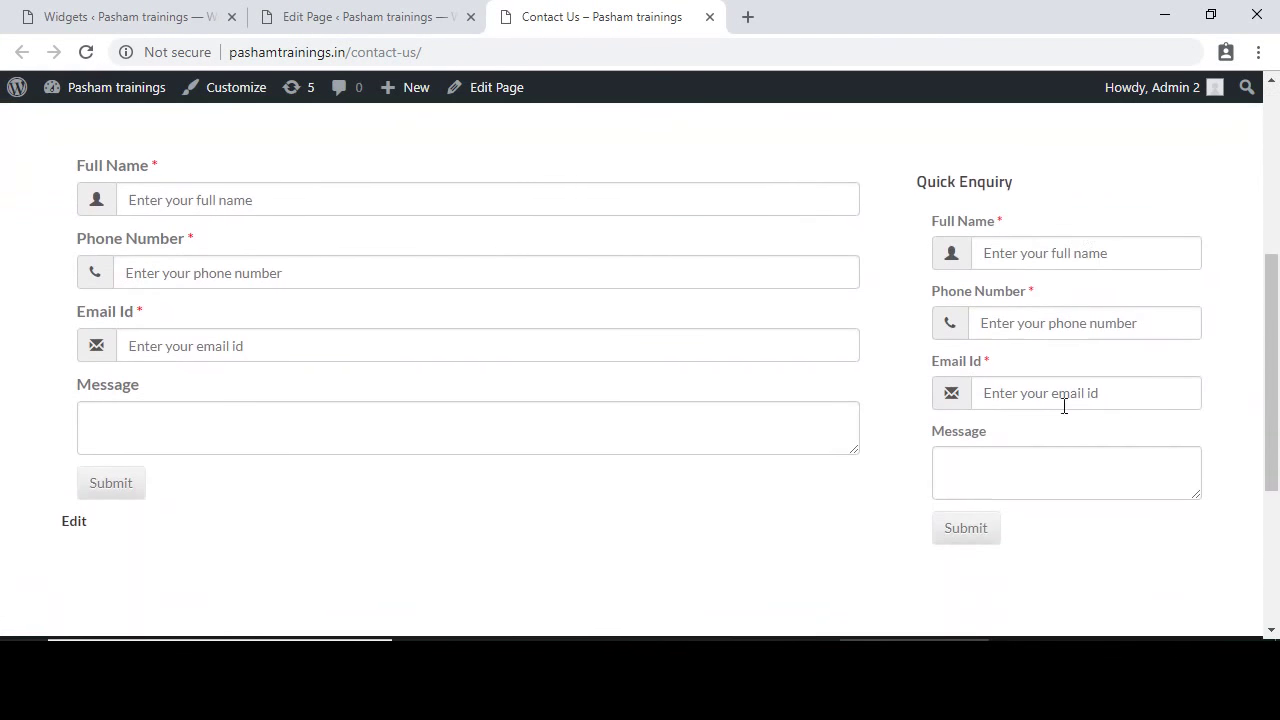